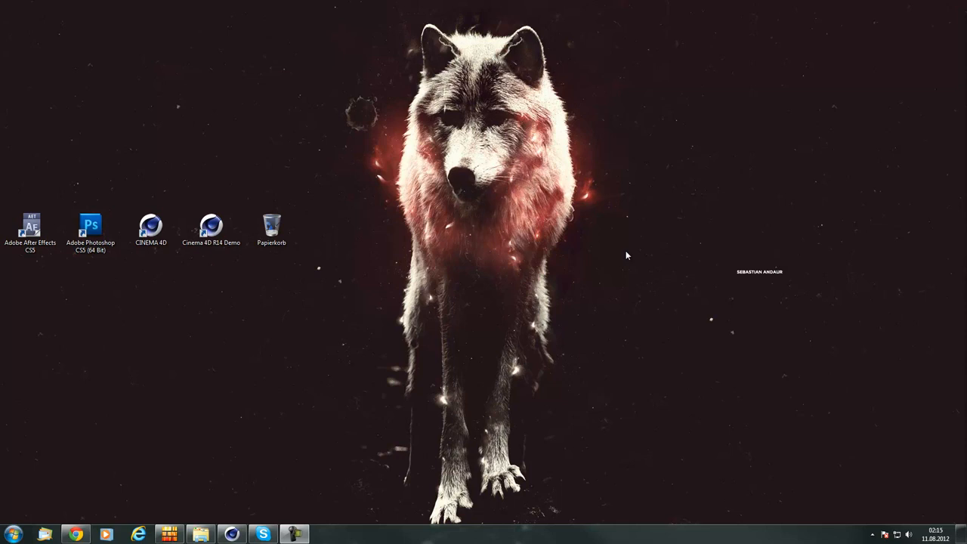
# Switch to Chrome and examine the introduction and web address of the coke bottle poly modeling tutorial
pyautogui.click(75, 534)
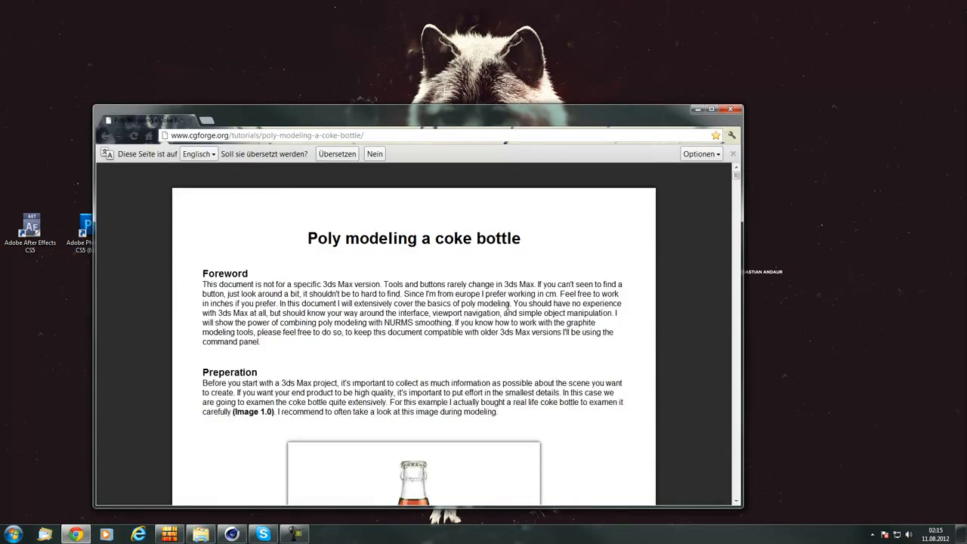
pyautogui.scroll(-4, 505, 303)
pyautogui.scroll(4, 499, 364)
pyautogui.moveTo(230, 134); pyautogui.dragTo(377, 133)
pyautogui.click(233, 139)
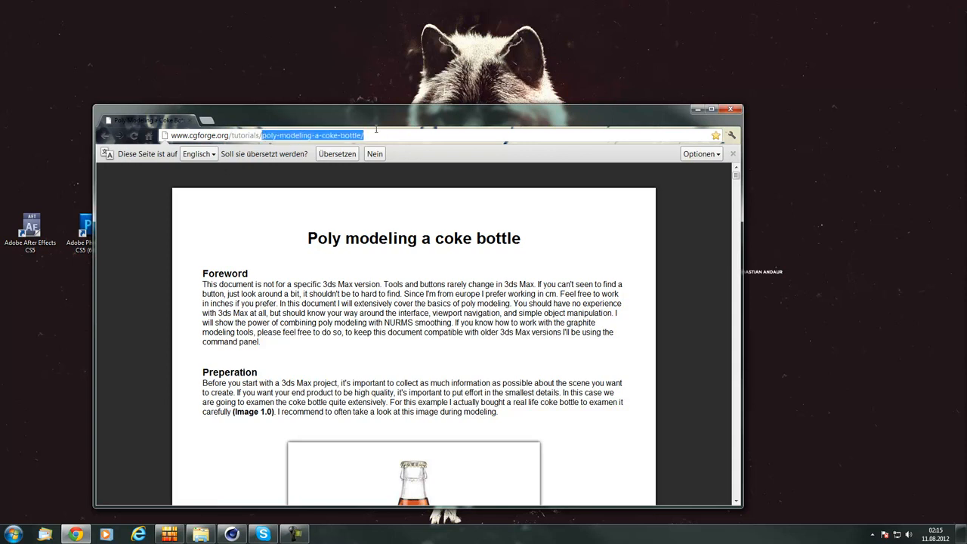
pyautogui.click(405, 134)
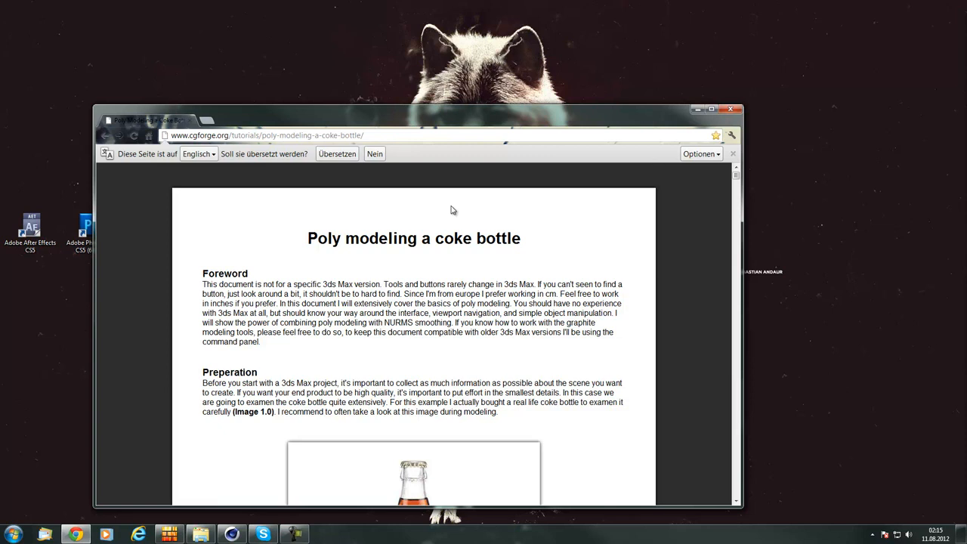
# Examine the tutorial from the bottle reference image through the cylinder setup to the table of bevel values
pyautogui.scroll(-3, 504, 210)
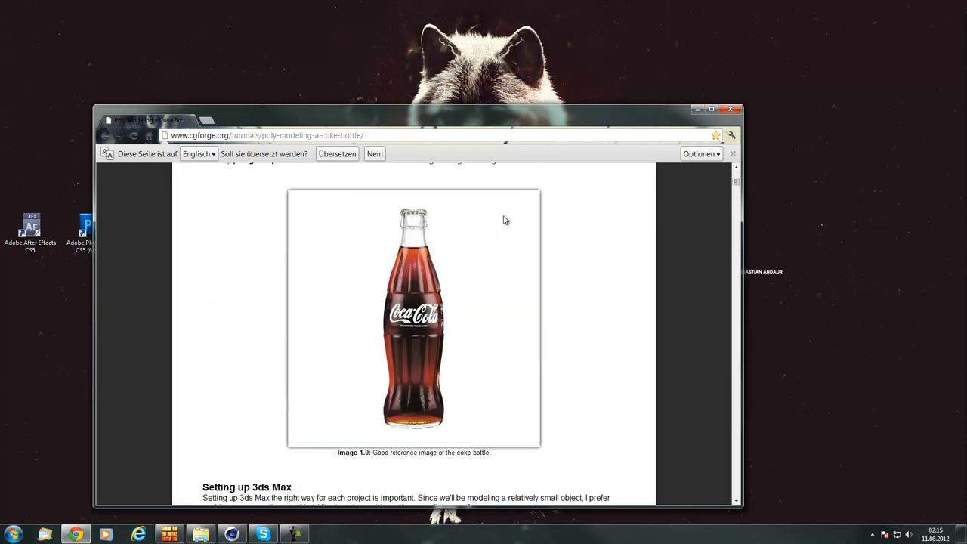
pyautogui.scroll(-10, 437, 249)
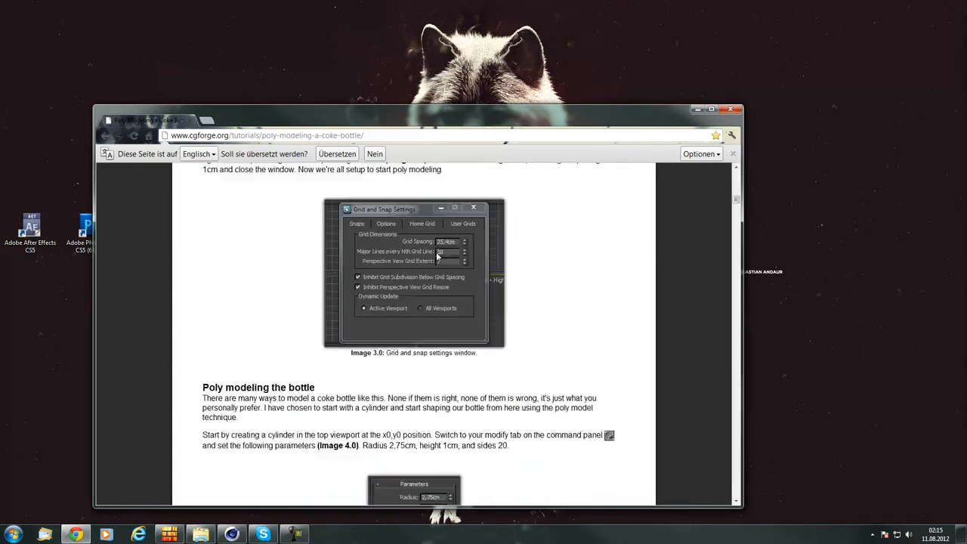
pyautogui.scroll(-3, 435, 260)
pyautogui.scroll(-1, 351, 237)
pyautogui.scroll(-4, 434, 266)
pyautogui.scroll(2, 435, 267)
pyautogui.scroll(-1, 434, 264)
pyautogui.scroll(-7, 433, 263)
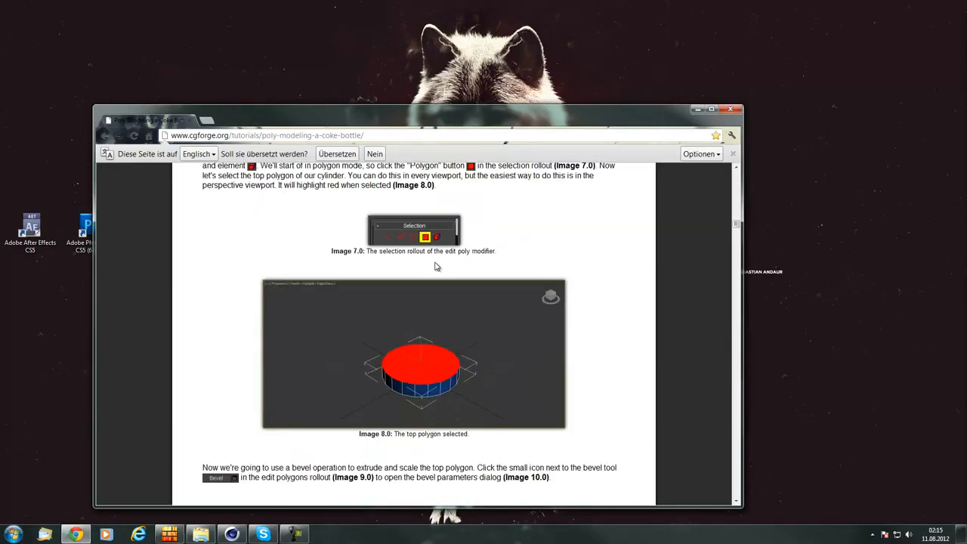
pyautogui.scroll(-10, 435, 267)
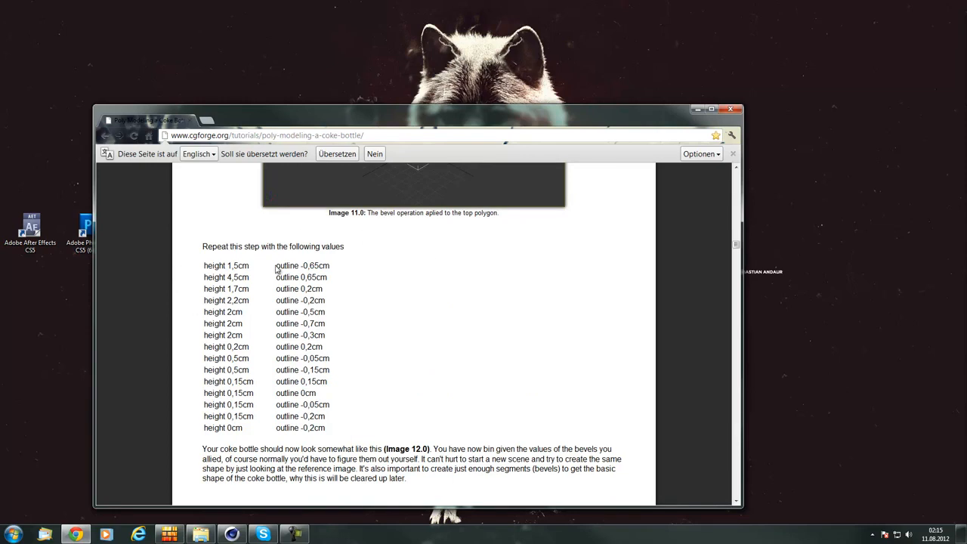
# Examine the height and outline values listed for the repeated bevel steps
pyautogui.moveTo(216, 266); pyautogui.dragTo(267, 274)
pyautogui.click(214, 277)
pyautogui.doubleClick(228, 266)
pyautogui.click(332, 262)
pyautogui.tripleClick(300, 265)
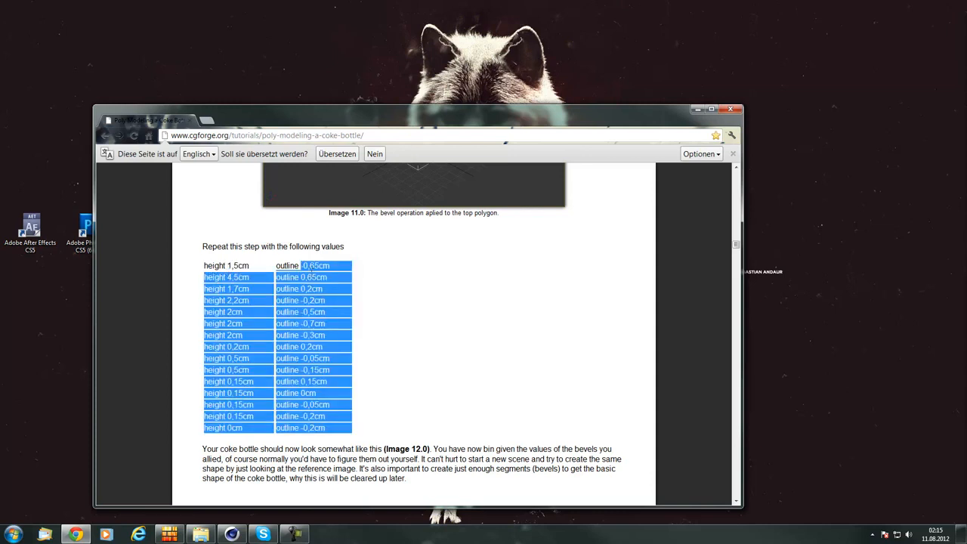
pyautogui.click(279, 271)
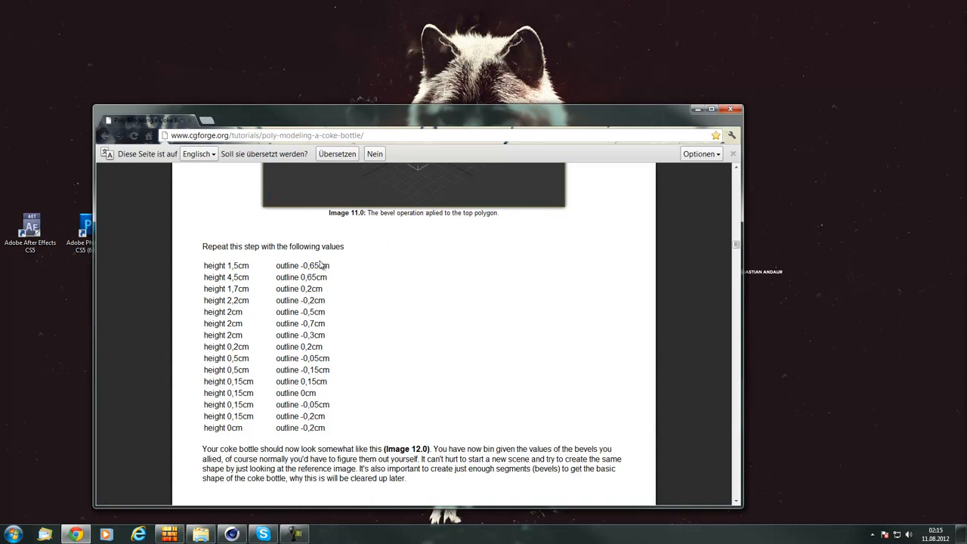
pyautogui.moveTo(300, 265); pyautogui.dragTo(363, 266)
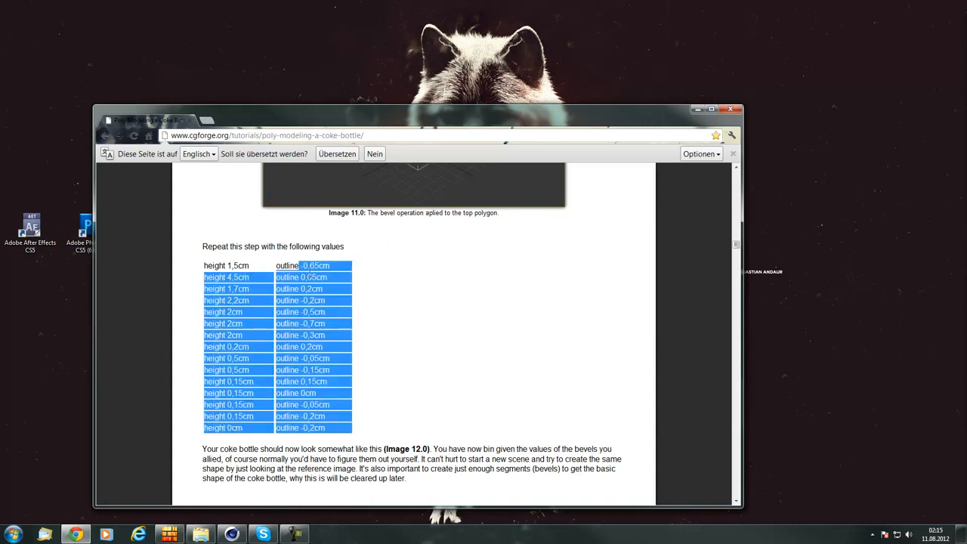
pyautogui.click(338, 257)
pyautogui.moveTo(299, 265); pyautogui.dragTo(362, 262)
pyautogui.click(361, 263)
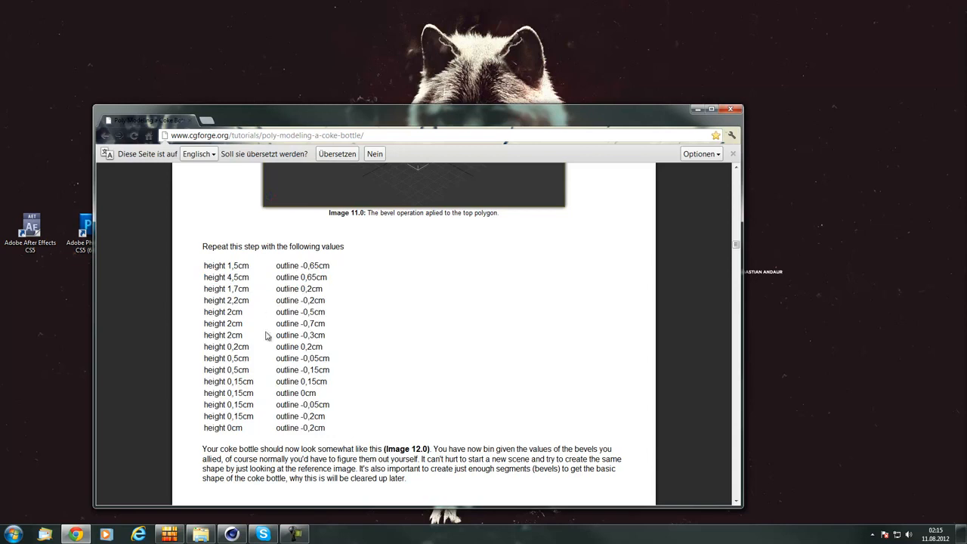
pyautogui.moveTo(301, 323); pyautogui.dragTo(367, 323)
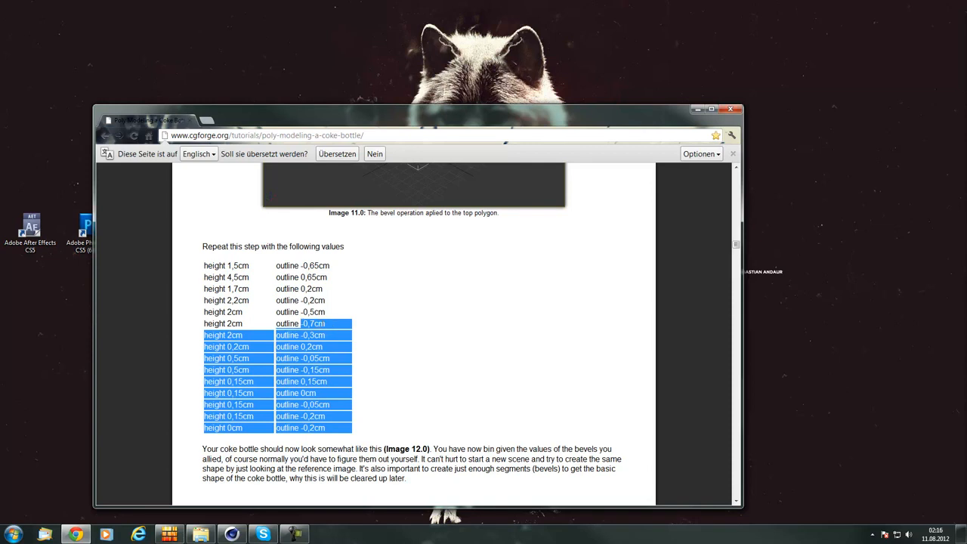
pyautogui.click(398, 325)
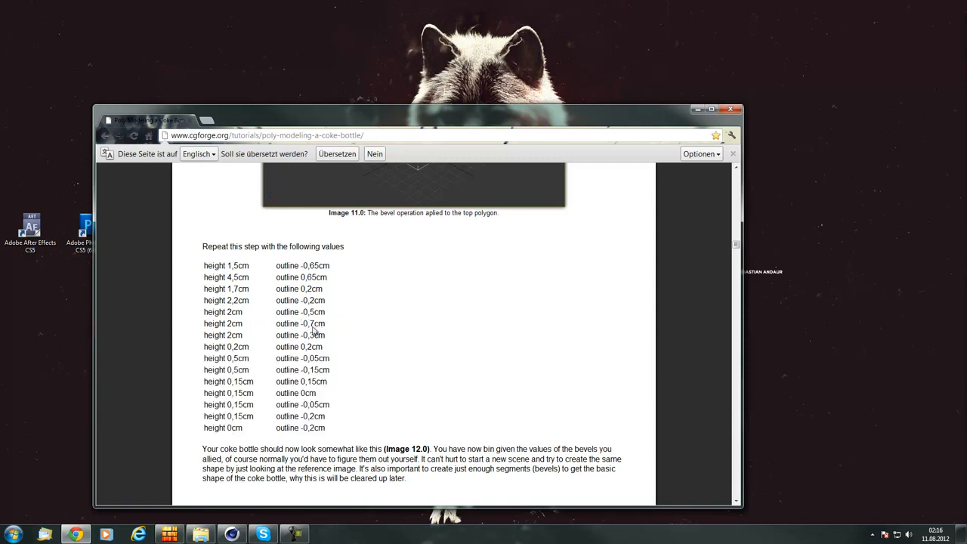
# Switch to Cinema 4D, add a cylinder primitive to the scene and make it editable
pyautogui.click(232, 534)
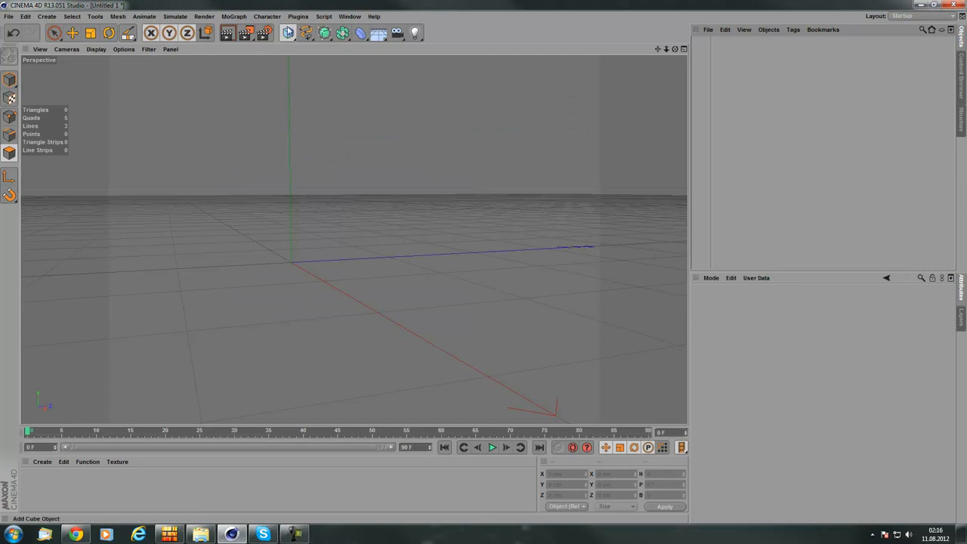
pyautogui.click(288, 32)
pyautogui.click(498, 45)
pyautogui.keyDown('alt'); pyautogui.moveTo(381, 303); pyautogui.dragTo(630, 133); pyautogui.keyUp('alt')
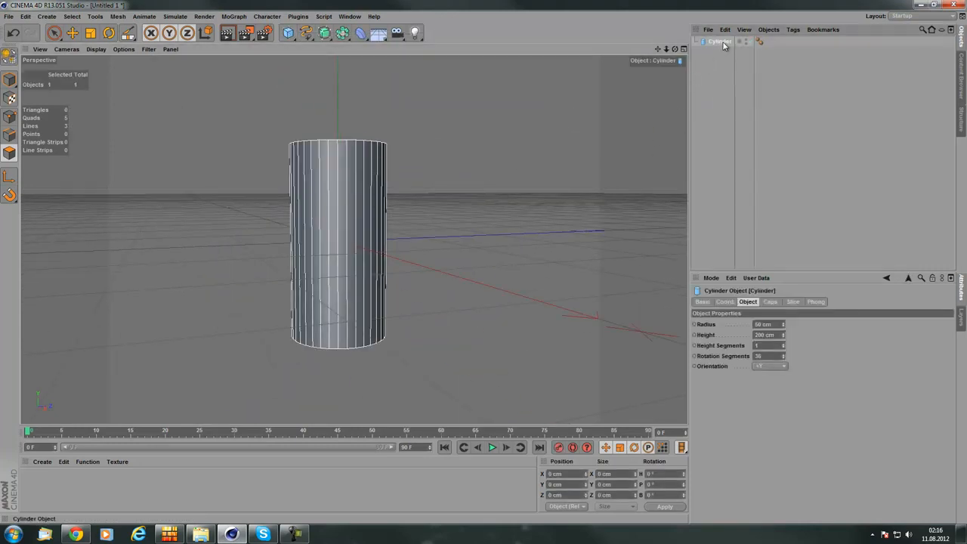
pyautogui.press('c')
# Examine the Knife tool's loop cut preview on the cylinder's side and top cap from several angles
pyautogui.press('k')
pyautogui.keyDown('alt'); pyautogui.moveTo(443, 156); pyautogui.dragTo(391, 245); pyautogui.keyUp('alt')
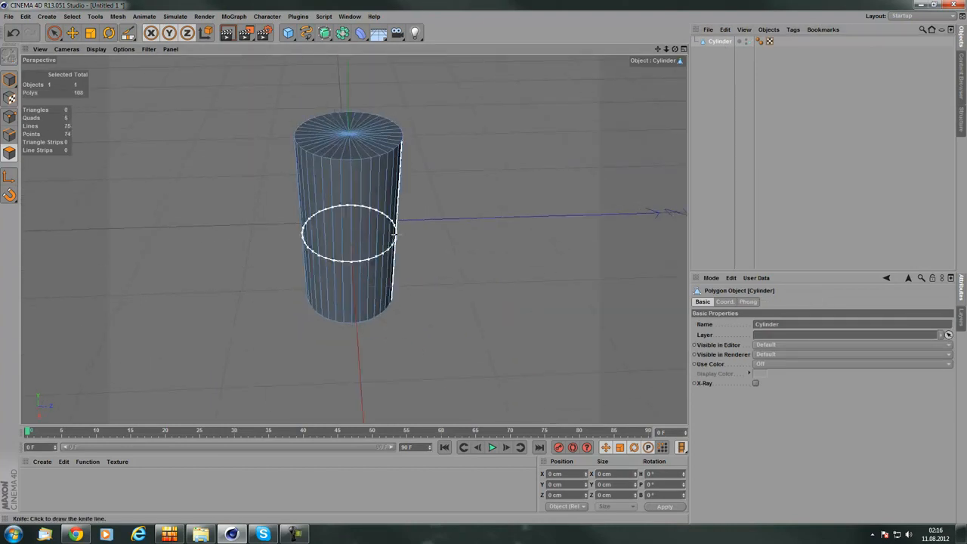
pyautogui.keyDown('alt'); pyautogui.moveTo(392, 244); pyautogui.dragTo(392, 311, button='middle'); pyautogui.keyUp('alt')
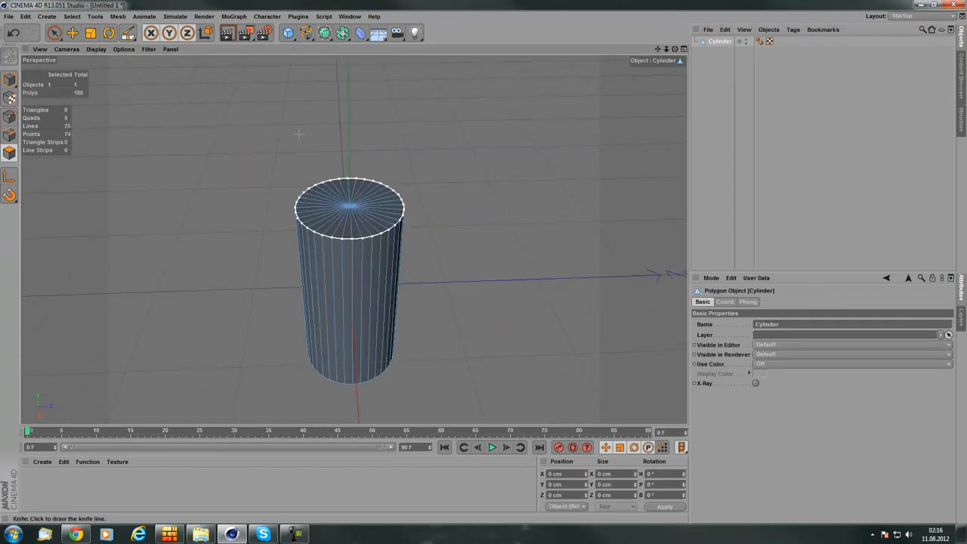
pyautogui.keyDown('alt'); pyautogui.moveTo(339, 173); pyautogui.dragTo(343, 119); pyautogui.keyUp('alt')
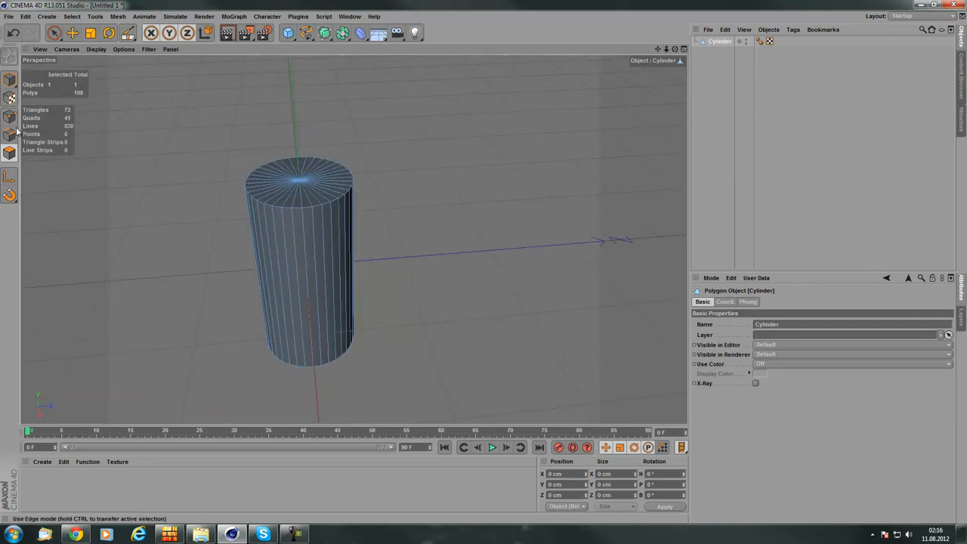
pyautogui.keyDown('alt'); pyautogui.moveTo(347, 185); pyautogui.dragTo(353, 265); pyautogui.keyUp('alt')
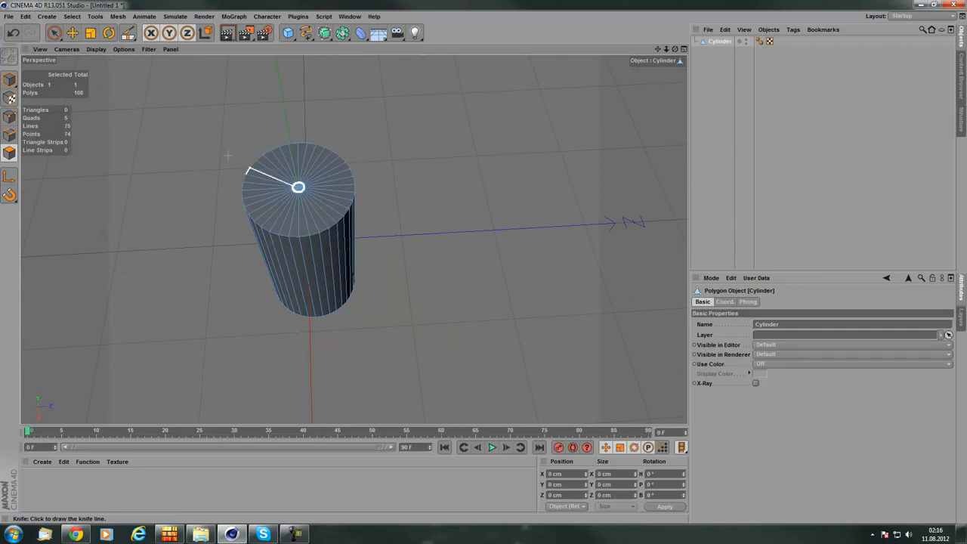
pyautogui.keyDown('alt'); pyautogui.moveTo(327, 282); pyautogui.dragTo(326, 217); pyautogui.keyUp('alt')
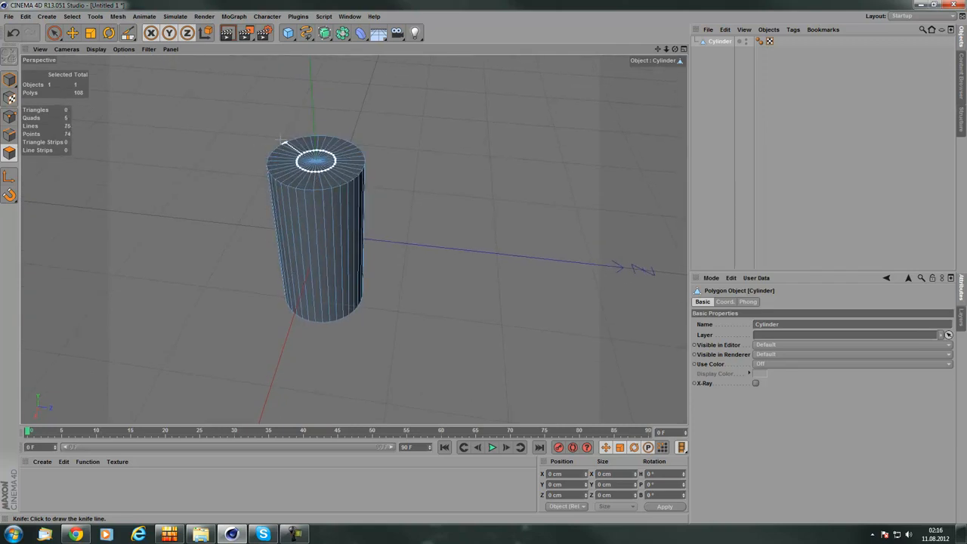
pyautogui.keyDown('alt'); pyautogui.moveTo(324, 287); pyautogui.dragTo(351, 286); pyautogui.keyUp('alt')
pyautogui.scroll(2, 325, 179)
pyautogui.keyDown('alt'); pyautogui.moveTo(353, 239); pyautogui.dragTo(327, 247); pyautogui.keyUp('alt')
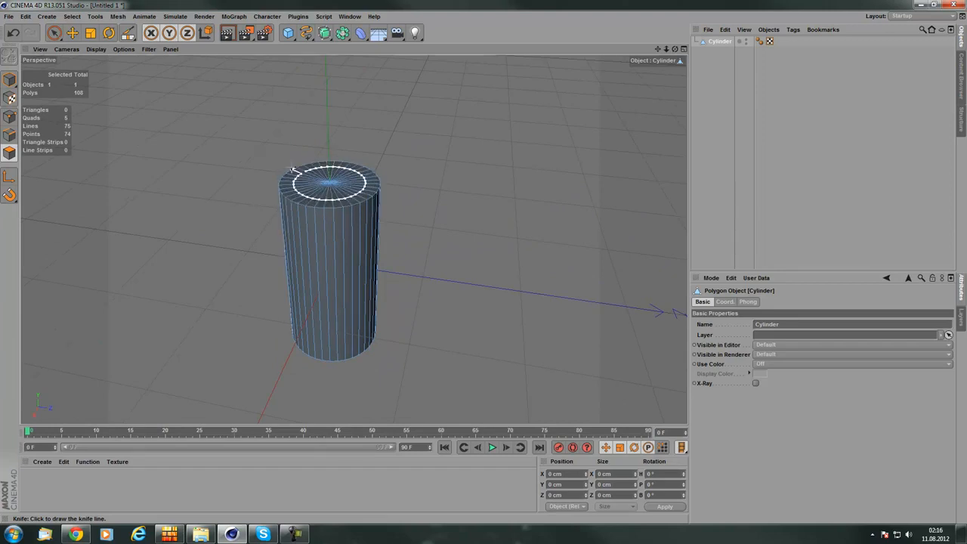
pyautogui.keyDown('alt'); pyautogui.moveTo(314, 164); pyautogui.dragTo(356, 240); pyautogui.keyUp('alt')
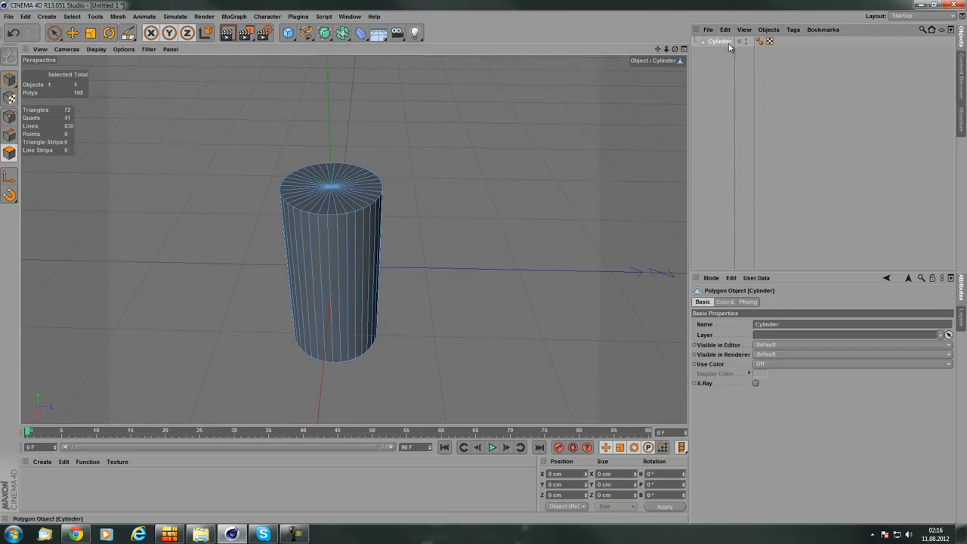
# Select all of the cylinder's points in point mode and run Optimize to merge the duplicate cap points
pyautogui.click(10, 117)
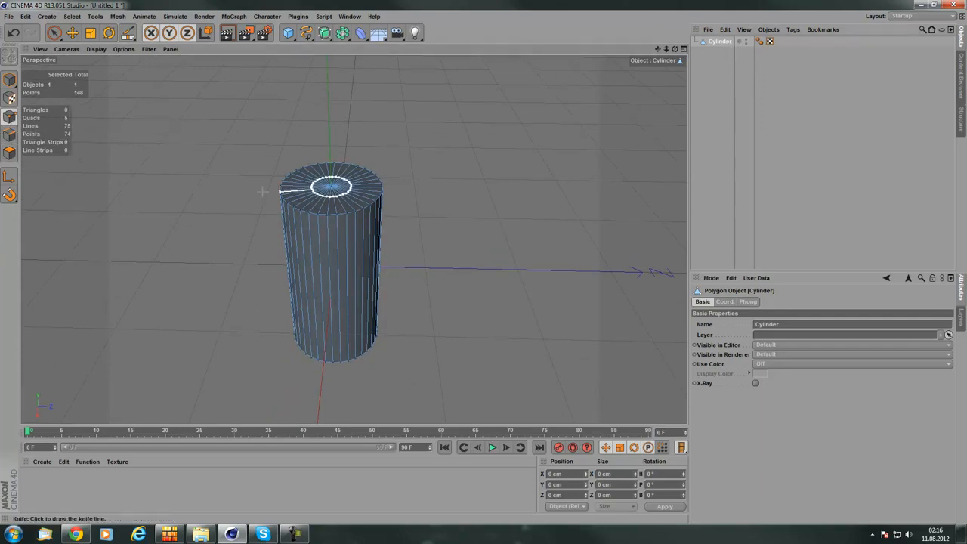
pyautogui.keyDown('alt'); pyautogui.moveTo(437, 258); pyautogui.dragTo(391, 208, button='middle'); pyautogui.keyUp('alt')
pyautogui.hotkey('ctrl', 'a')
pyautogui.rightClick(440, 125)
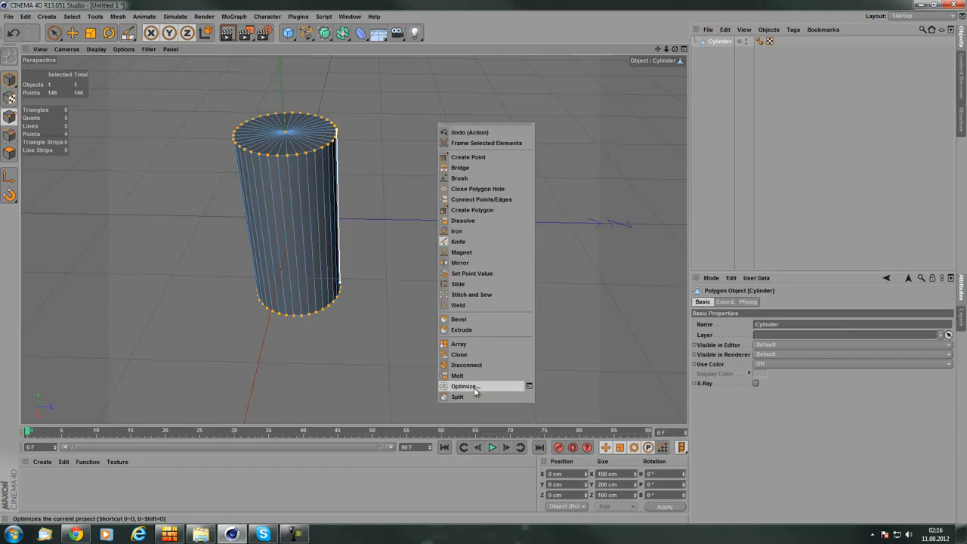
pyautogui.click(474, 387)
# Inspect the Knife loop preview on the optimized cylinder's side and cap edge
pyautogui.scroll(5, 302, 216)
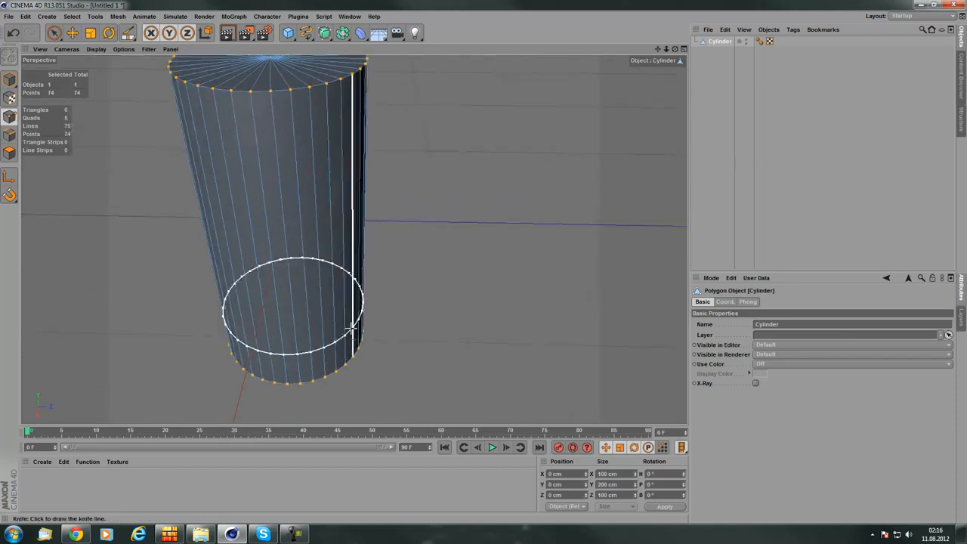
pyautogui.keyDown('alt'); pyautogui.moveTo(369, 410); pyautogui.dragTo(365, 322, button='middle'); pyautogui.keyUp('alt')
pyautogui.keyDown('alt'); pyautogui.moveTo(352, 237); pyautogui.dragTo(321, 143); pyautogui.keyUp('alt')
pyautogui.scroll(1, 275, 314)
pyautogui.keyDown('alt'); pyautogui.moveTo(354, 219); pyautogui.dragTo(361, 280); pyautogui.keyUp('alt')
pyautogui.keyDown('alt'); pyautogui.moveTo(328, 229); pyautogui.dragTo(325, 325); pyautogui.keyUp('alt')
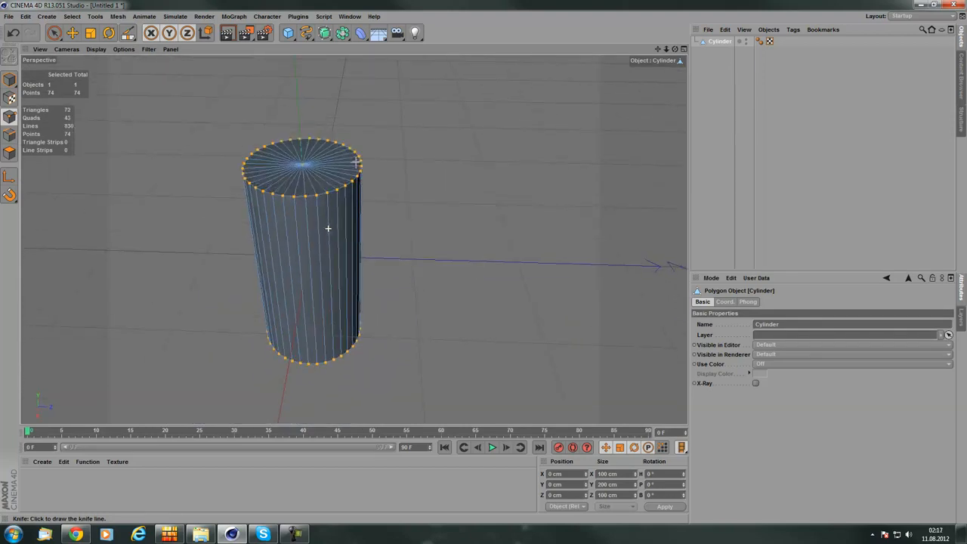
pyautogui.click(284, 142)
# Switch to Chrome and examine the tutorial's starting cylinder parameters for radius, height and sides, then minimize the browser
pyautogui.click(75, 534)
pyautogui.scroll(10, 400, 347)
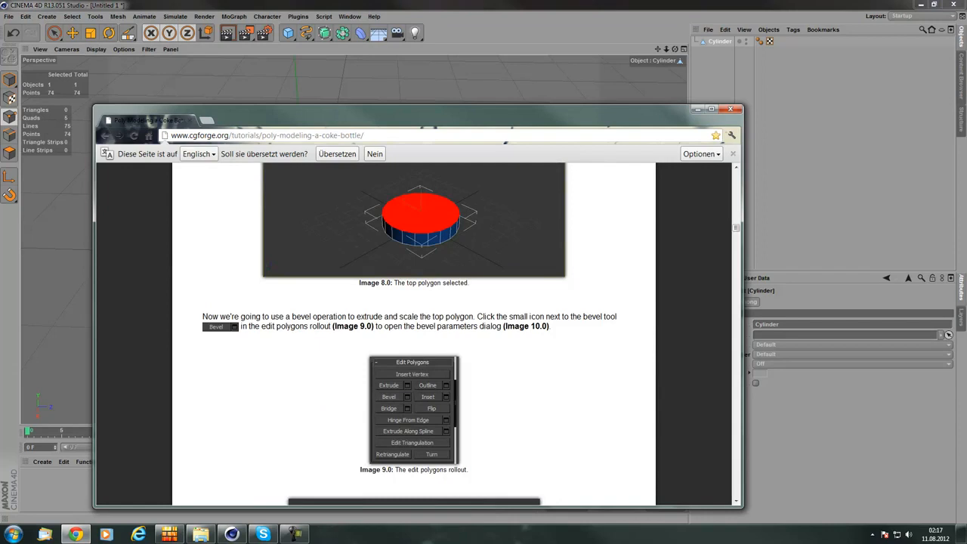
pyautogui.scroll(4, 484, 328)
pyautogui.scroll(6, 440, 317)
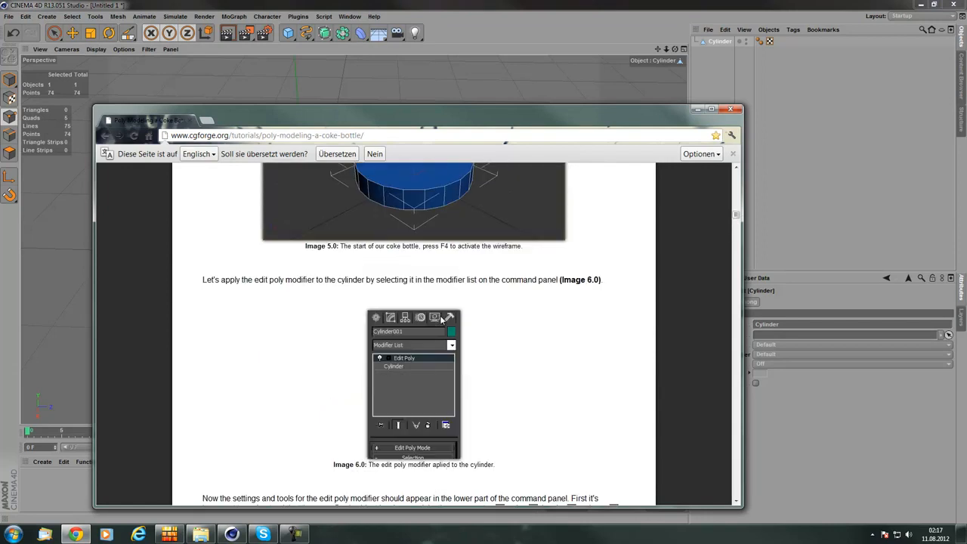
pyautogui.moveTo(385, 305); pyautogui.dragTo(469, 305)
pyautogui.scroll(3, 416, 305)
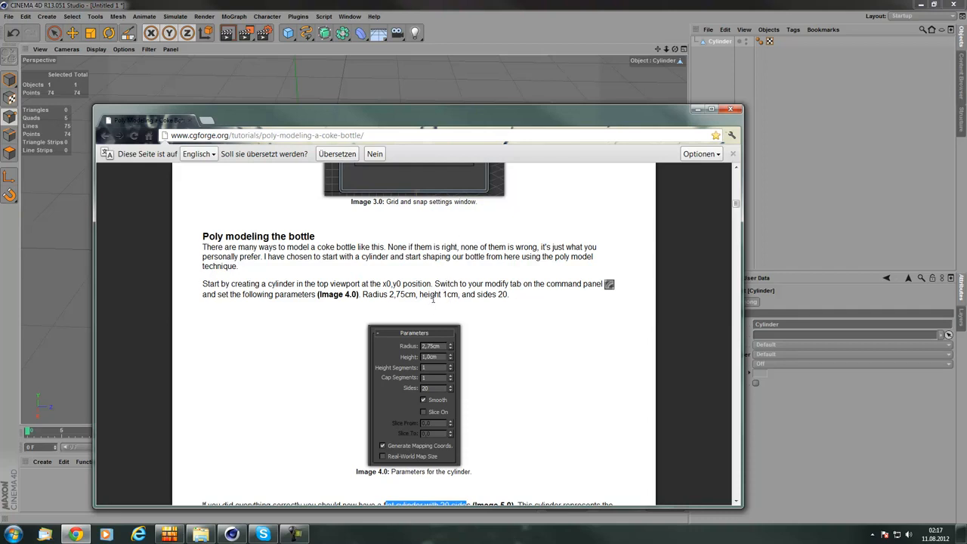
pyautogui.moveTo(461, 295); pyautogui.dragTo(530, 295)
pyautogui.click(538, 275)
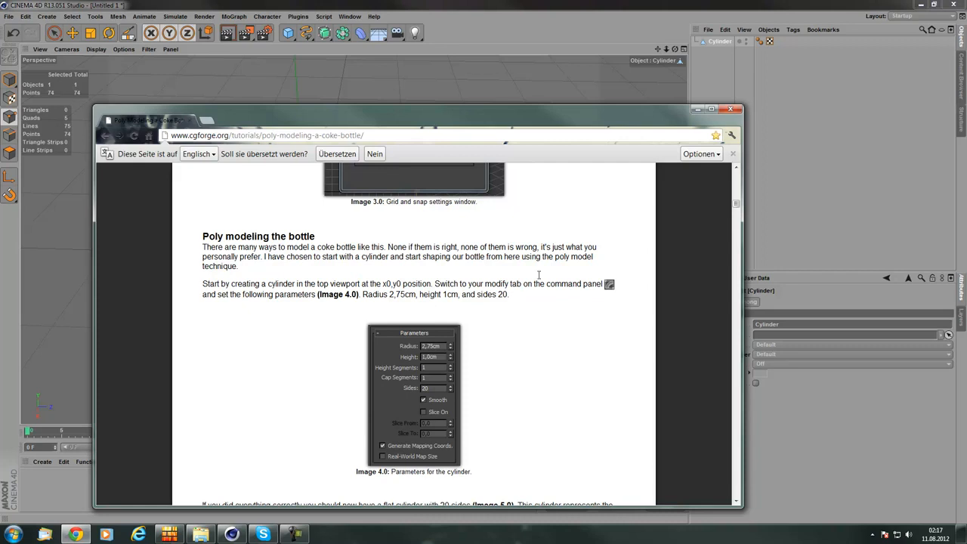
pyautogui.click(697, 109)
# Run Optimize again on the selected points of the cylinder in Cinema 4D
pyautogui.click(11, 119)
pyautogui.press('k')
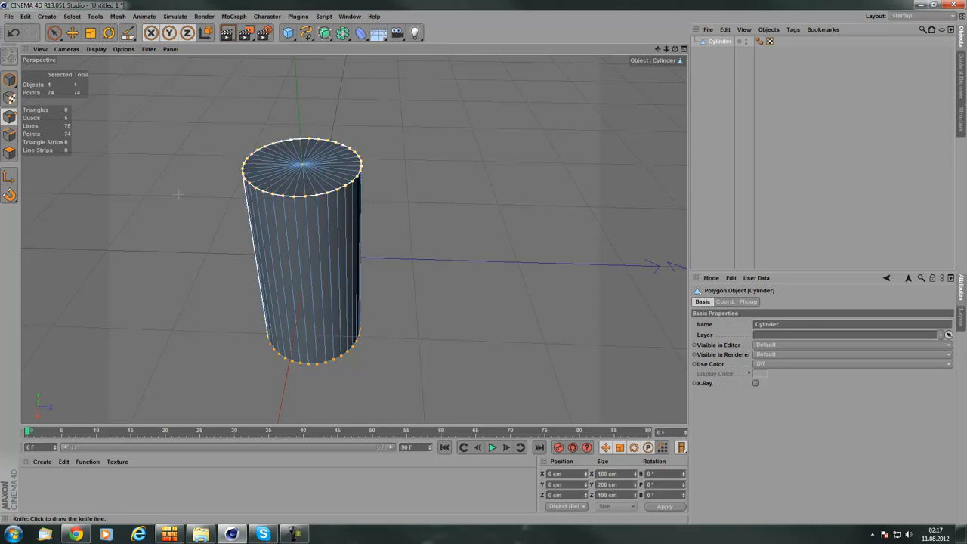
pyautogui.rightClick(452, 216)
pyautogui.click(481, 482)
# Switch to Chrome and examine the tutorial's finished bevel shape and its instructions for hollowing the bottle with the shell modifier
pyautogui.click(76, 534)
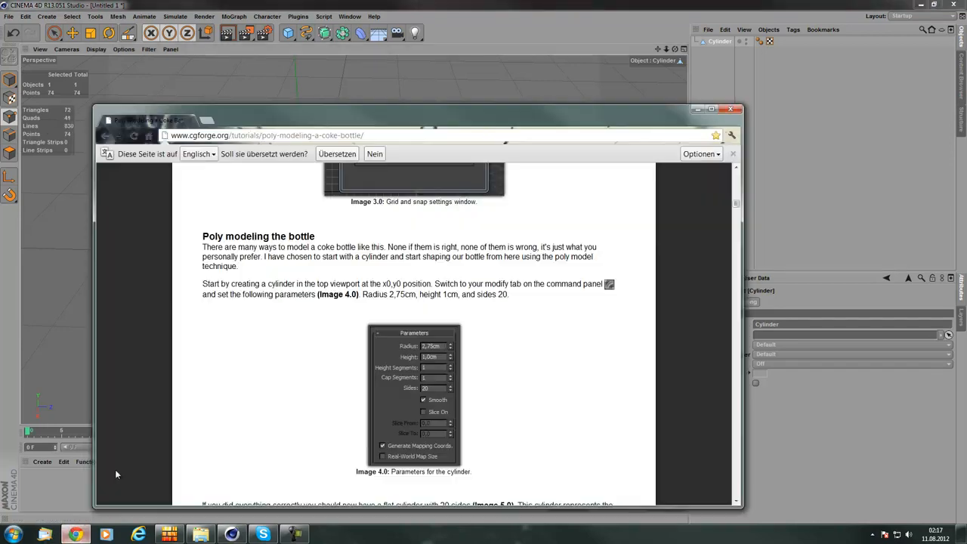
pyautogui.scroll(-8, 327, 347)
pyautogui.scroll(-20, 309, 320)
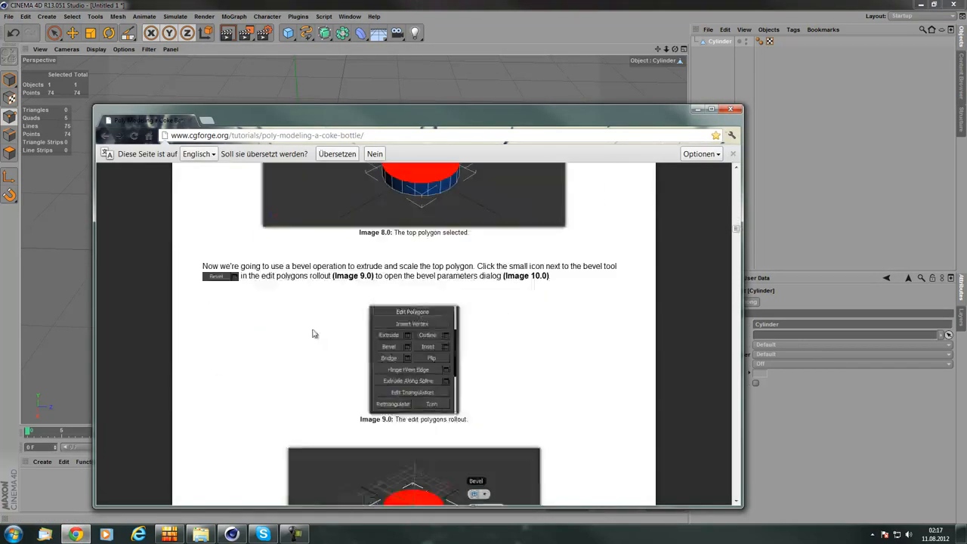
pyautogui.scroll(1, 324, 295)
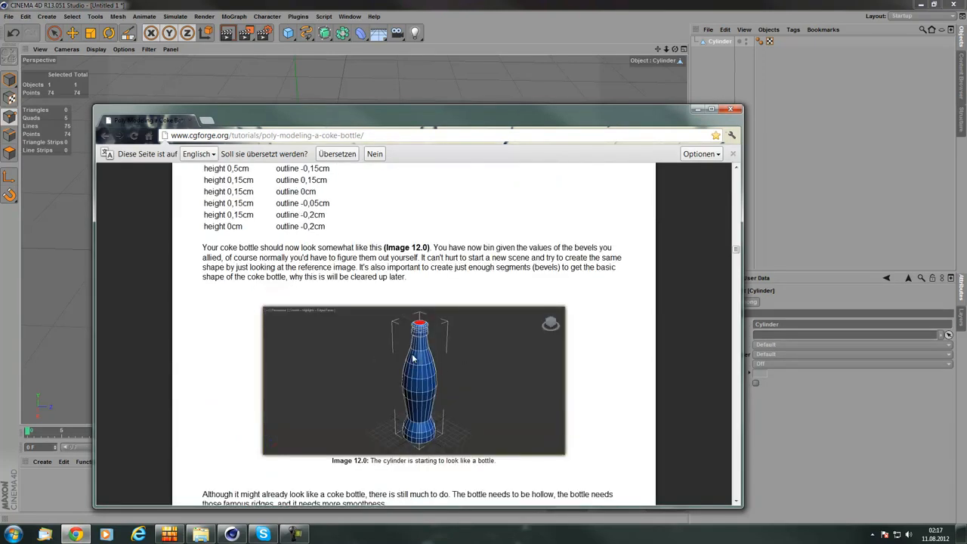
pyautogui.scroll(-10, 413, 359)
pyautogui.scroll(-3, 499, 341)
pyautogui.scroll(6, 522, 368)
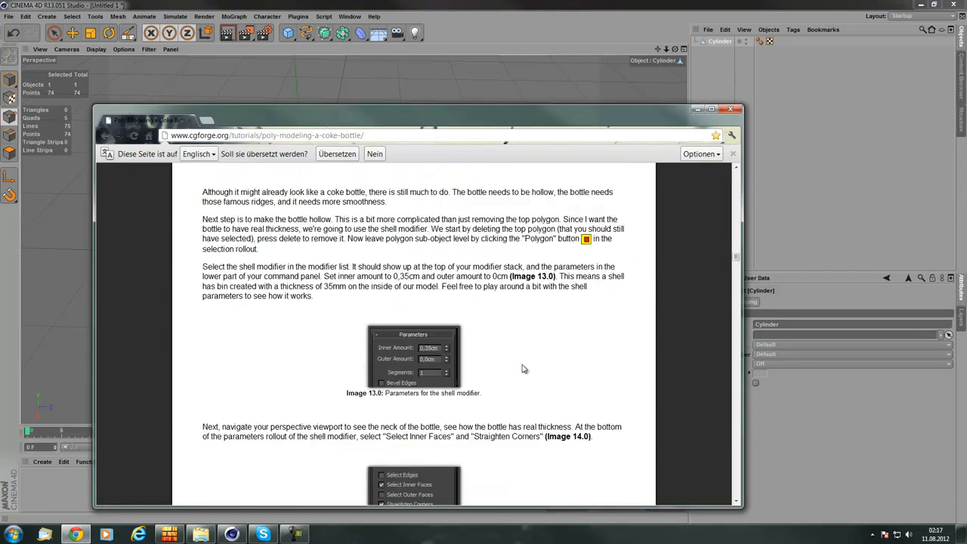
# Examine the tutorial's shell modifier parameters for inner and outer amount, and minimize the browser
pyautogui.scroll(2, 525, 368)
pyautogui.scroll(-3, 521, 370)
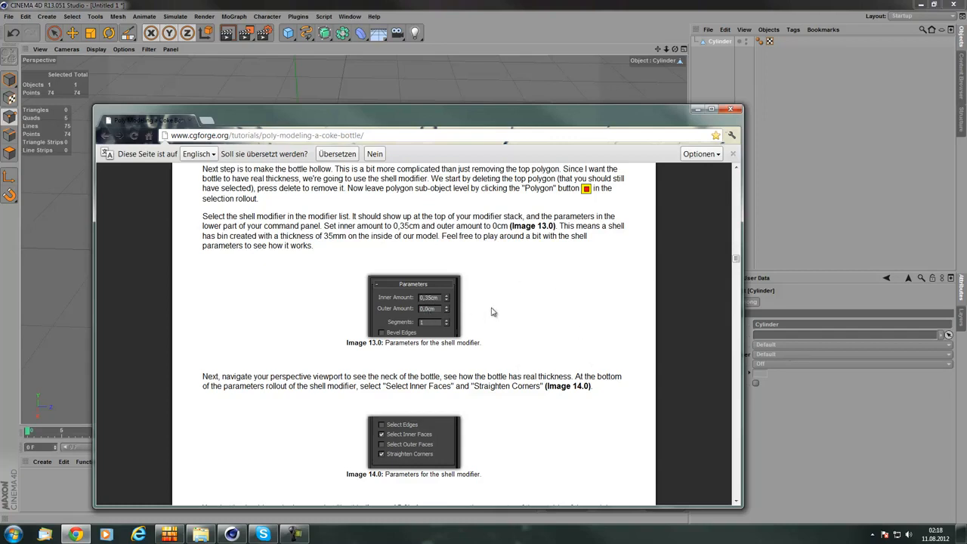
pyautogui.click(696, 110)
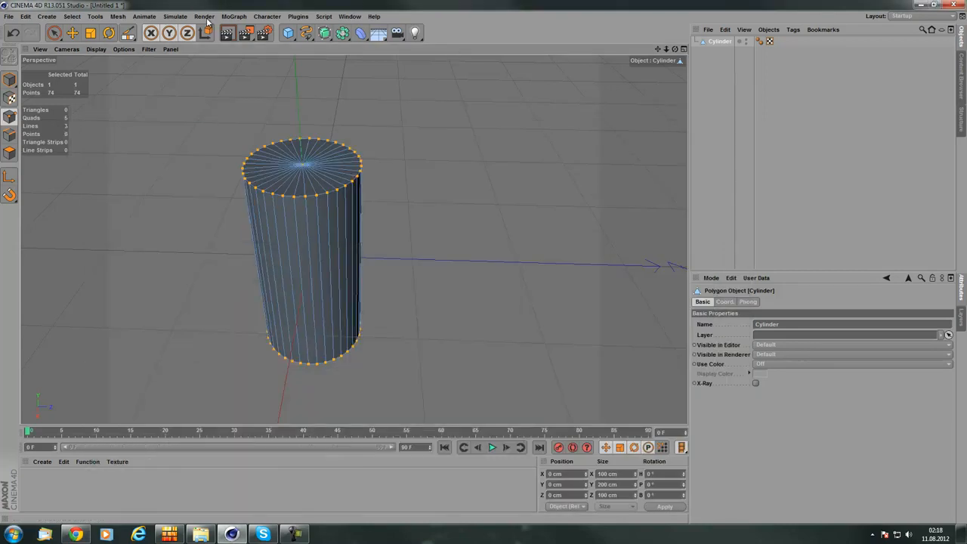
pyautogui.click(174, 16)
pyautogui.moveTo(185, 32)
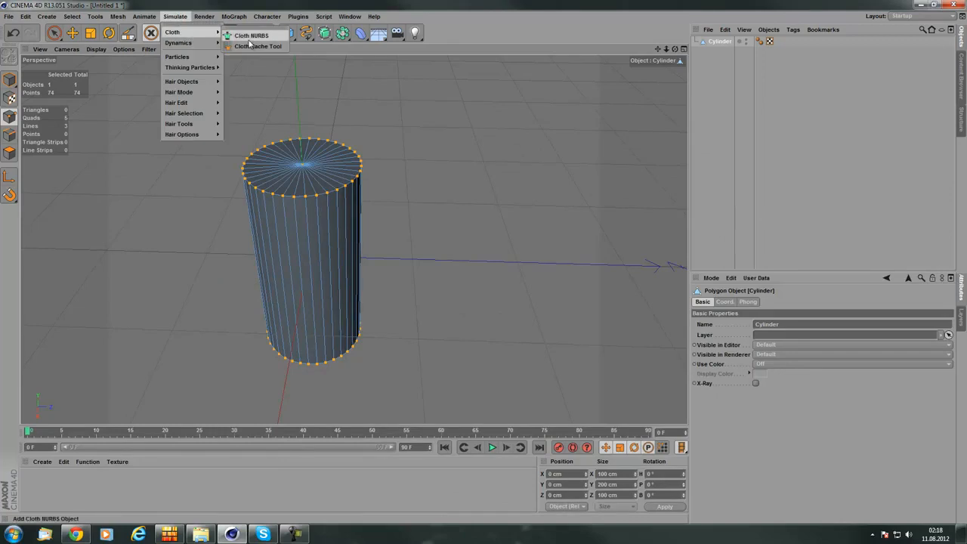
pyautogui.click(264, 4)
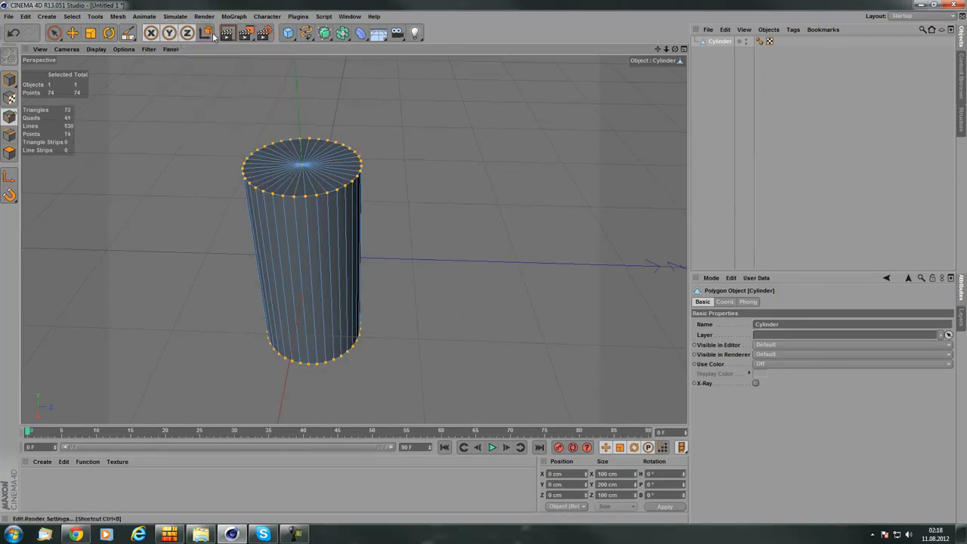
pyautogui.scroll(5, 280, 156)
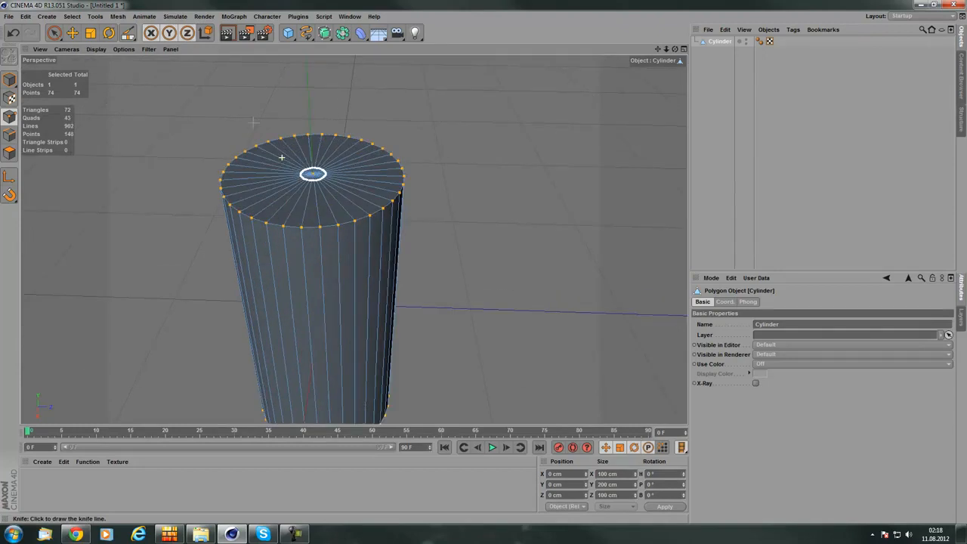
pyautogui.scroll(-7, 351, 175)
pyautogui.scroll(3, 390, 202)
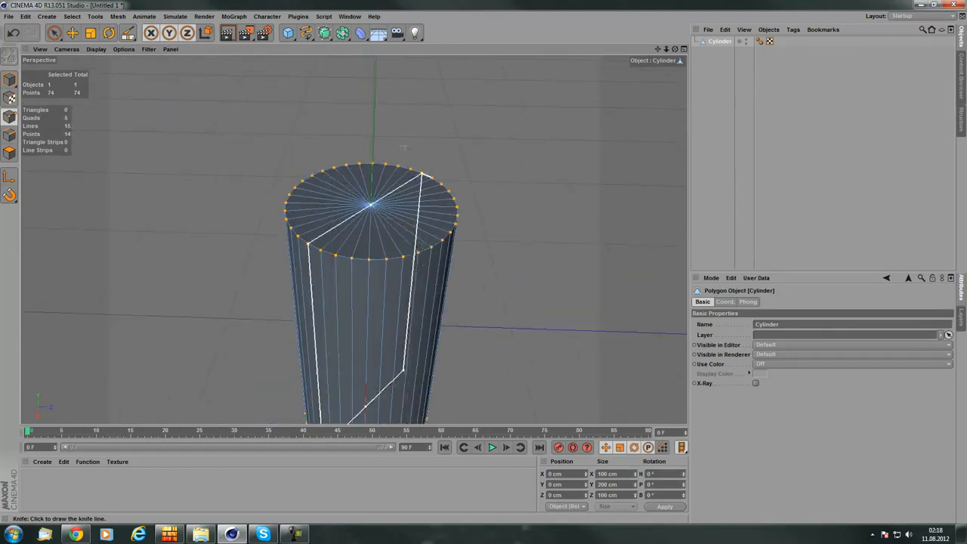
pyautogui.scroll(-2, 323, 197)
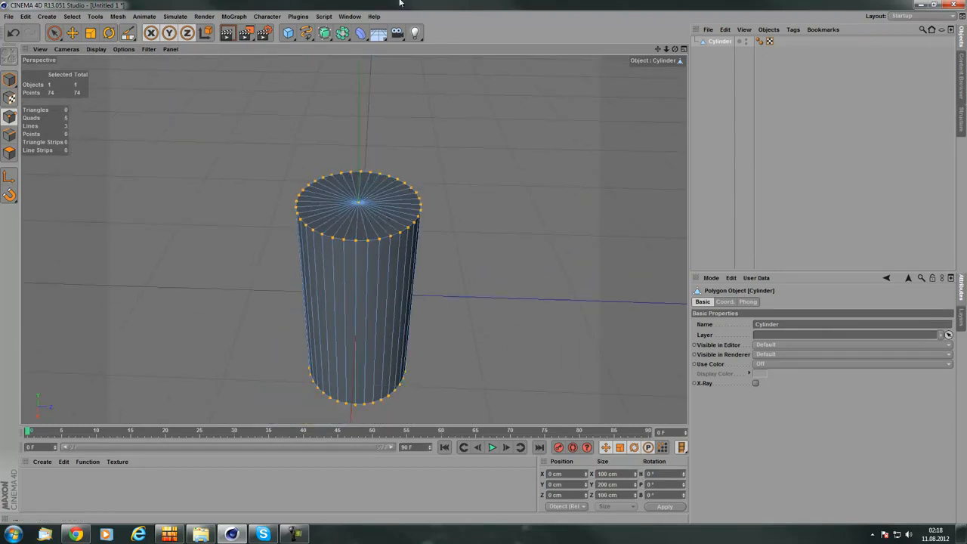
# Add an Explosion FX deformer to the scene
pyautogui.click(360, 34)
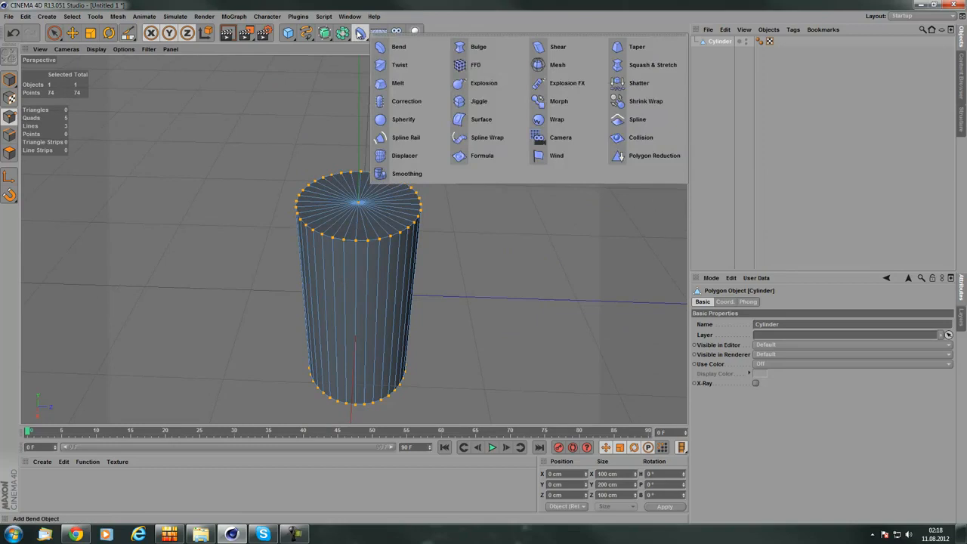
pyautogui.click(579, 85)
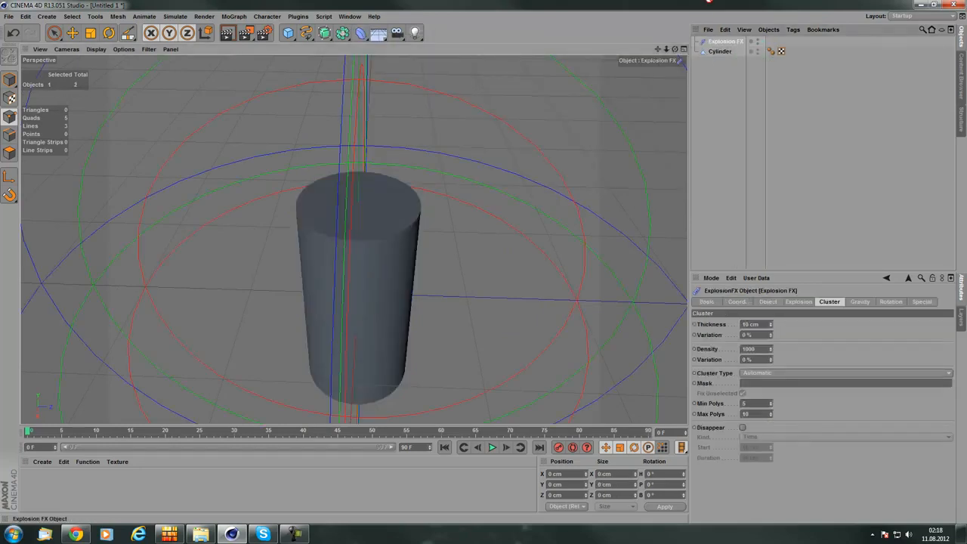
# Loop-select the polygons of the cylinder's top cap in polygon mode and delete them
pyautogui.click(721, 51)
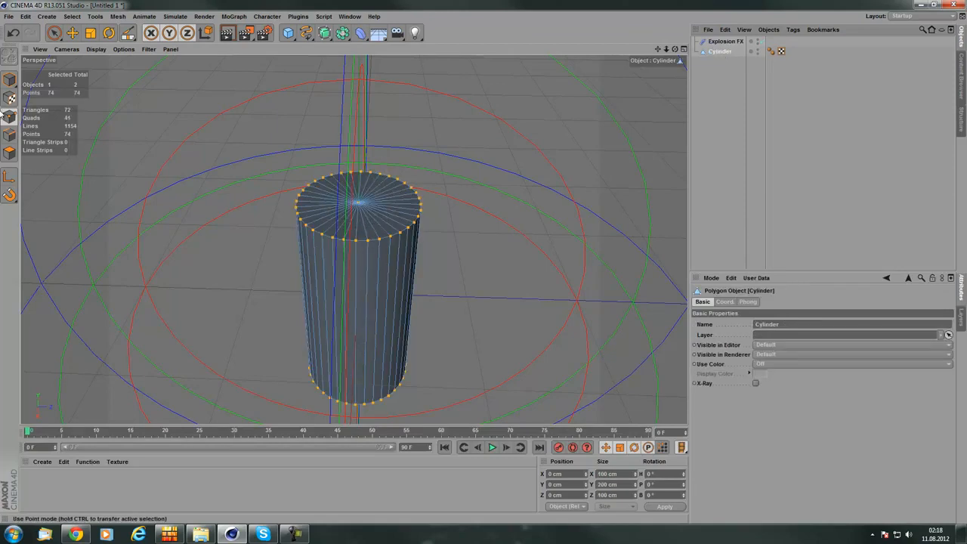
pyautogui.click(10, 152)
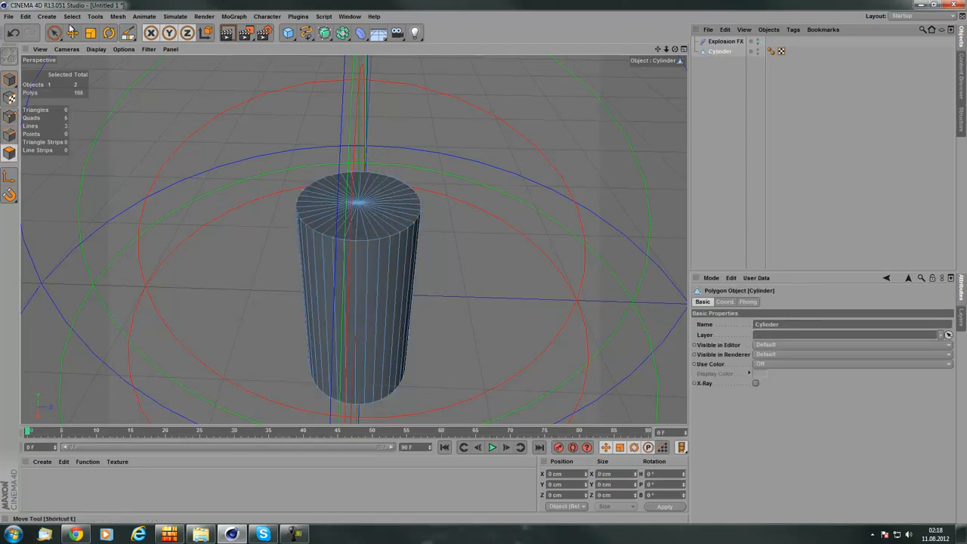
pyautogui.click(71, 15)
pyautogui.click(98, 89)
pyautogui.click(356, 211)
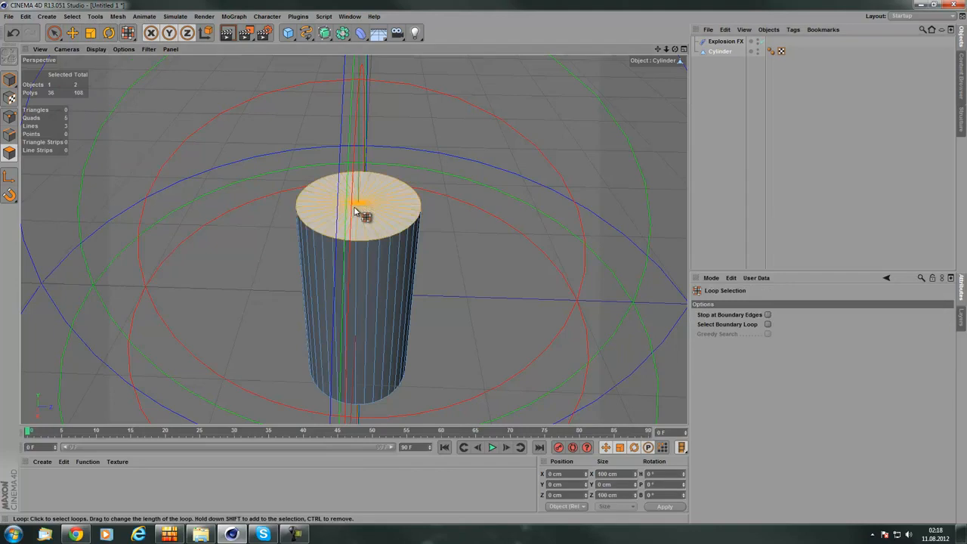
pyautogui.press('Delete')
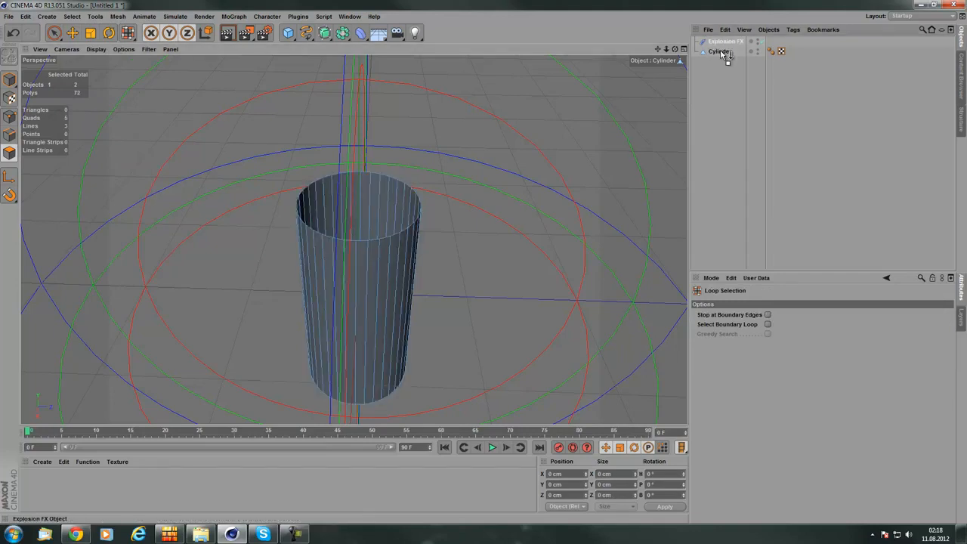
# Make the Explosion FX deformer a child of the cylinder and set its Time to 0.2 %
pyautogui.moveTo(721, 55); pyautogui.dragTo(720, 52)
pyautogui.scroll(-3, 452, 186)
pyautogui.keyDown('alt'); pyautogui.moveTo(451, 186); pyautogui.dragTo(360, 277); pyautogui.keyUp('alt')
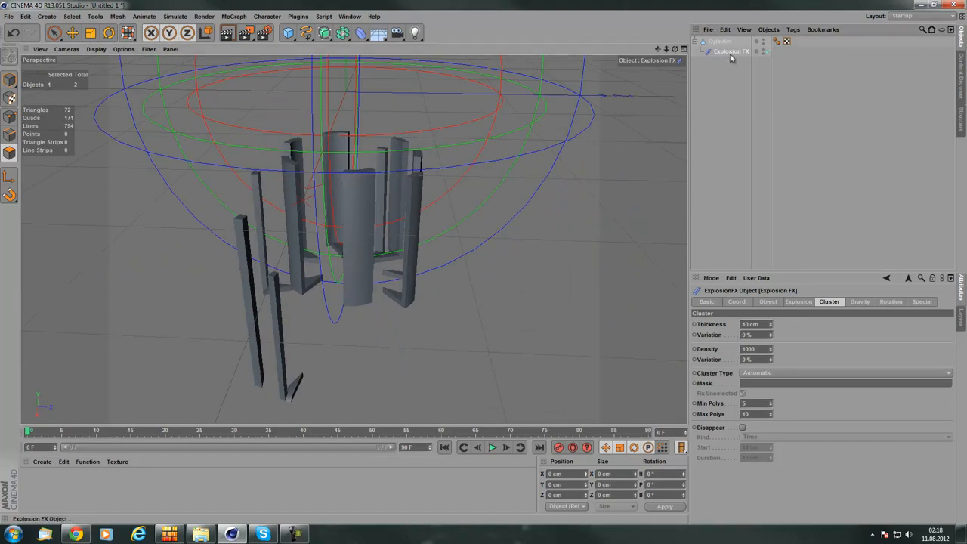
pyautogui.click(767, 301)
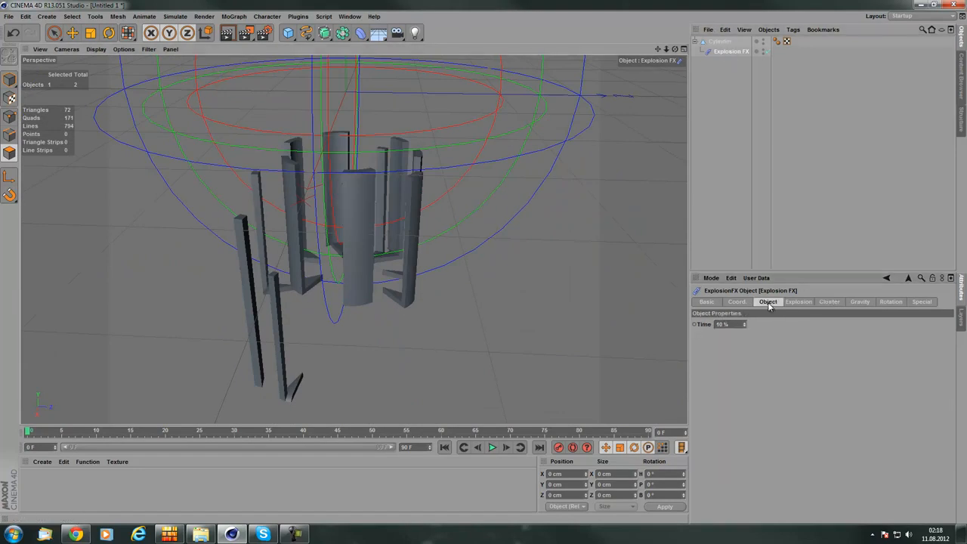
pyautogui.moveTo(744, 325); pyautogui.dragTo(744, 326)
pyautogui.keyDown('alt'); pyautogui.moveTo(537, 198); pyautogui.dragTo(642, 218); pyautogui.keyUp('alt')
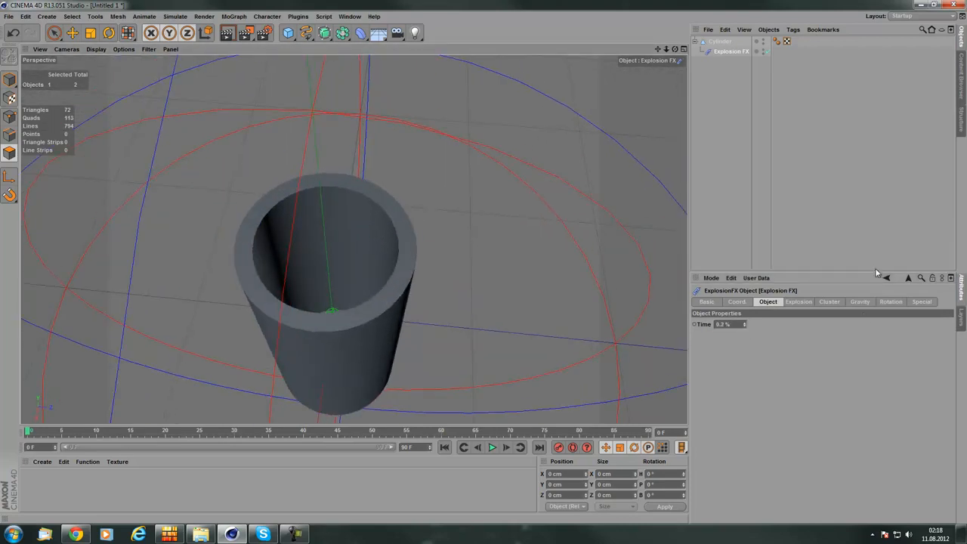
# Set the Explosion FX cluster thickness to 0.35 cm and check the wall at the cylinder's rim
pyautogui.click(829, 301)
pyautogui.moveTo(769, 326); pyautogui.dragTo(770, 325)
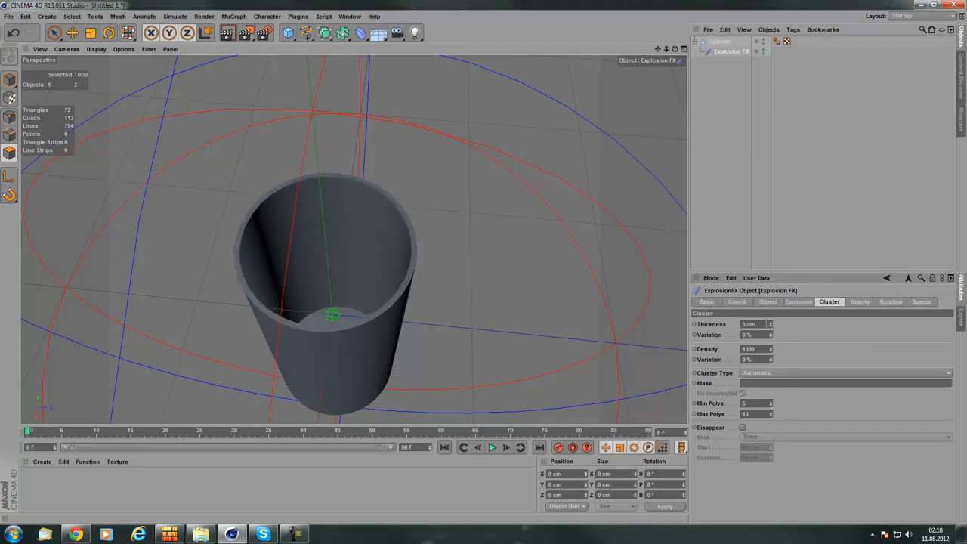
pyautogui.keyDown('alt'); pyautogui.moveTo(365, 201); pyautogui.dragTo(397, 210, button='right'); pyautogui.keyUp('alt')
pyautogui.moveTo(760, 324); pyautogui.dragTo(634, 287)
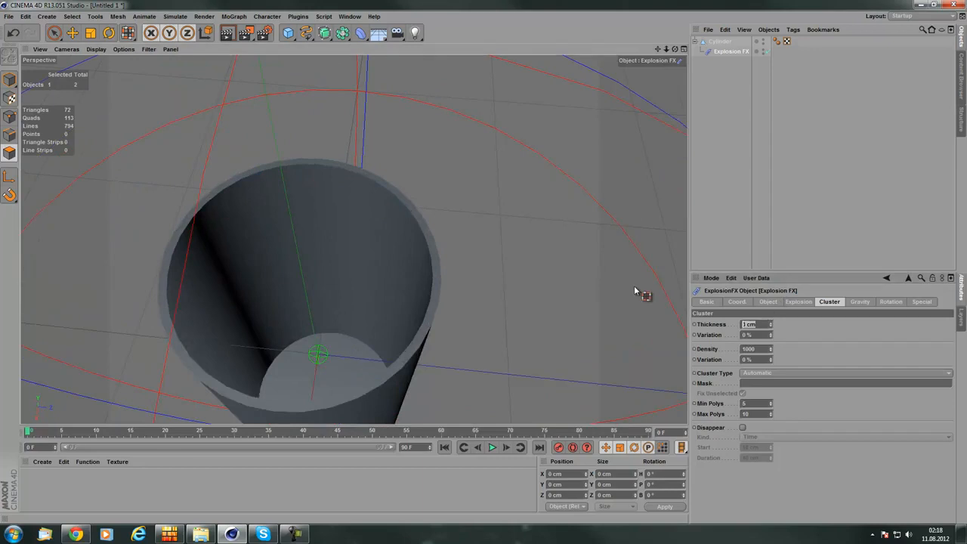
pyautogui.write('0.25')
pyautogui.press('Return')
pyautogui.scroll(3, 533, 234)
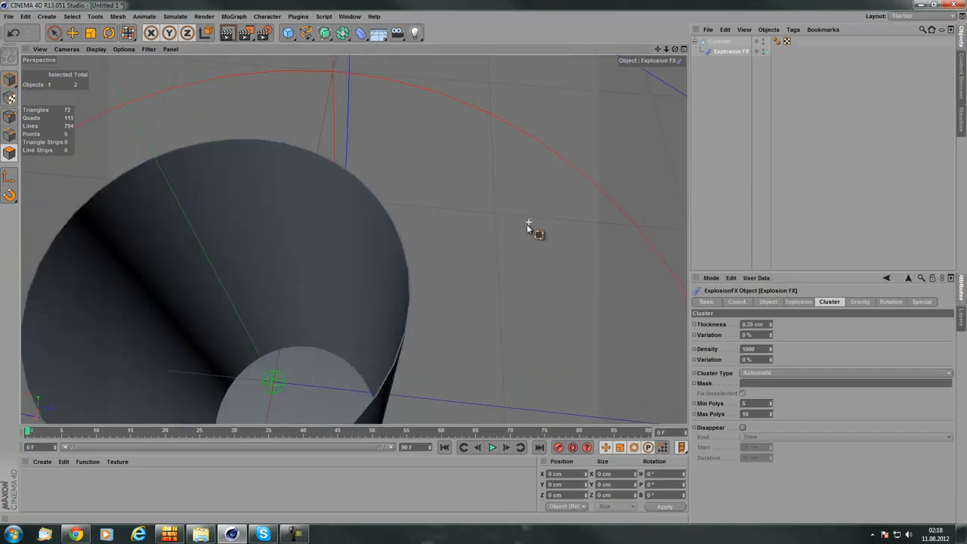
pyautogui.scroll(3, 391, 237)
pyautogui.keyDown('alt'); pyautogui.moveTo(425, 300); pyautogui.dragTo(399, 344); pyautogui.keyUp('alt')
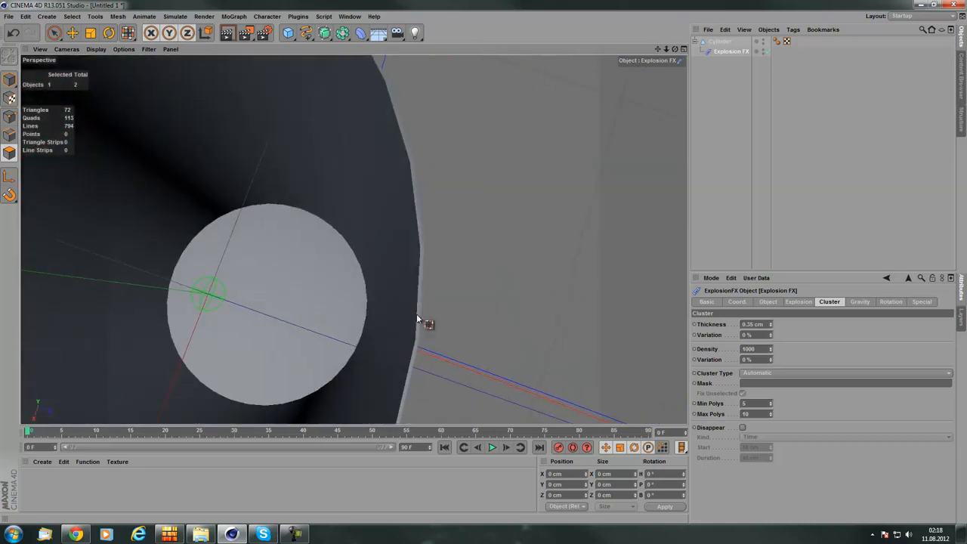
pyautogui.scroll(-4, 406, 156)
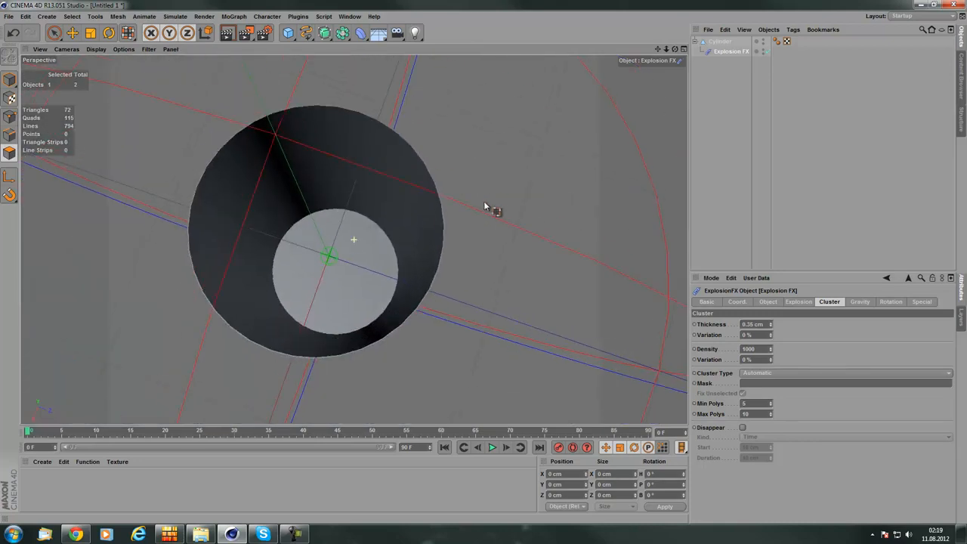
# Convert the cylinder deformed by Explosion FX into a separate polygon object with Current State to Object
pyautogui.click(720, 41)
pyautogui.click(768, 29)
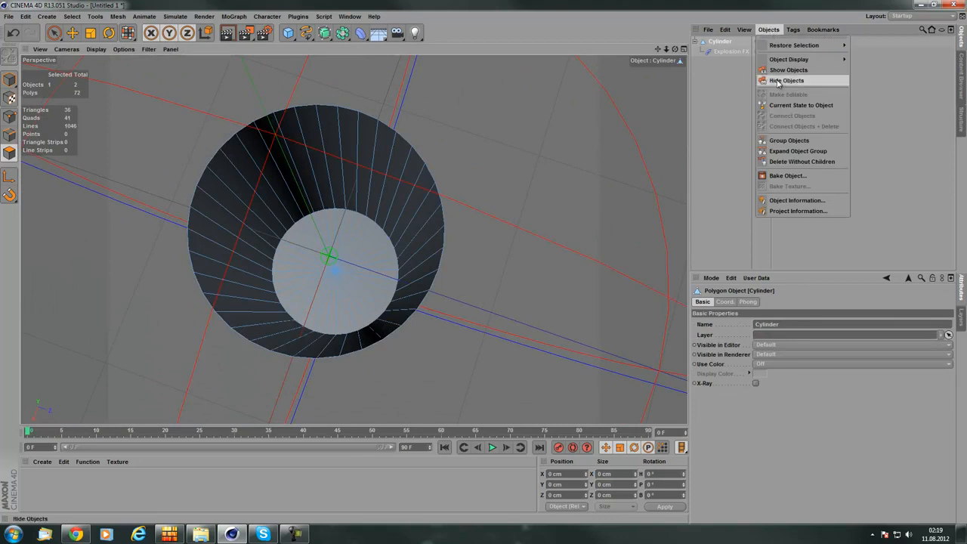
pyautogui.click(787, 106)
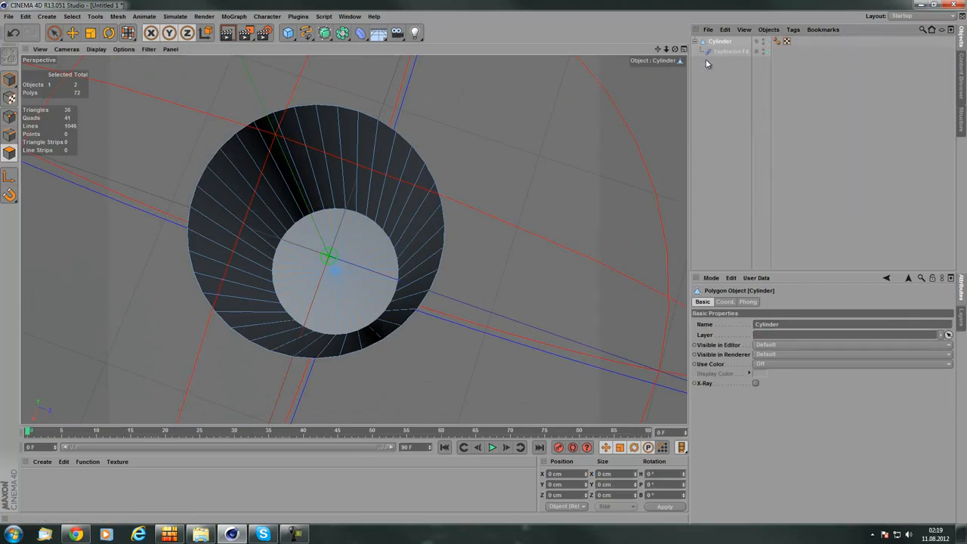
pyautogui.click(768, 30)
pyautogui.click(791, 105)
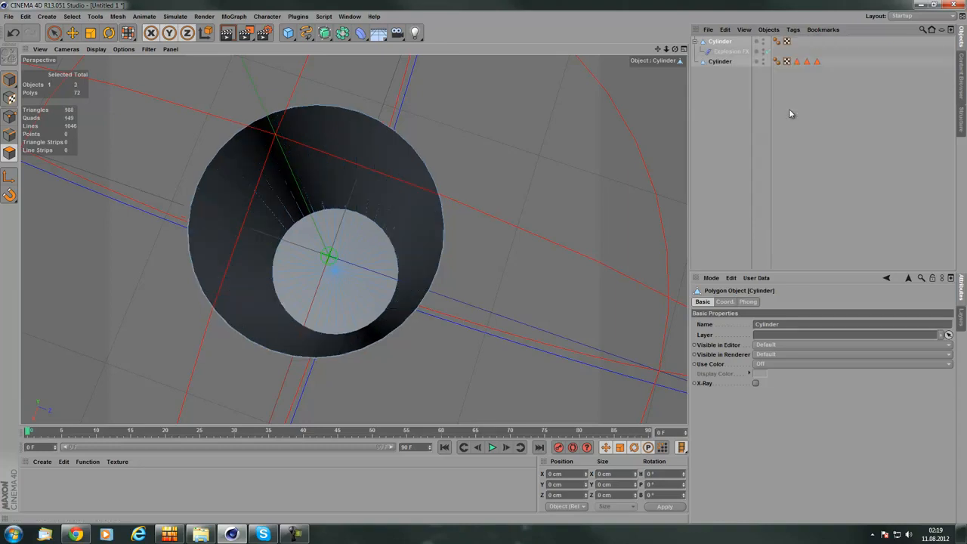
# Delete the original cylinder together with its Explosion FX deformer, then select the converted copy and inspect its thick wall
pyautogui.keyDown('alt'); pyautogui.moveTo(403, 188); pyautogui.dragTo(562, 143); pyautogui.keyUp('alt')
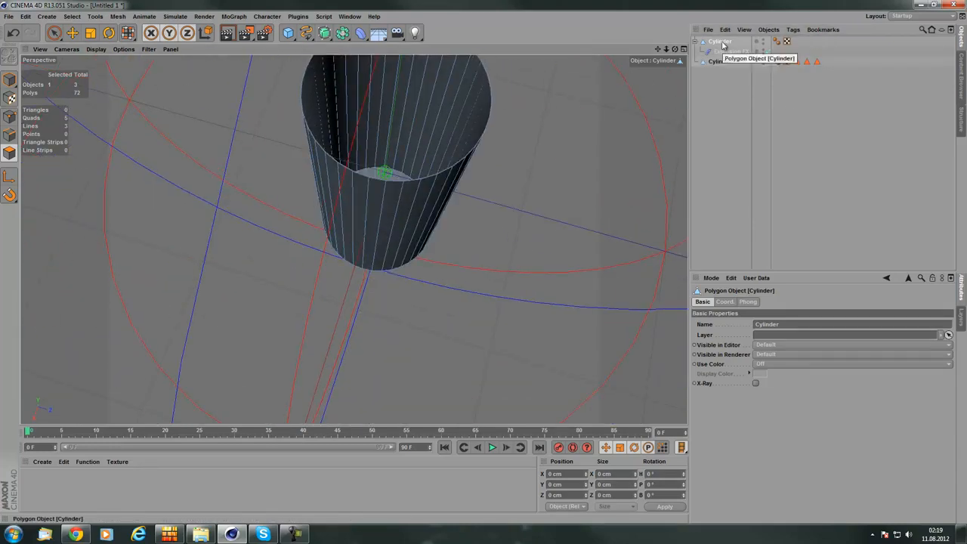
pyautogui.press('Delete')
pyautogui.click(723, 44)
pyautogui.scroll(5, 347, 150)
pyautogui.keyDown('alt'); pyautogui.moveTo(339, 135); pyautogui.dragTo(317, 198); pyautogui.keyUp('alt')
pyautogui.scroll(-7, 138, 277)
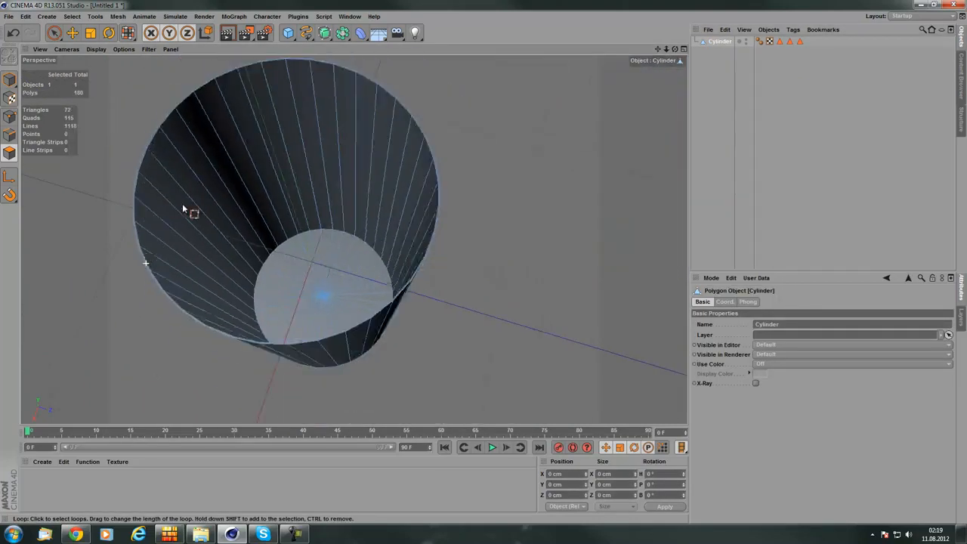
# Switch to Chrome and examine the tutorial's instructions for cleaning up the inner neck polygons and thickening the bottle's bottom
pyautogui.click(85, 536)
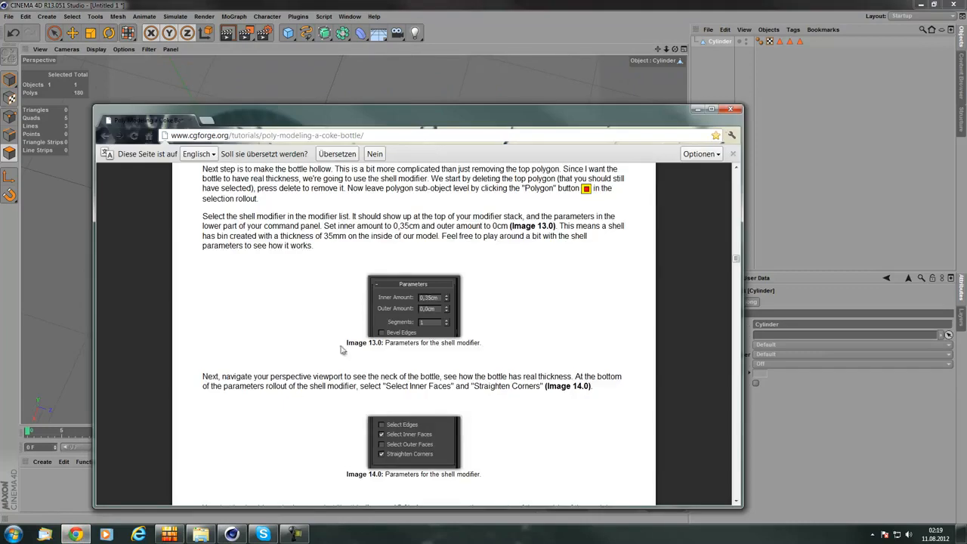
pyautogui.scroll(-3, 406, 310)
pyautogui.scroll(-4, 411, 310)
pyautogui.scroll(5, 427, 307)
pyautogui.scroll(-3, 428, 307)
pyautogui.scroll(-10, 427, 310)
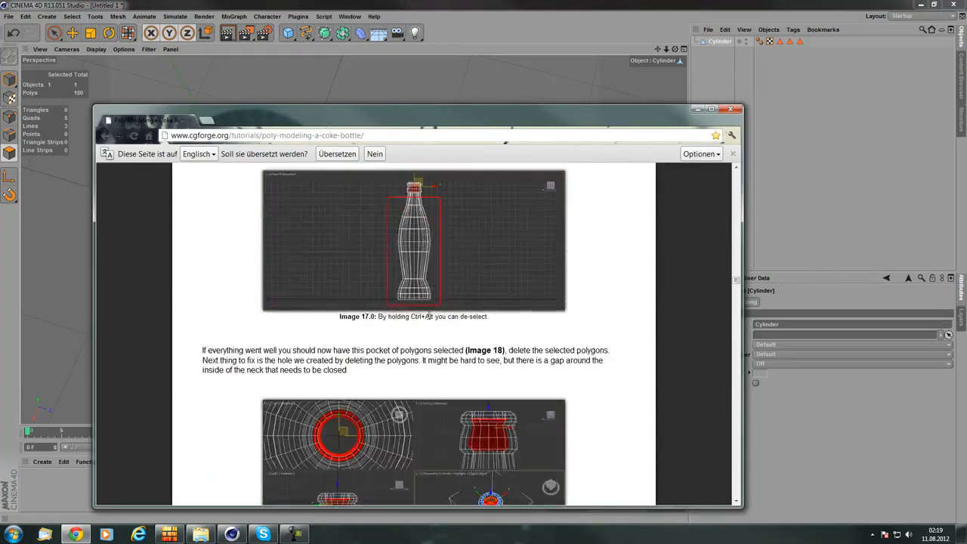
pyautogui.scroll(-10, 427, 335)
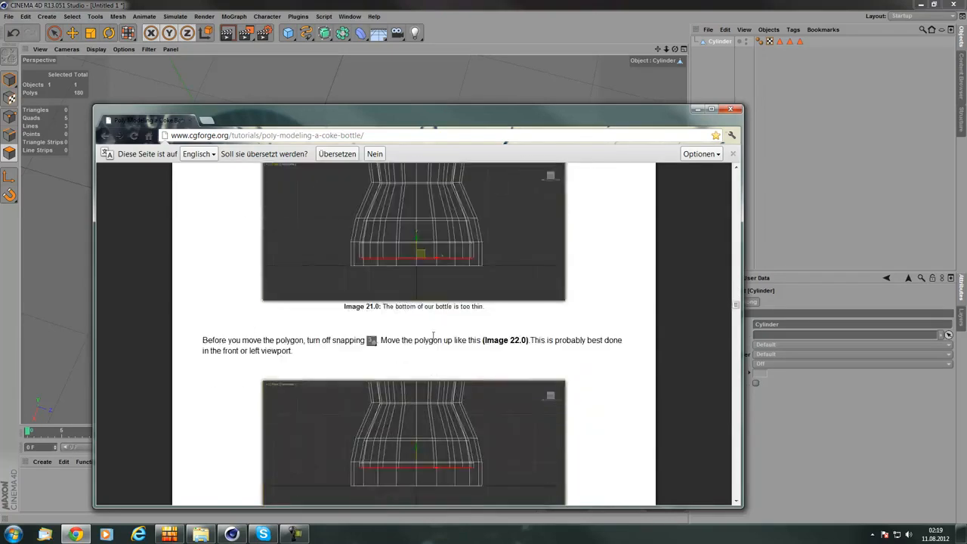
pyautogui.scroll(5, 392, 280)
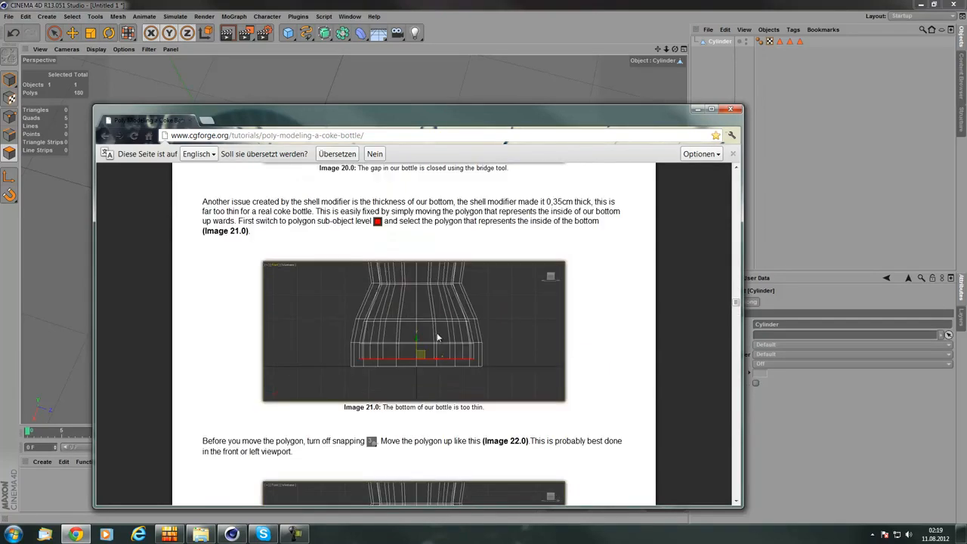
pyautogui.scroll(-5, 428, 334)
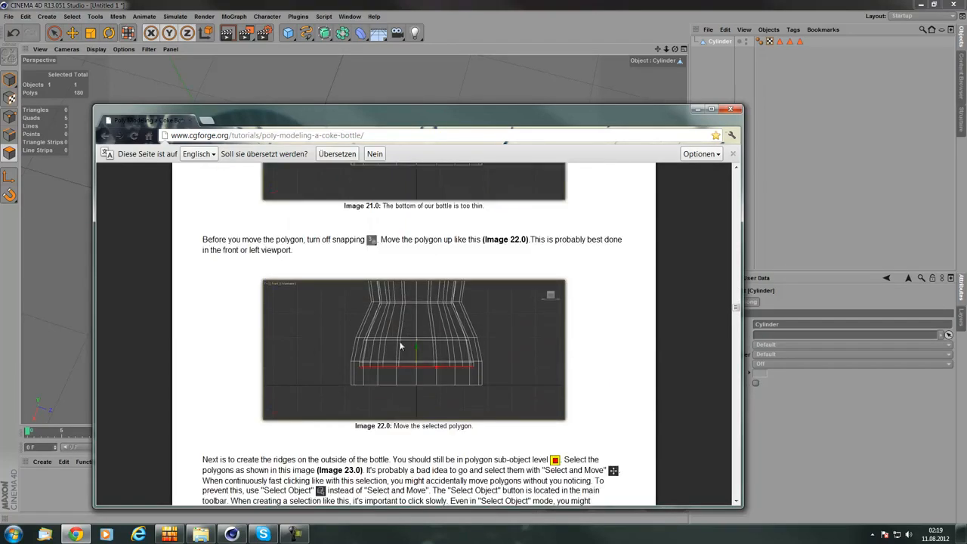
# Examine the tutorial's instructions for selecting and beveling the ridge polygons and welding their vertices
pyautogui.scroll(-3, 370, 339)
pyautogui.scroll(-2, 370, 339)
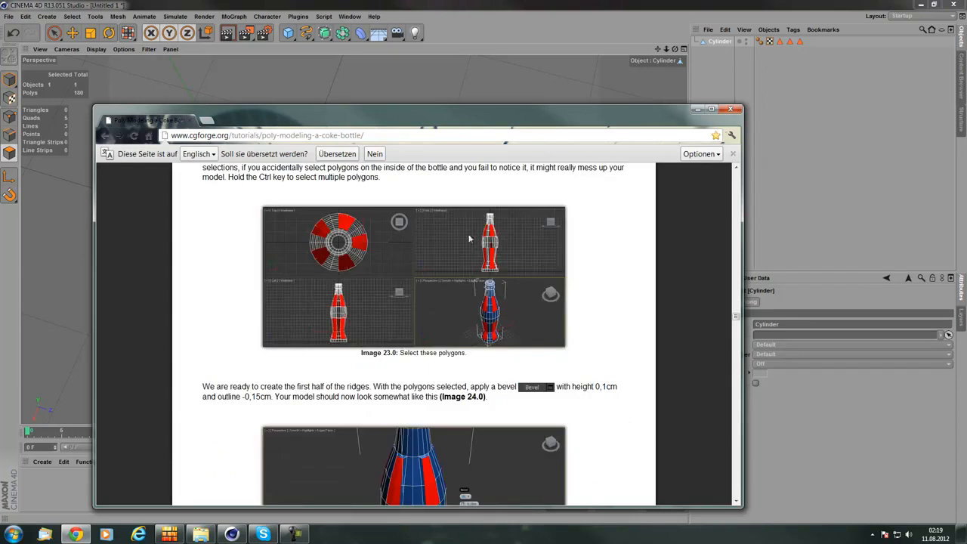
pyautogui.scroll(-1, 314, 321)
pyautogui.scroll(-3, 314, 320)
pyautogui.scroll(5, 355, 319)
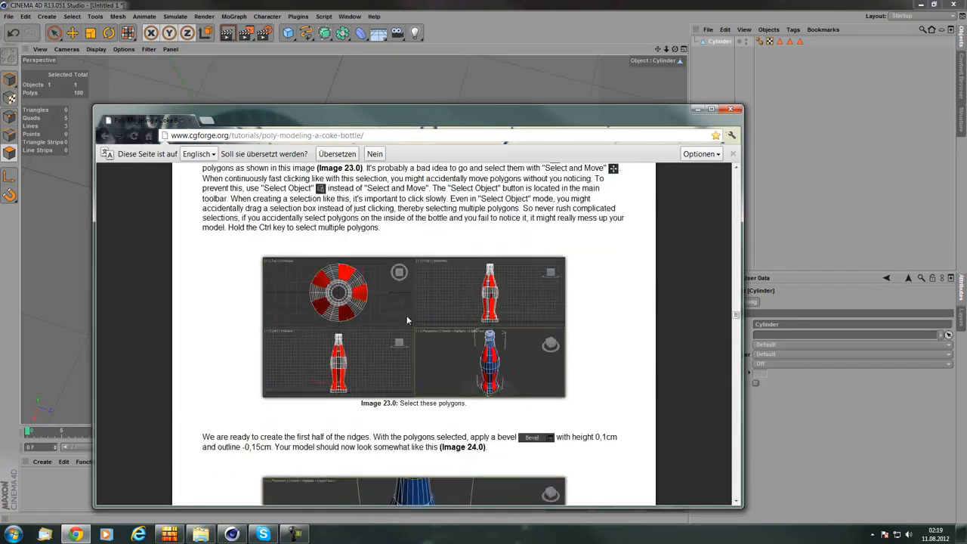
pyautogui.scroll(-3, 401, 317)
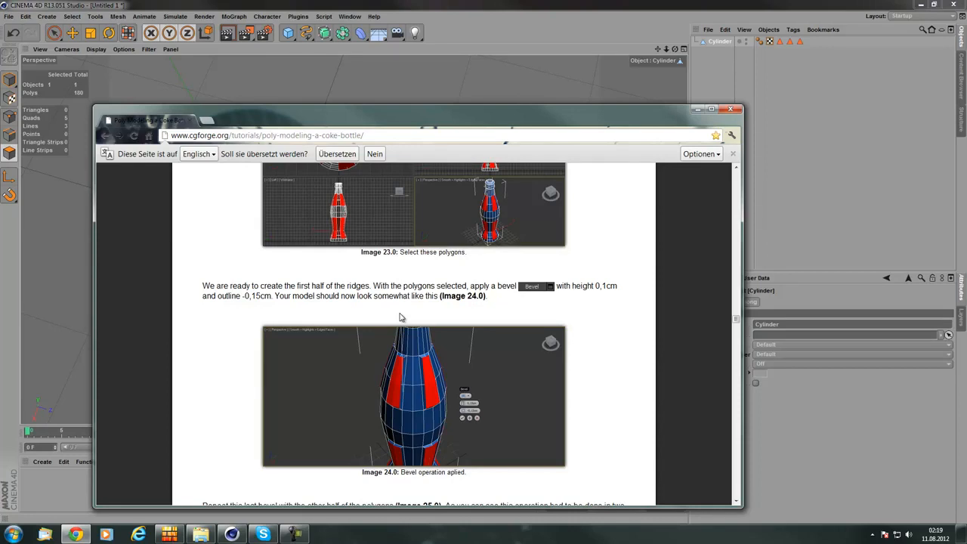
pyautogui.scroll(-8, 392, 287)
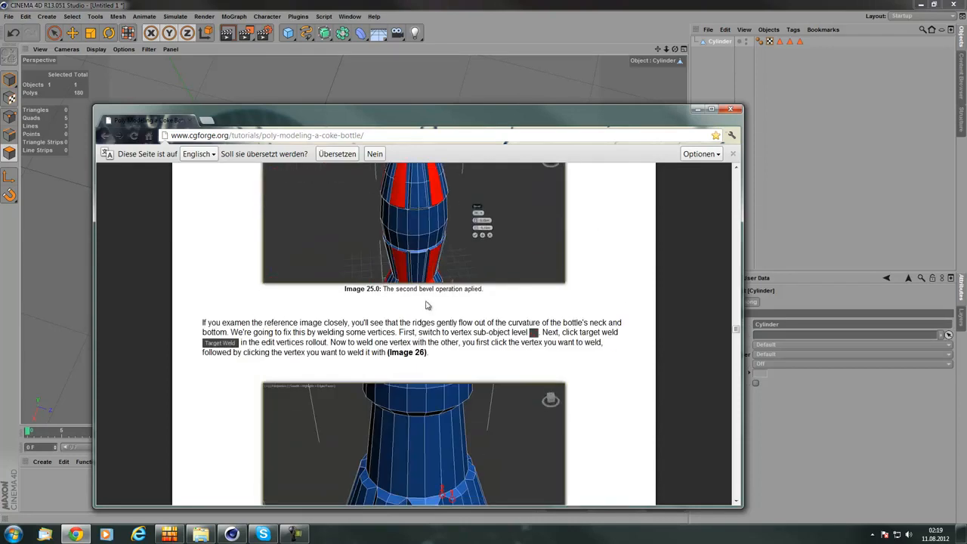
# Examine the tutorial's instructions for selecting the bottle neck's edge loops and chamfering them to sharpen the smoothed model
pyautogui.scroll(-12, 457, 355)
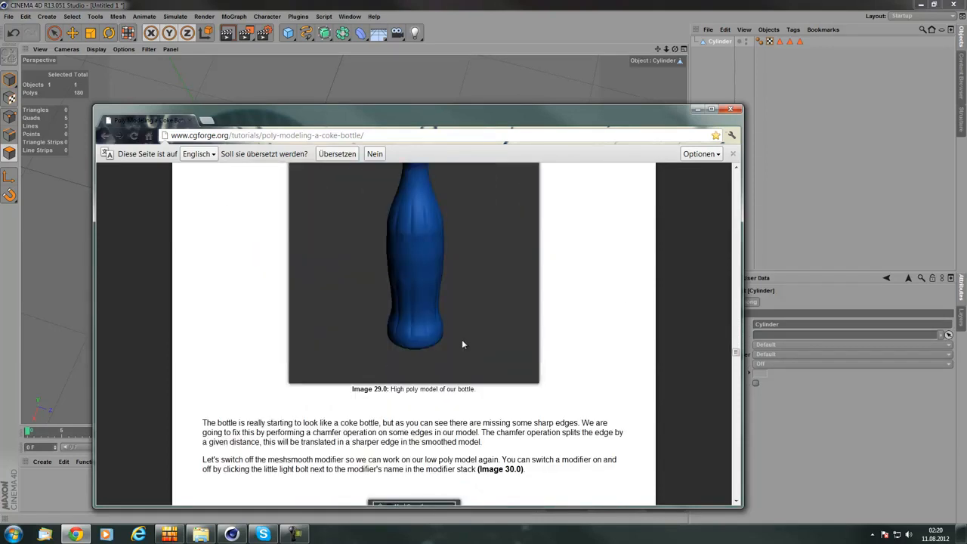
pyautogui.scroll(4, 400, 287)
pyautogui.scroll(-9, 413, 314)
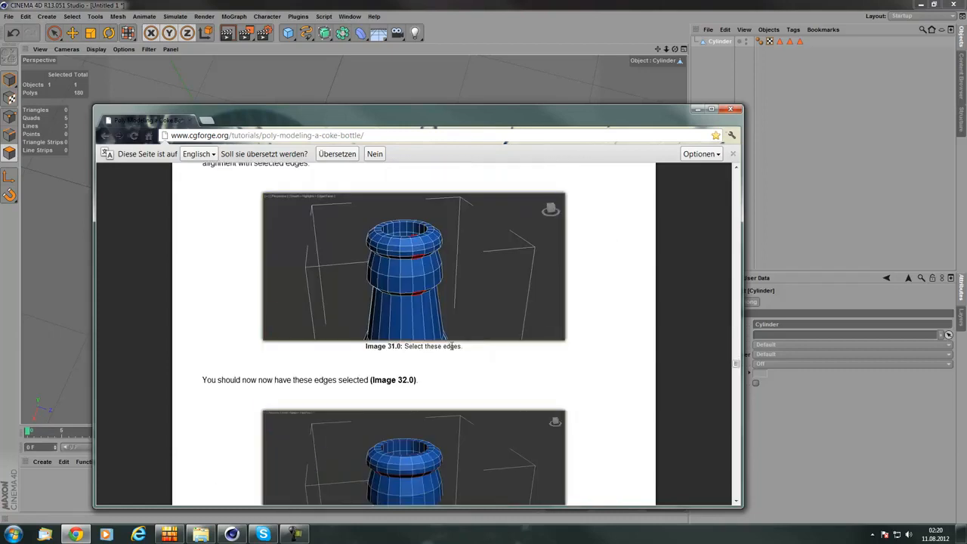
pyautogui.scroll(-3, 416, 275)
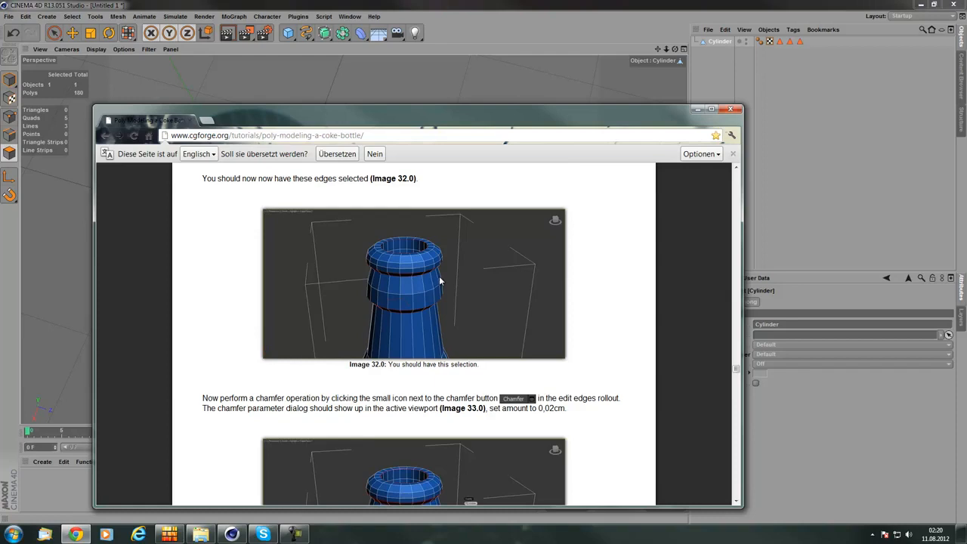
pyautogui.scroll(-3, 445, 264)
pyautogui.scroll(4, 397, 249)
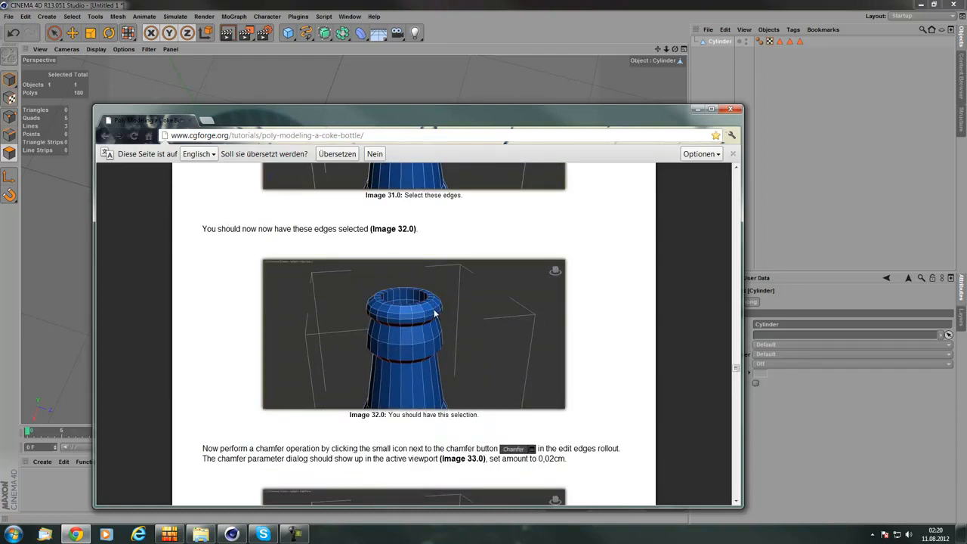
pyautogui.scroll(-1, 443, 324)
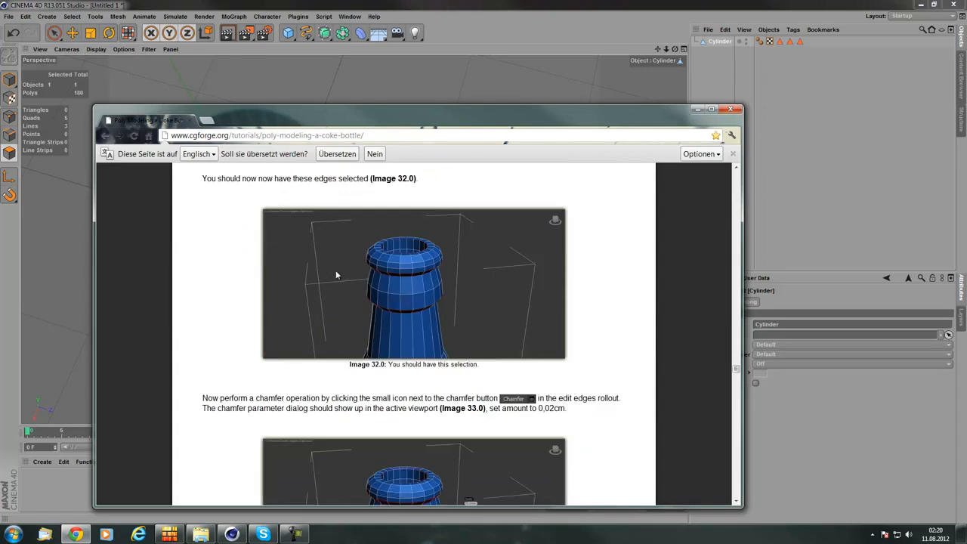
pyautogui.scroll(-2, 386, 278)
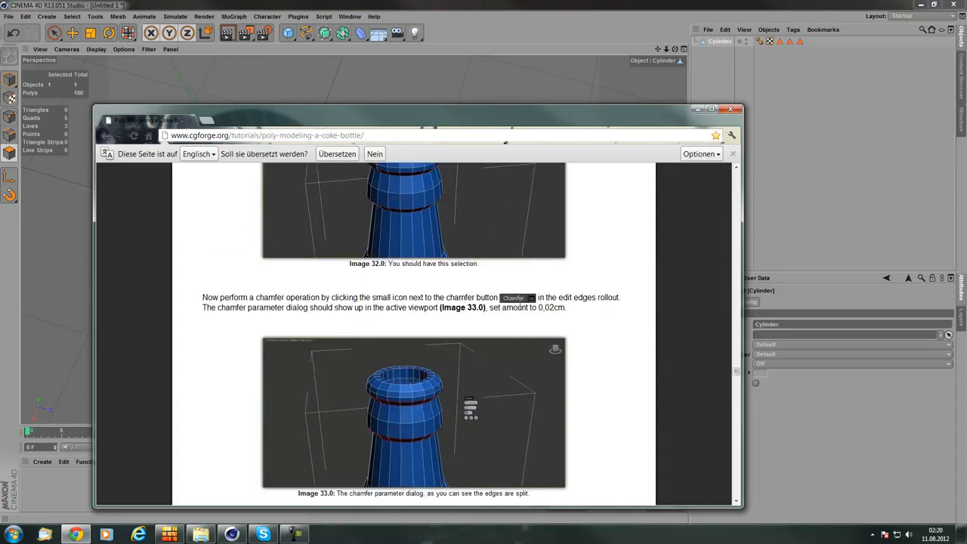
pyautogui.scroll(-2, 436, 298)
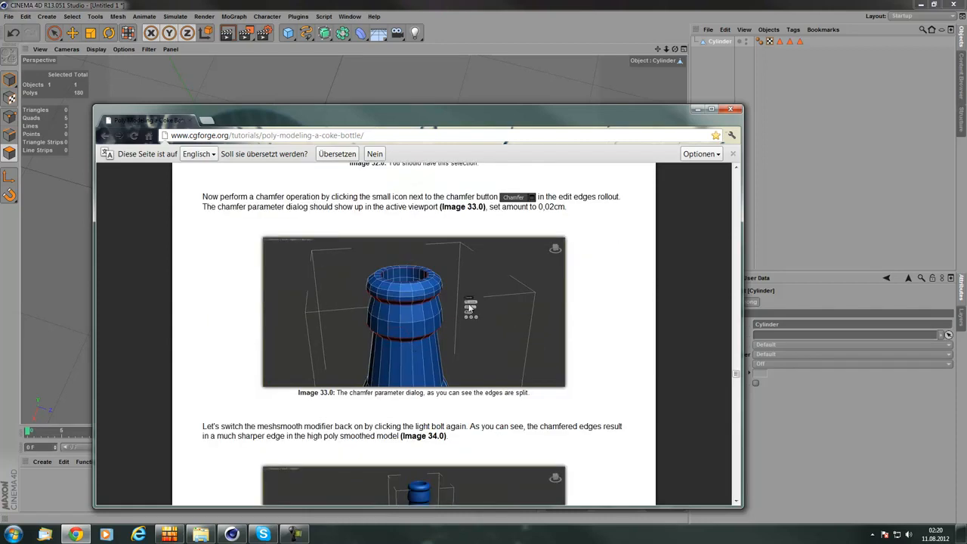
pyautogui.rightClick(596, 270)
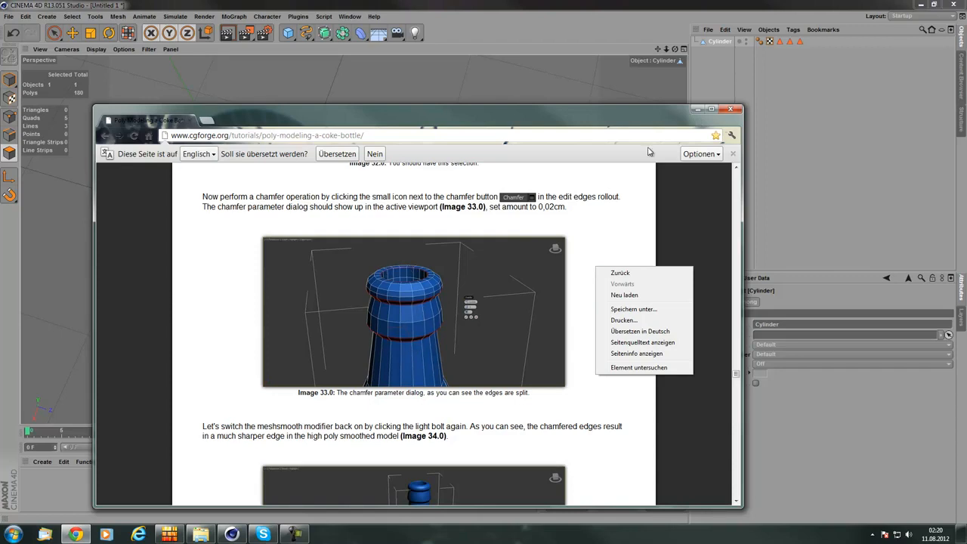
# Switch to Cinema 4D and loop-select the polygons around the cylinder's outer wall
pyautogui.click(696, 111)
pyautogui.click(71, 16)
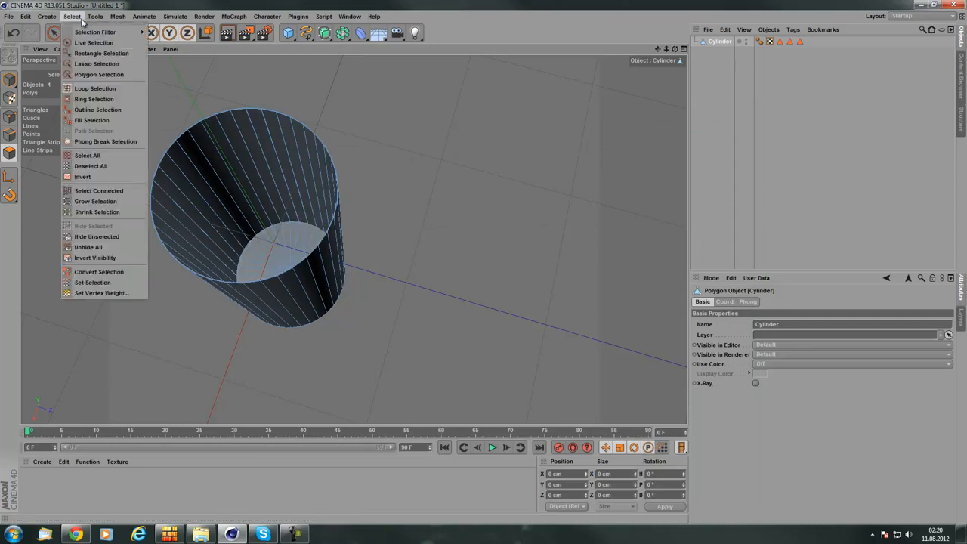
pyautogui.click(94, 89)
pyautogui.keyDown('alt'); pyautogui.moveTo(255, 251); pyautogui.dragTo(287, 190); pyautogui.keyUp('alt')
pyautogui.click(288, 187)
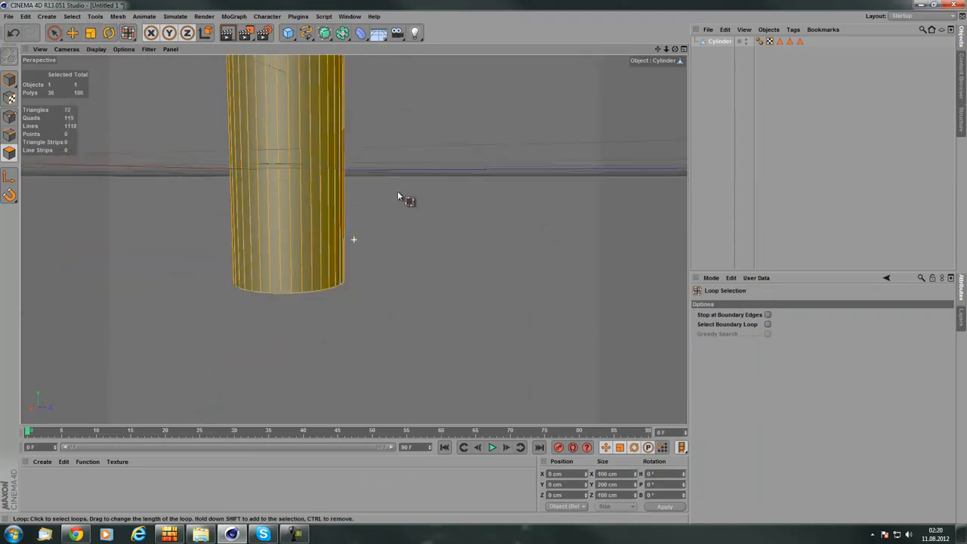
# Apply Extrude Inner to the selected outer wall polygons with an offset of 1 cm
pyautogui.rightClick(427, 156)
pyautogui.click(427, 155)
pyautogui.rightClick(432, 188)
pyautogui.click(487, 302)
pyautogui.moveTo(439, 201); pyautogui.dragTo(485, 264)
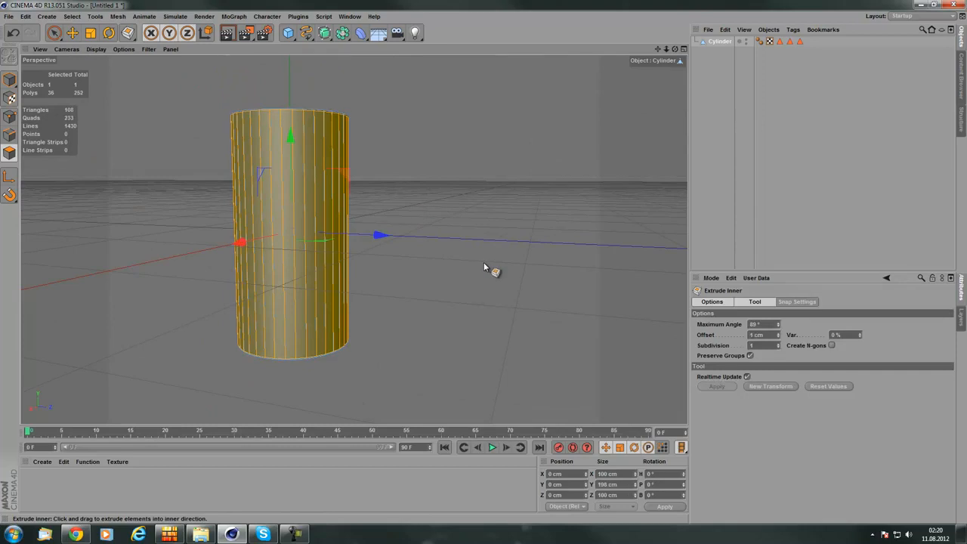
pyautogui.scroll(3, 379, 130)
pyautogui.keyDown('alt'); pyautogui.moveTo(287, 115); pyautogui.dragTo(295, 158, button='middle'); pyautogui.keyUp('alt')
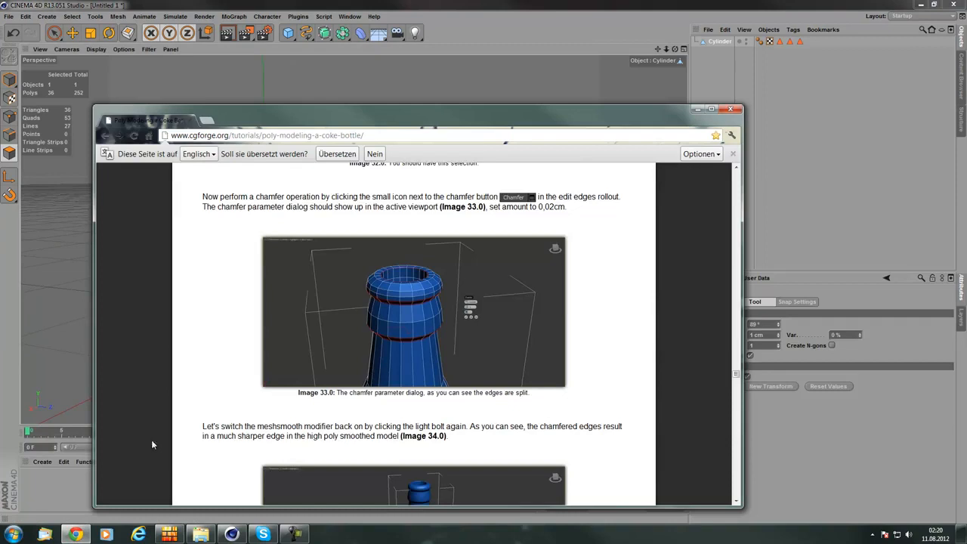
# Switch to Chrome and examine the tutorial's instructions for selecting polygon rings near the label and cutting them with the slice plane
pyautogui.click(76, 534)
pyautogui.scroll(-5, 581, 314)
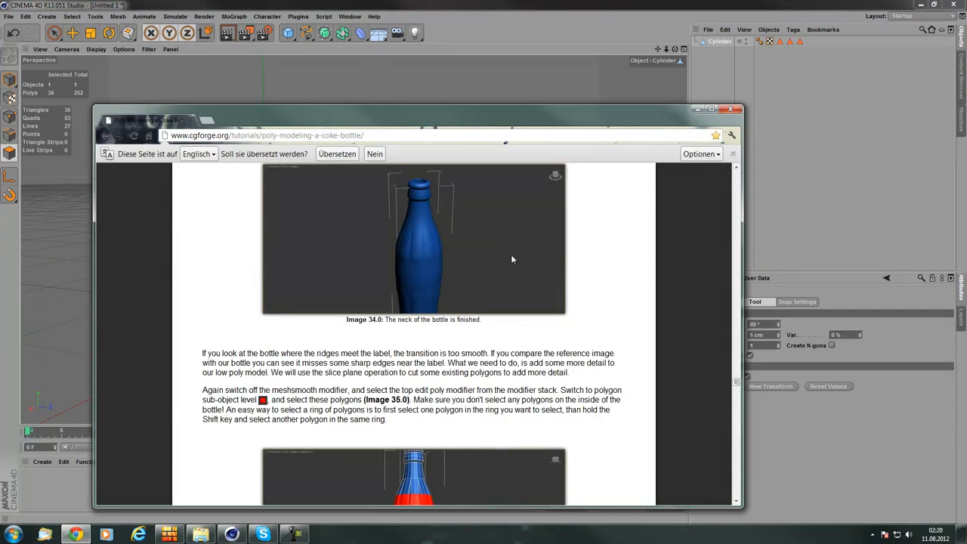
pyautogui.scroll(-3, 464, 288)
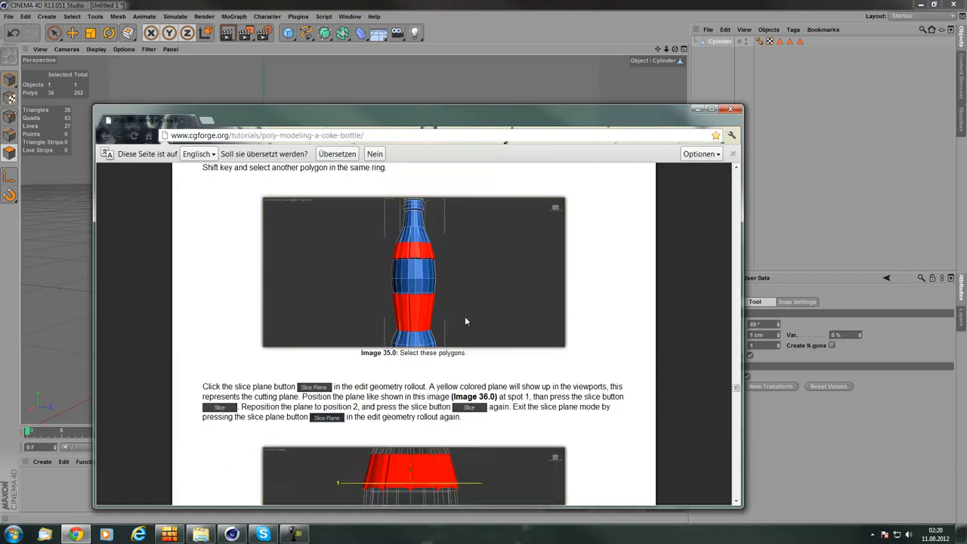
pyautogui.scroll(-2, 428, 300)
pyautogui.scroll(-1, 434, 334)
pyautogui.scroll(1, 418, 337)
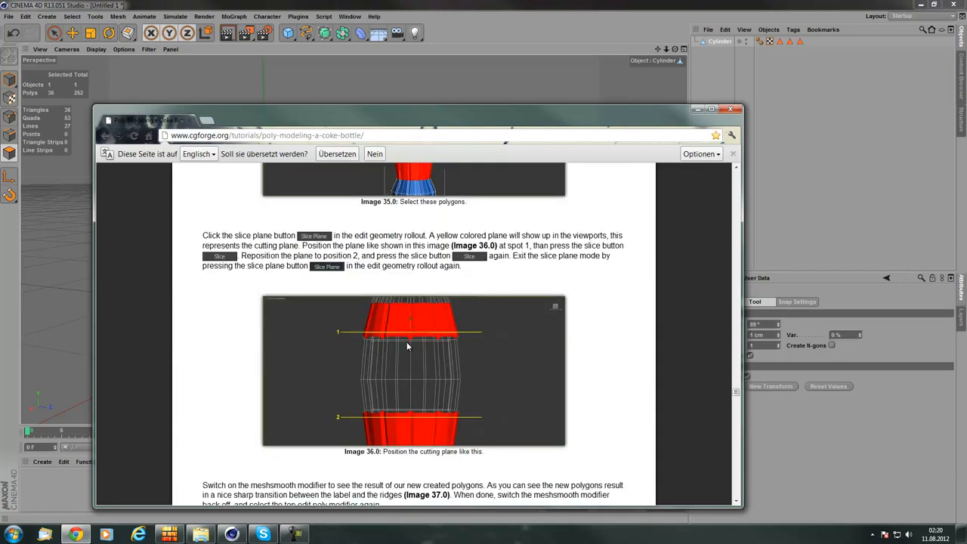
pyautogui.scroll(-2, 406, 344)
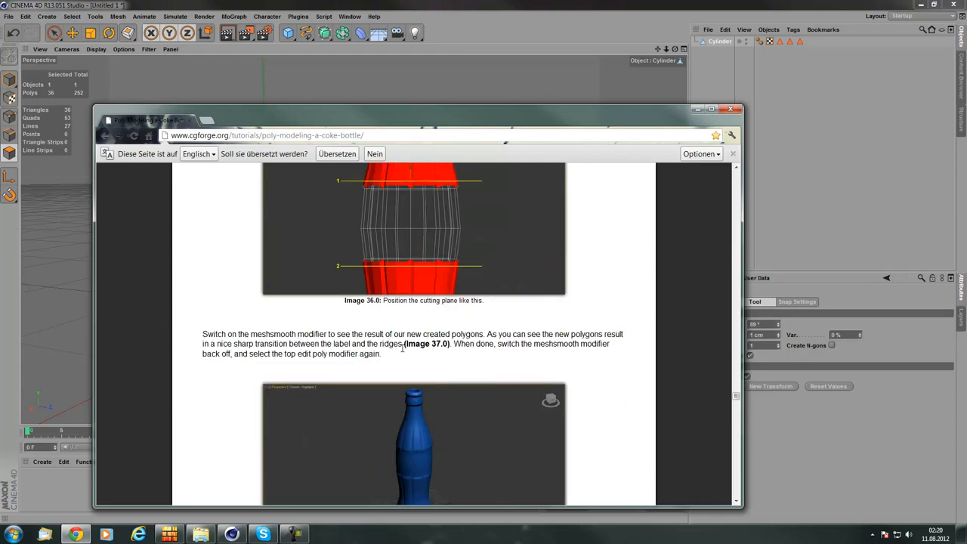
pyautogui.scroll(2, 406, 338)
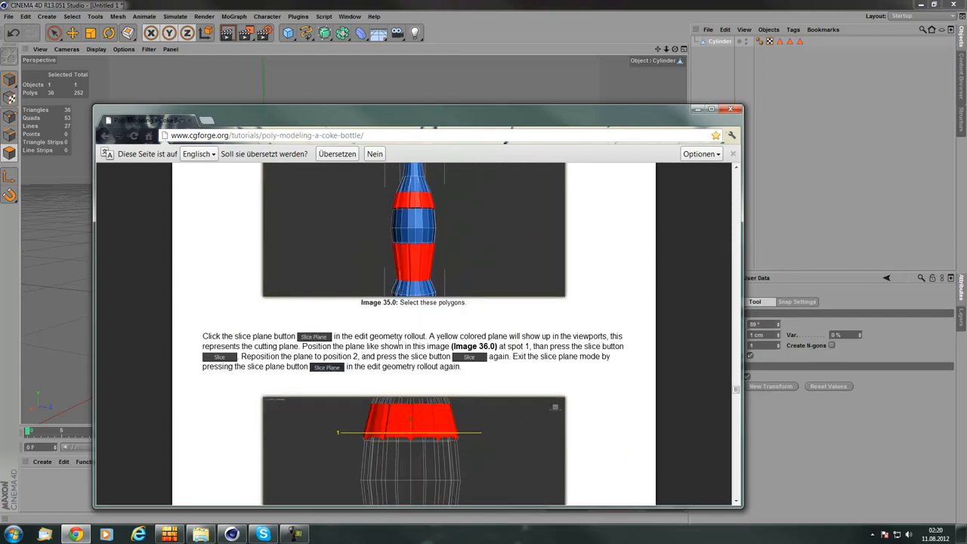
pyautogui.scroll(3, 385, 341)
pyautogui.scroll(-3, 384, 346)
pyautogui.scroll(3, 380, 336)
pyautogui.moveTo(212, 288); pyautogui.dragTo(269, 289)
pyautogui.click(429, 298)
pyautogui.moveTo(219, 250); pyautogui.dragTo(337, 251)
pyautogui.click(233, 255)
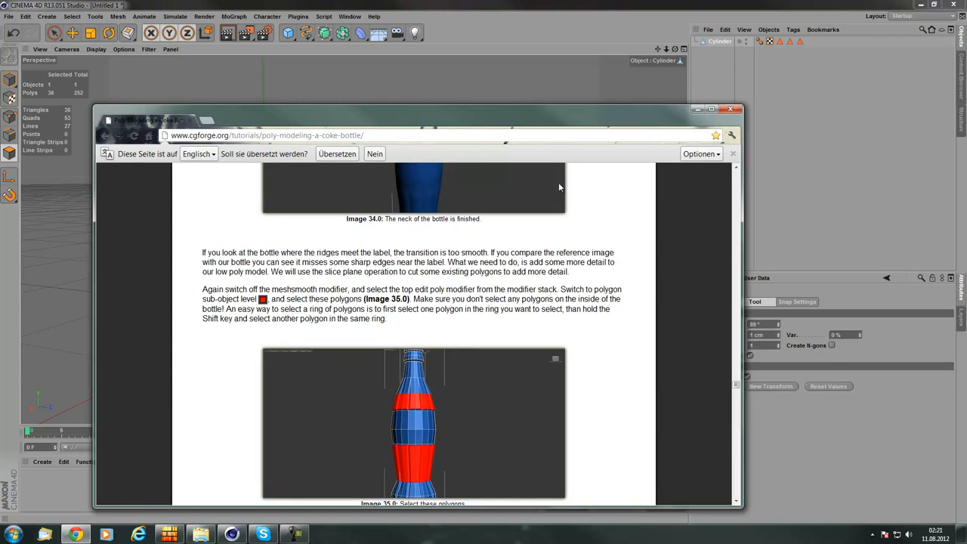
# Return to Cinema 4D and activate the Knife tool in Loop mode for the selected wall polygons
pyautogui.click(697, 109)
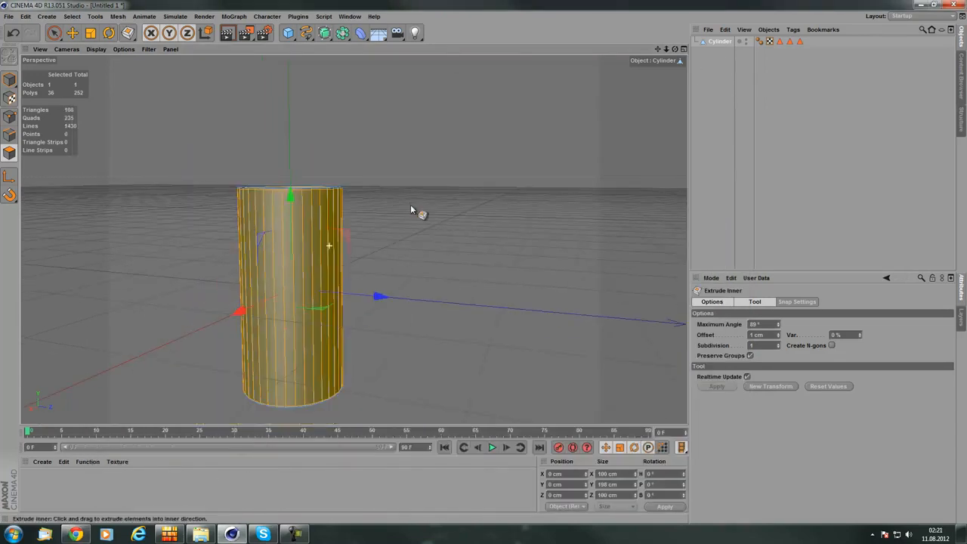
pyautogui.click(76, 534)
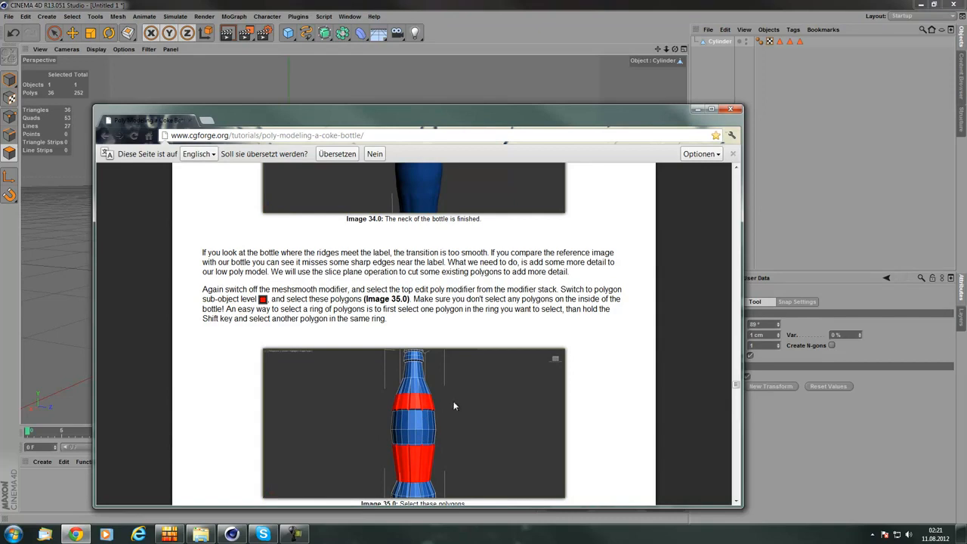
pyautogui.click(699, 109)
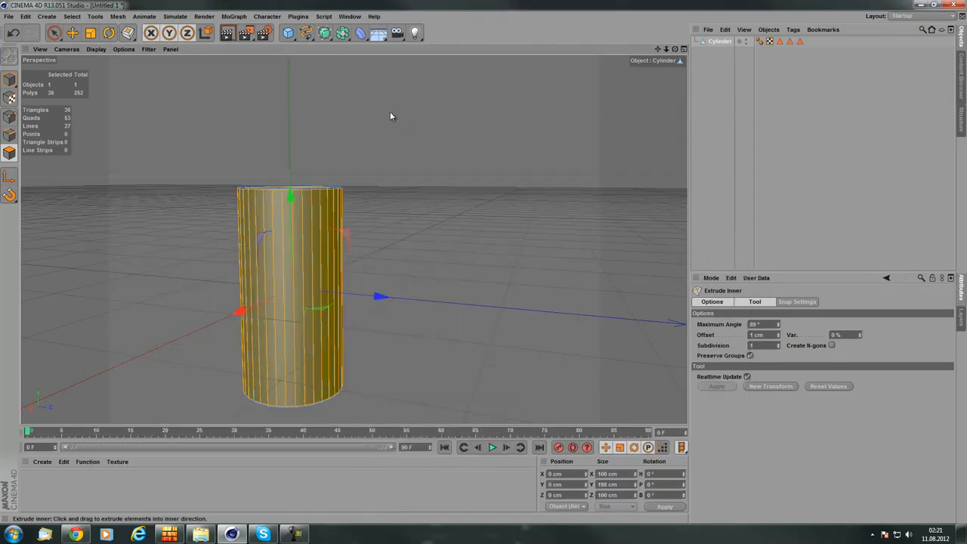
pyautogui.rightClick(391, 107)
pyautogui.click(414, 213)
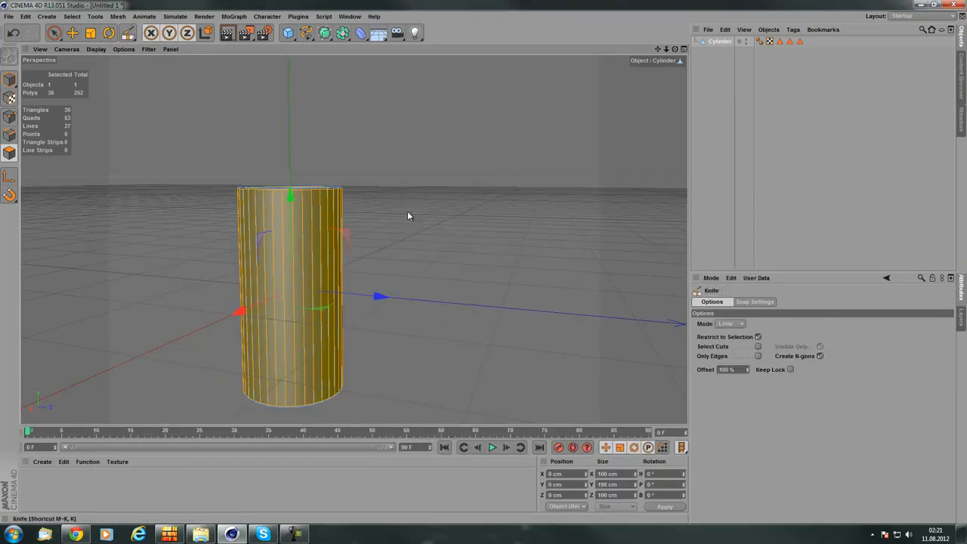
pyautogui.click(725, 324)
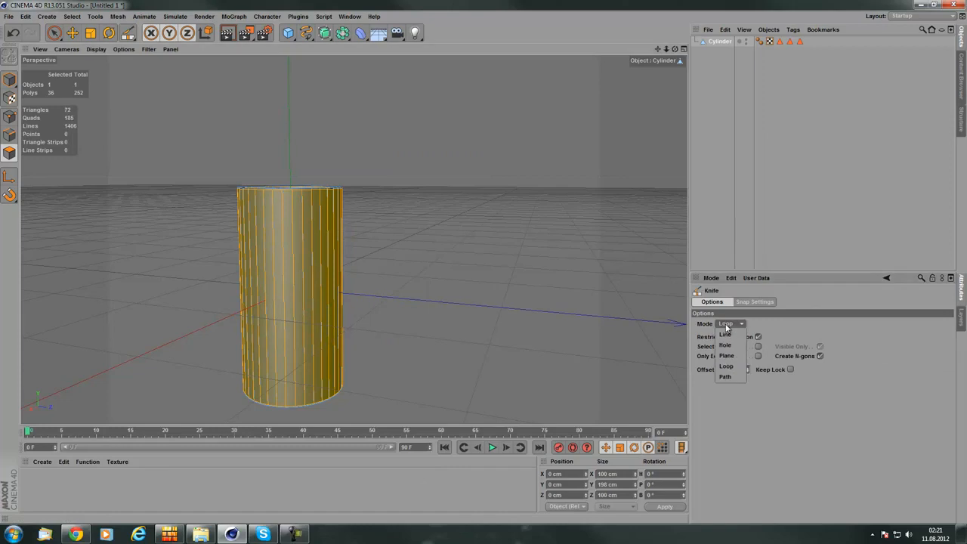
pyautogui.click(726, 366)
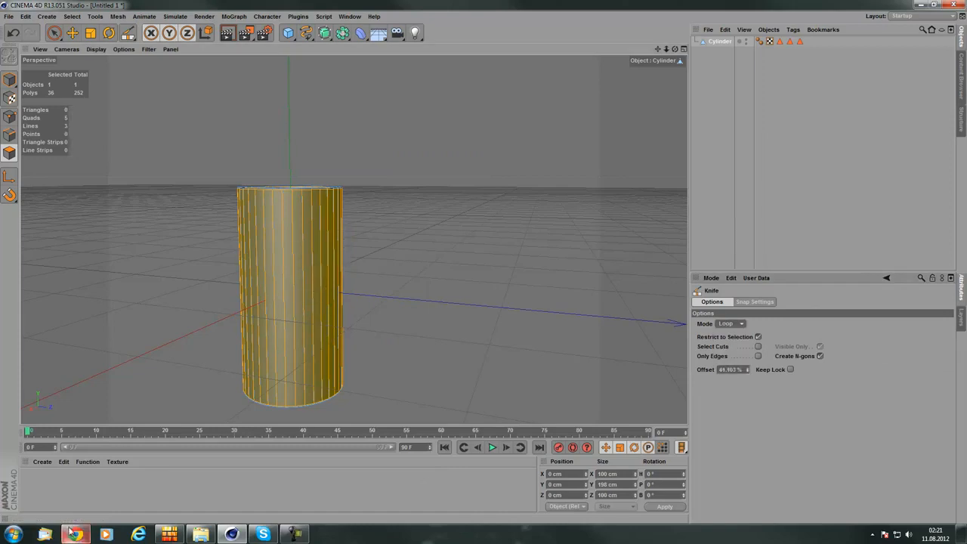
# Check the tutorial's cutting-plane positions in Chrome, then return to Cinema 4D and cut two horizontal loops around the cylinder's wall
pyautogui.click(75, 533)
pyautogui.scroll(-1, 392, 390)
pyautogui.scroll(1, 402, 384)
pyautogui.scroll(-4, 443, 373)
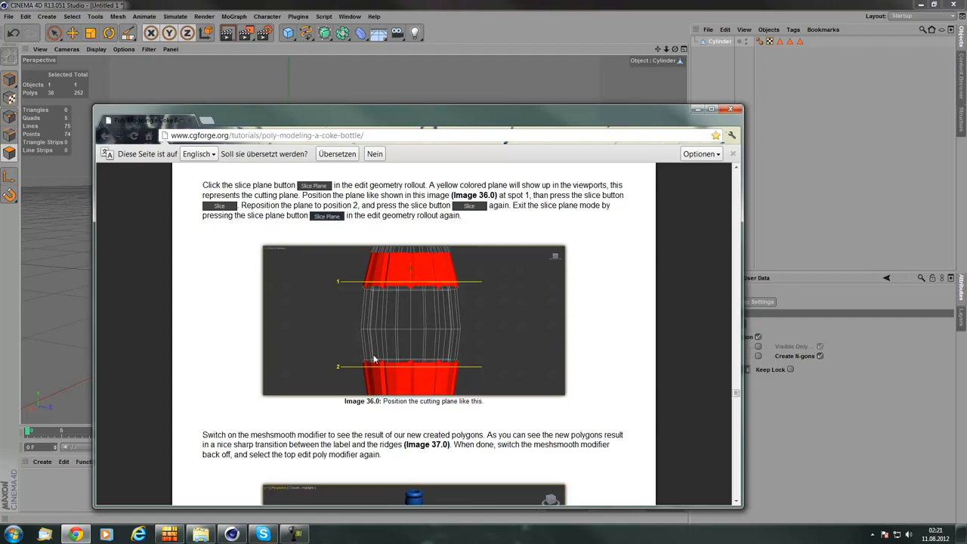
pyautogui.click(697, 108)
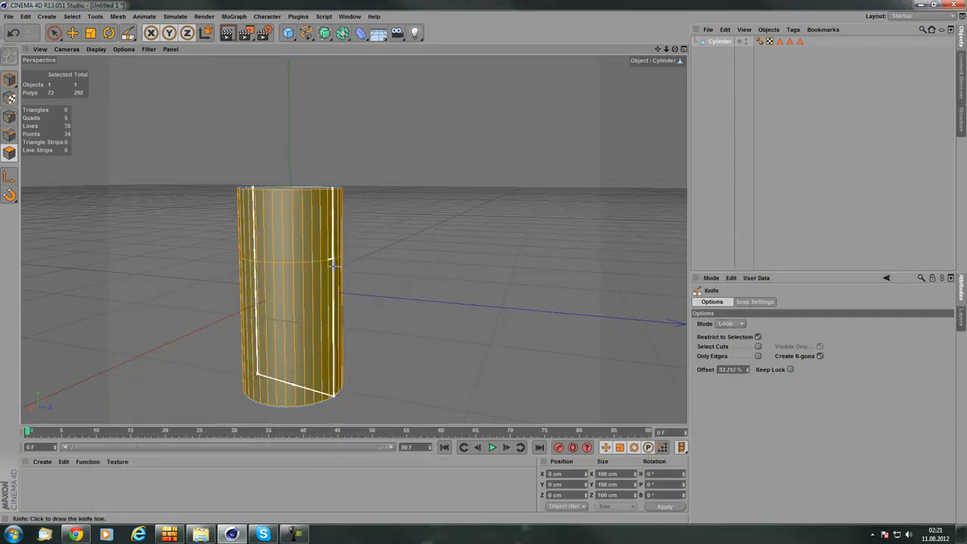
pyautogui.click(340, 338)
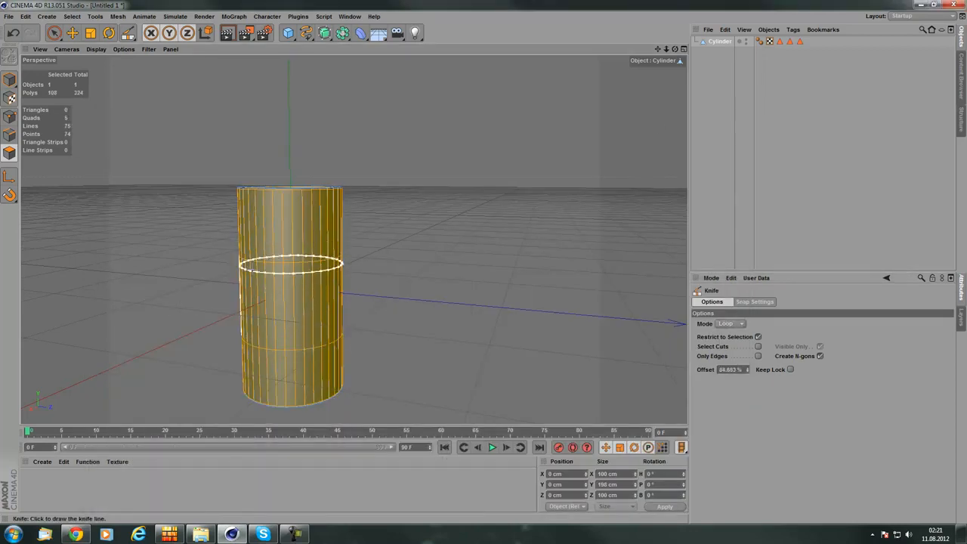
# Switch to Chrome and examine the tutorial's instructions for beveling a dent into the bottle's inner and outer bottom polygons
pyautogui.click(75, 534)
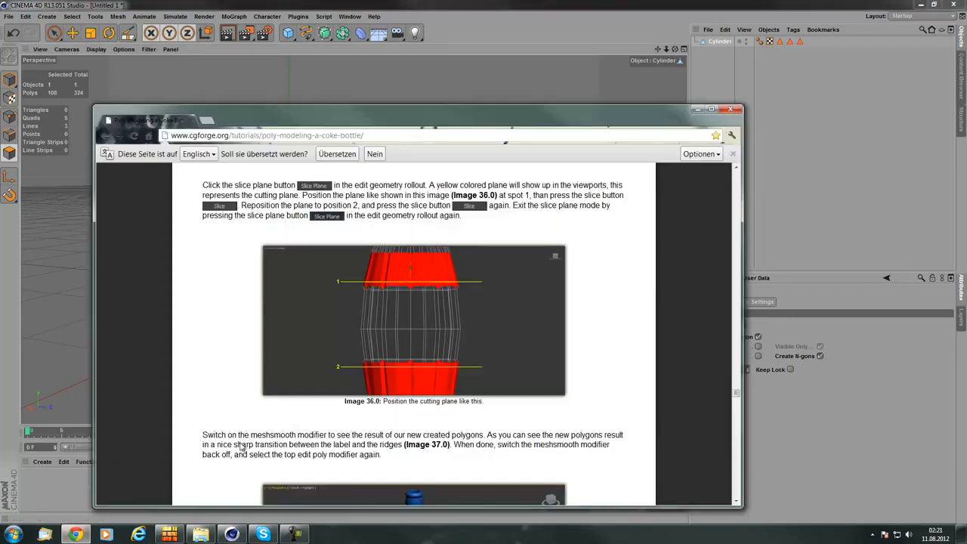
pyautogui.scroll(-1, 617, 273)
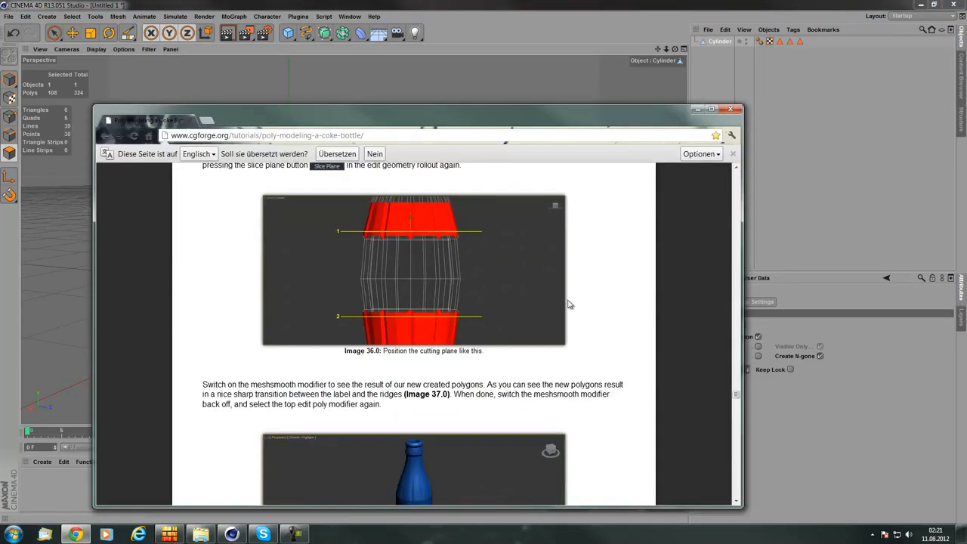
pyautogui.scroll(-1, 528, 294)
pyautogui.scroll(-3, 529, 302)
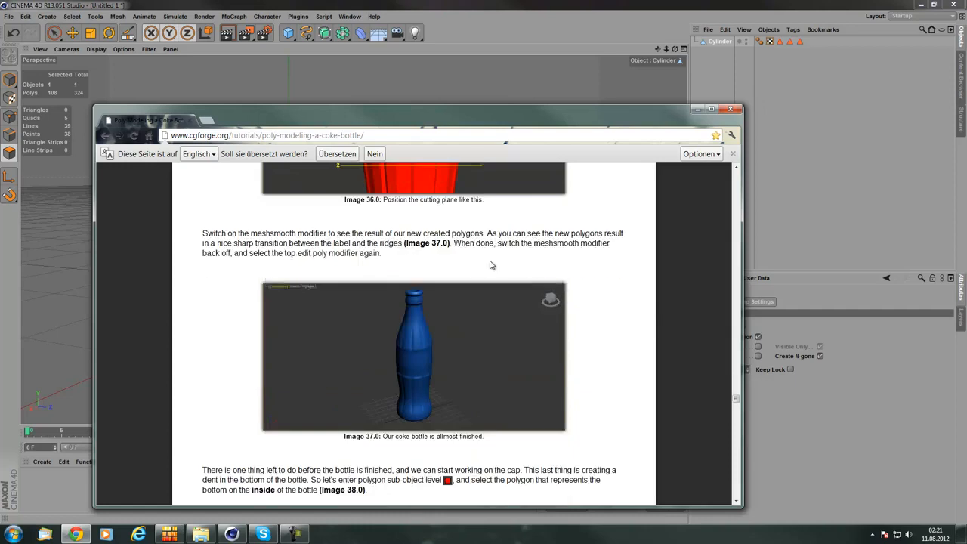
pyautogui.scroll(-4, 436, 339)
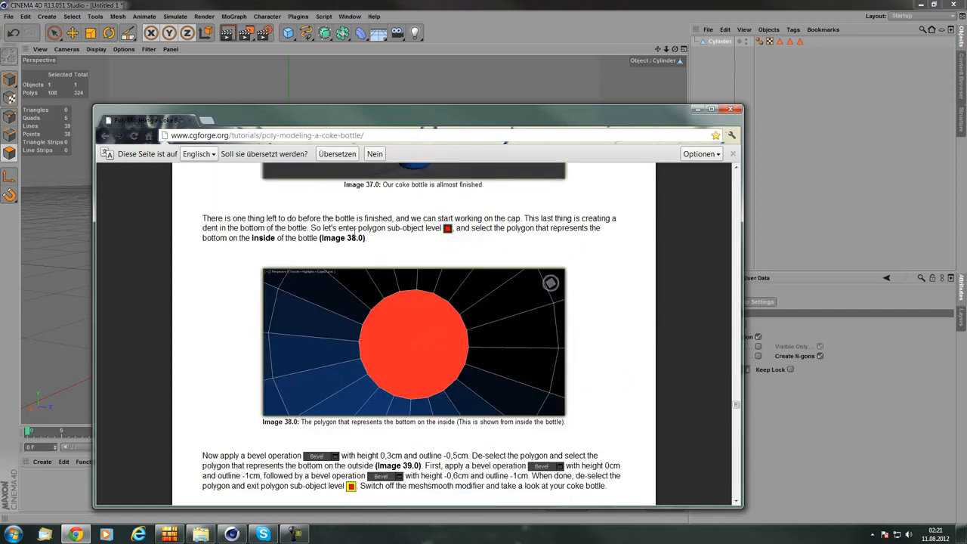
pyautogui.scroll(-5, 419, 232)
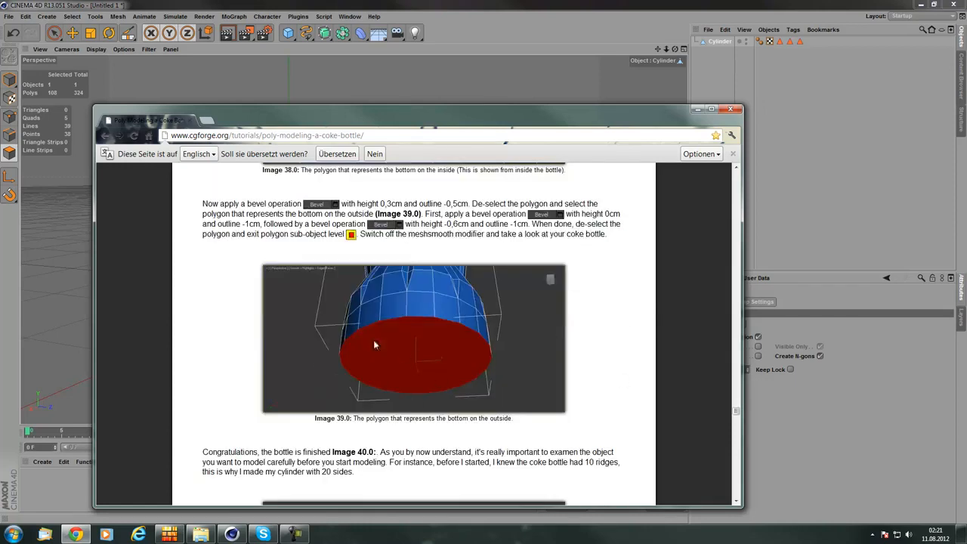
pyautogui.scroll(-10, 422, 347)
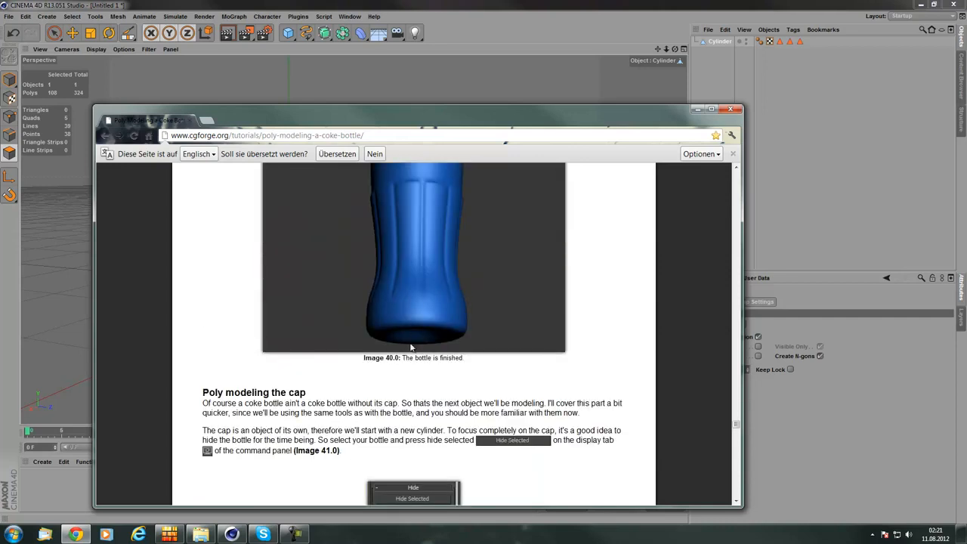
# Examine the tutorial's section on modeling the bottle cap from a new cylinder with repeated bevels
pyautogui.scroll(-3, 465, 312)
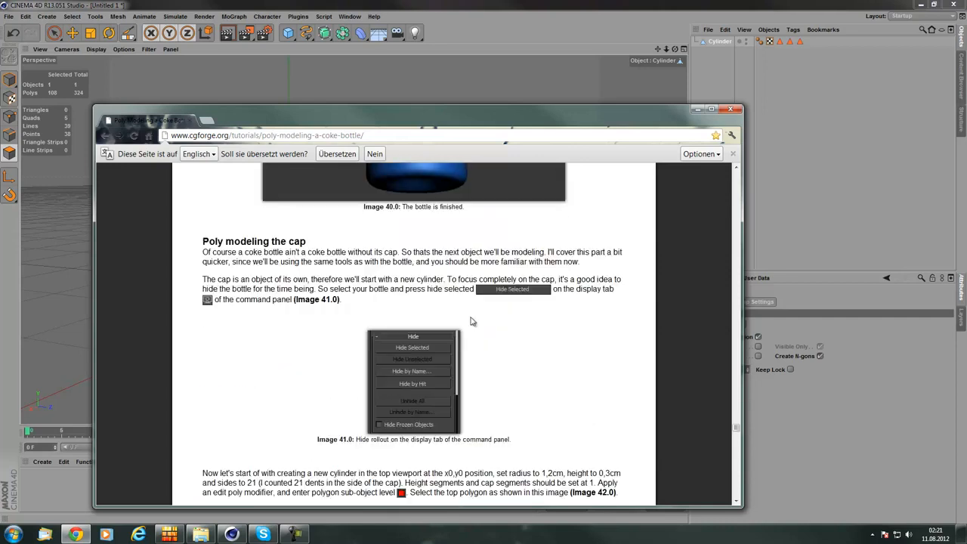
pyautogui.scroll(-8, 457, 302)
pyautogui.scroll(5, 470, 351)
pyautogui.scroll(-4, 476, 370)
pyautogui.scroll(-3, 432, 315)
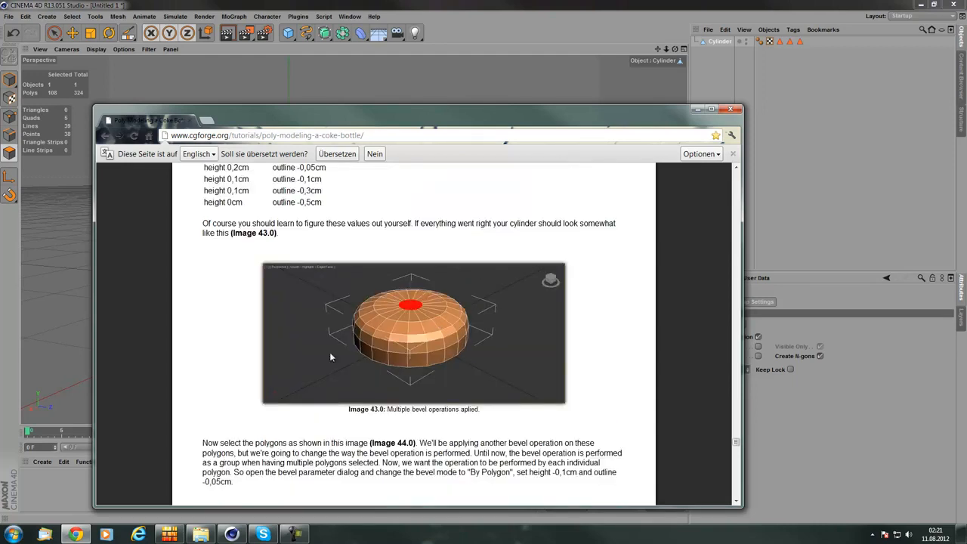
# Recheck the tutorial's setup for the bottle cap's cylinder, then return to Cinema 4D and look over the available polygon modeling commands
pyautogui.scroll(5, 500, 300)
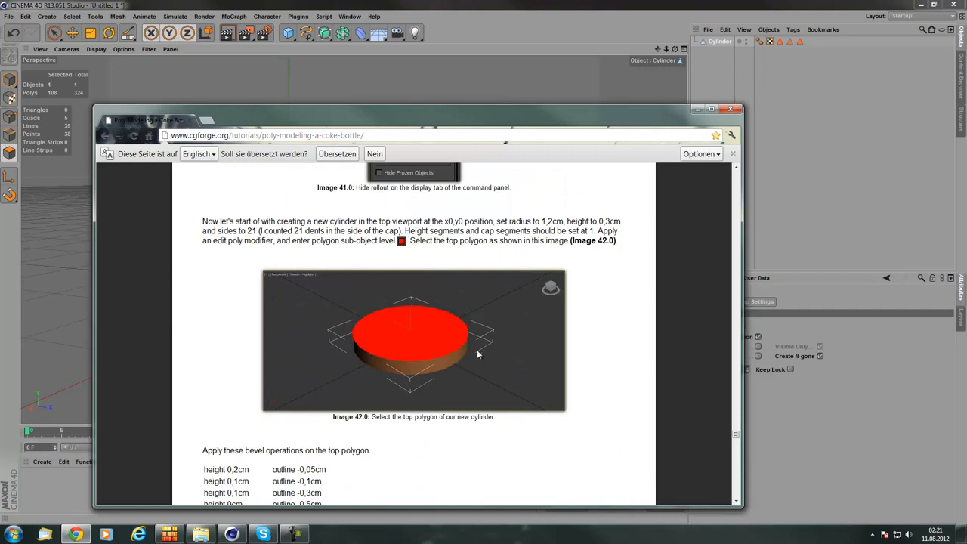
pyautogui.click(697, 108)
pyautogui.rightClick(500, 109)
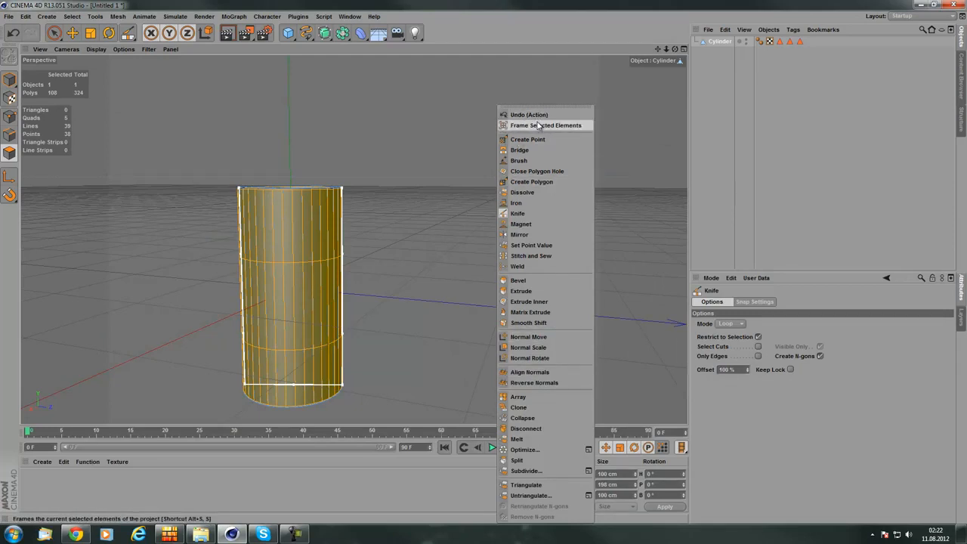
pyautogui.click(328, 5)
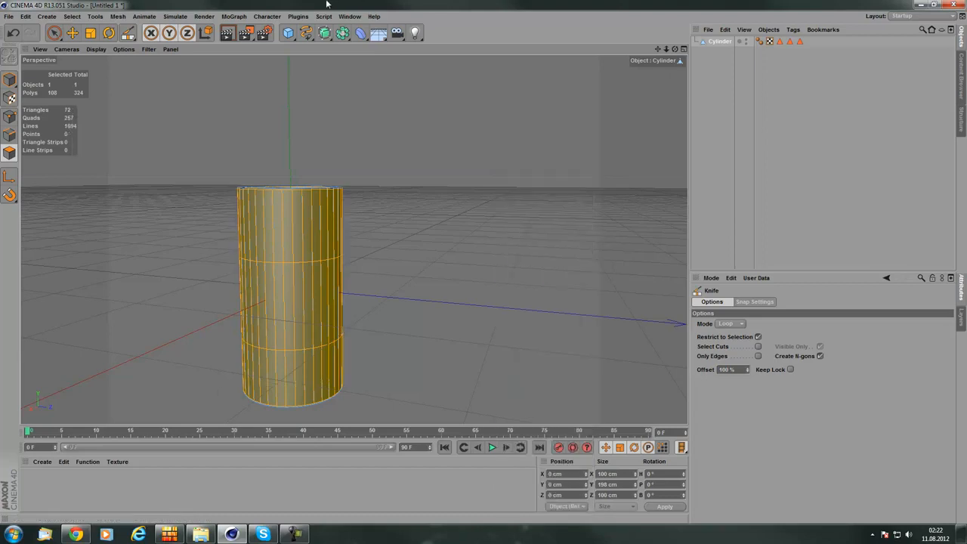
# Switch to Chrome and examine the tutorial's cap bevel values and its remaining cap-modeling instructions through the finished bottle with cap
pyautogui.click(76, 534)
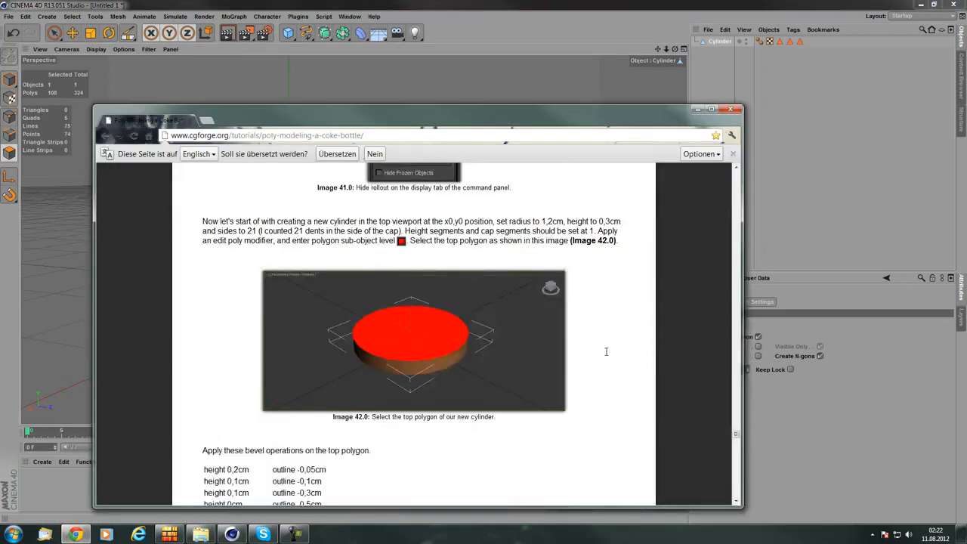
pyautogui.scroll(-3, 539, 378)
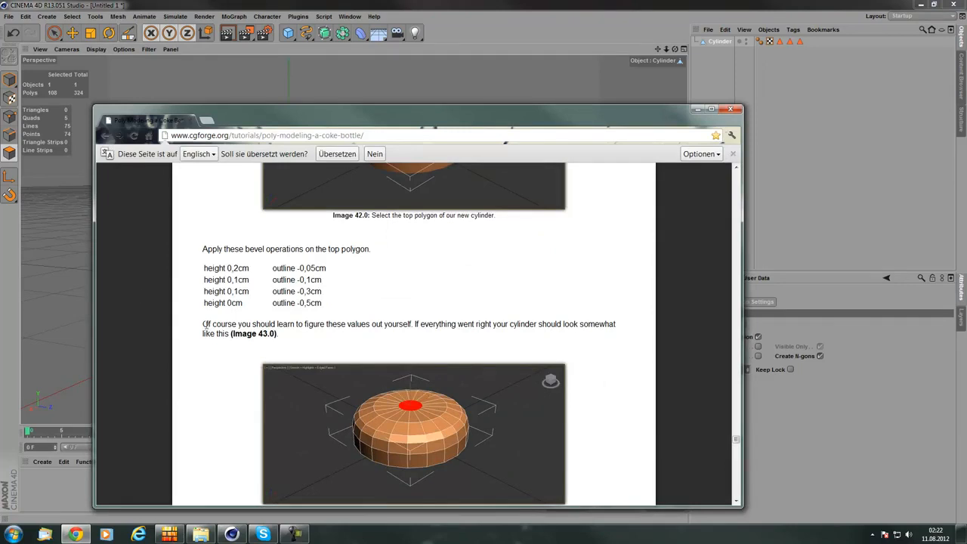
pyautogui.click(316, 273)
pyautogui.moveTo(218, 270); pyautogui.dragTo(374, 271)
pyautogui.click(336, 262)
pyautogui.click(315, 249)
pyautogui.click(292, 278)
pyautogui.moveTo(297, 267); pyautogui.dragTo(365, 266)
pyautogui.click(366, 266)
pyautogui.scroll(-6, 403, 277)
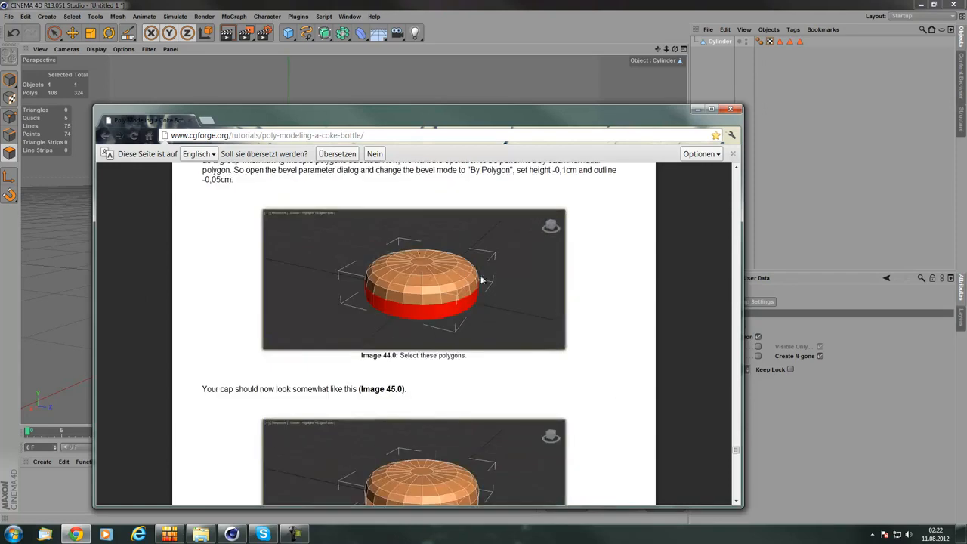
pyautogui.scroll(-12, 406, 245)
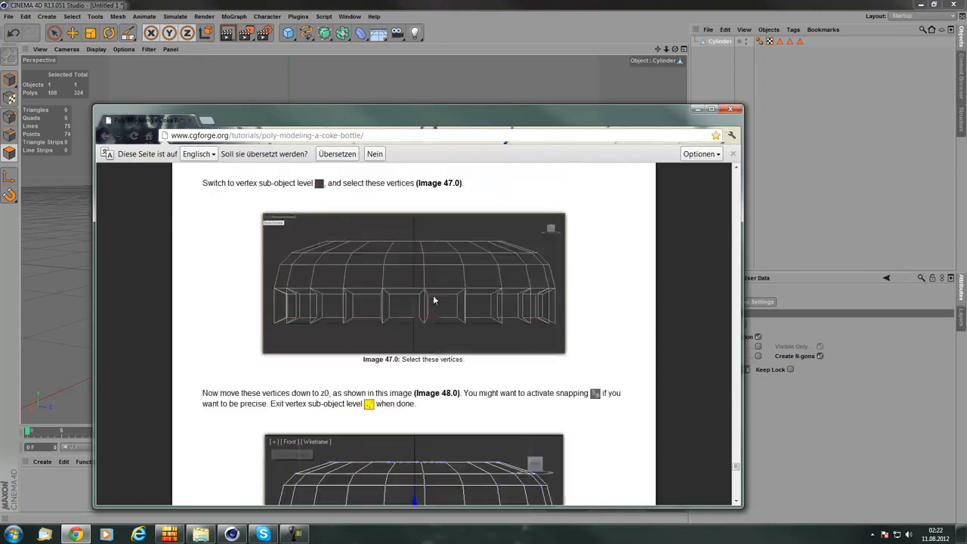
pyautogui.scroll(-10, 428, 316)
pyautogui.scroll(-4, 475, 274)
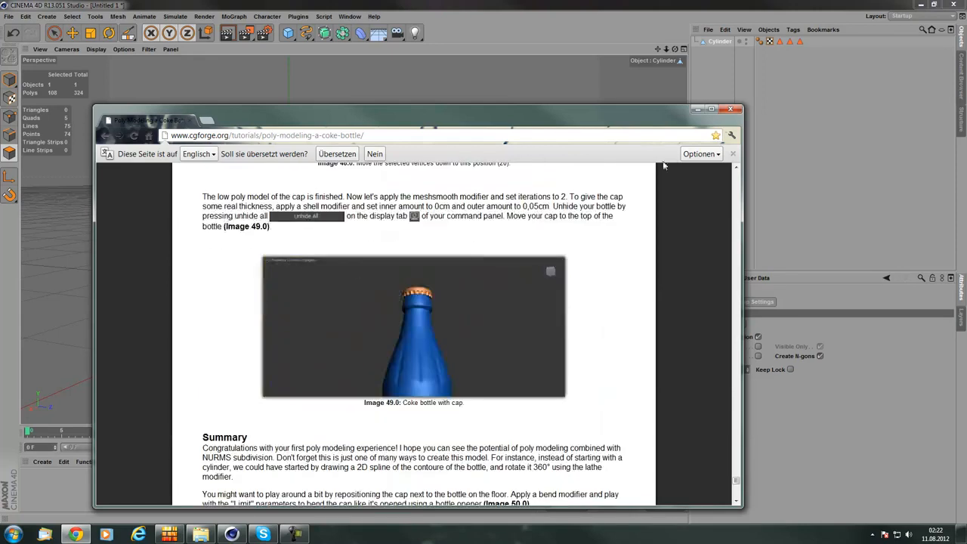
# Return to Cinema 4D and activate the Scale tool, then read the tutorial's Summary section in Chrome
pyautogui.click(696, 110)
pyautogui.click(91, 32)
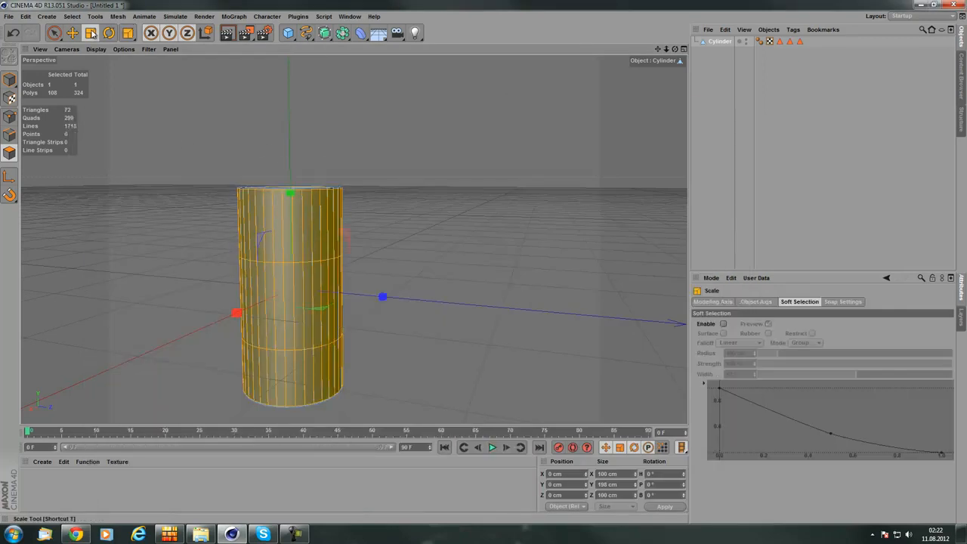
pyautogui.click(75, 534)
pyautogui.click(162, 419)
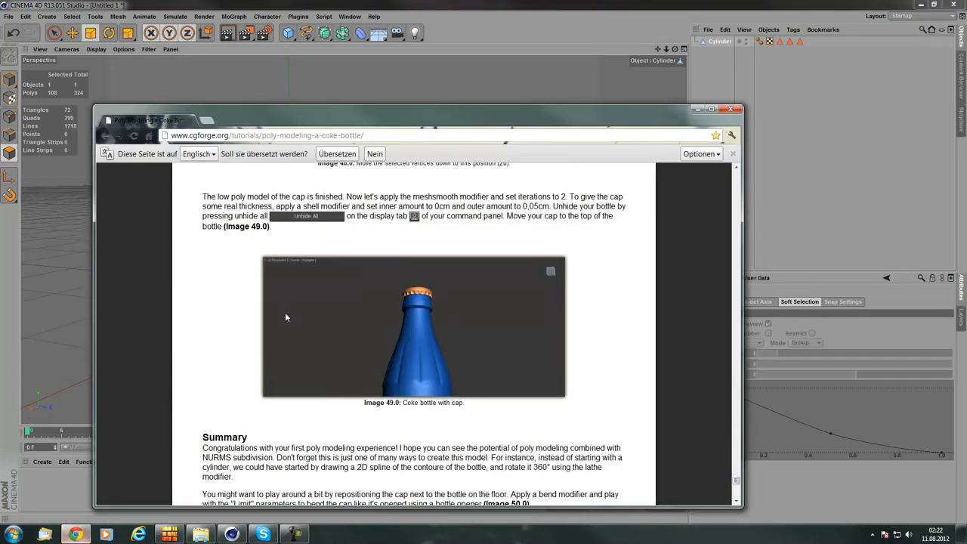
pyautogui.scroll(-5, 442, 322)
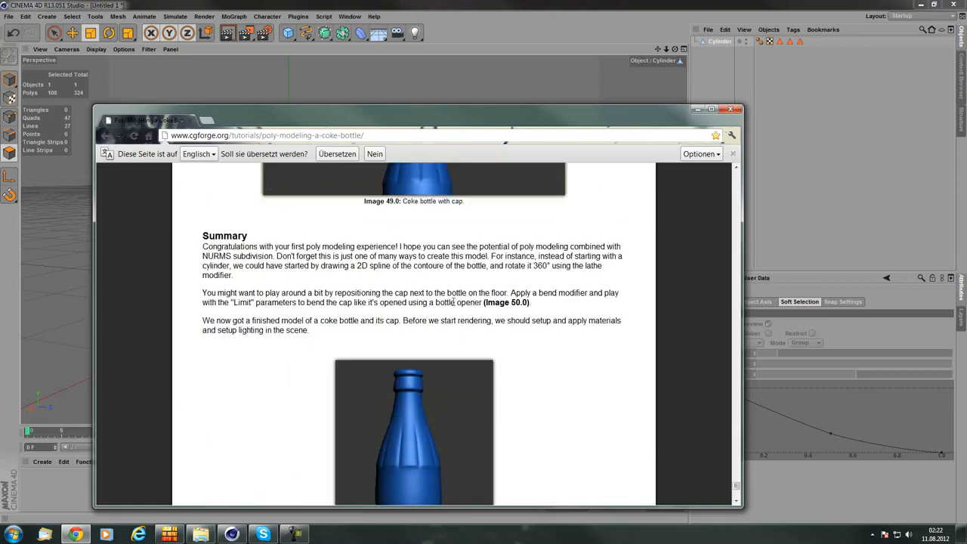
pyautogui.scroll(3, 484, 317)
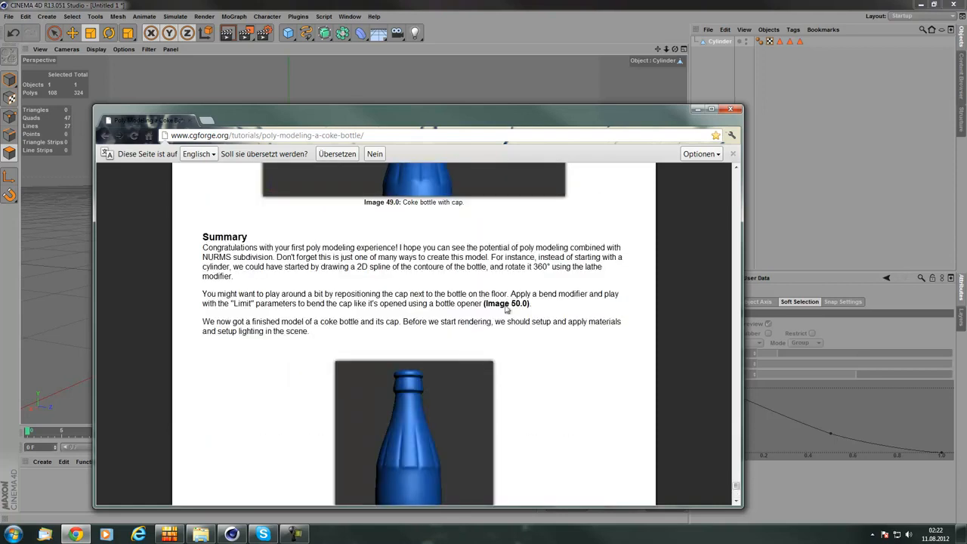
# Return to Cinema 4D and clear the selection of the cylinder's wall polygons
pyautogui.click(695, 111)
pyautogui.scroll(-3, 459, 213)
pyautogui.click(488, 179)
# Examine the cylinder's wall and its loop cuts from several angles and distances
pyautogui.scroll(3, 360, 223)
pyautogui.scroll(-3, 360, 222)
pyautogui.keyDown('alt'); pyautogui.moveTo(125, 395); pyautogui.dragTo(368, 302); pyautogui.keyUp('alt')
pyautogui.scroll(3, 280, 237)
pyautogui.scroll(1, 465, 274)
pyautogui.keyDown('alt'); pyautogui.moveTo(512, 310); pyautogui.dragTo(329, 237); pyautogui.keyUp('alt')
pyautogui.scroll(-3, 329, 238)
pyautogui.keyDown('alt'); pyautogui.moveTo(260, 320); pyautogui.dragTo(345, 288); pyautogui.keyUp('alt')
pyautogui.keyDown('alt'); pyautogui.moveTo(346, 287); pyautogui.dragTo(443, 293, button='right'); pyautogui.keyUp('alt')
pyautogui.keyDown('alt'); pyautogui.moveTo(443, 293); pyautogui.dragTo(350, 242); pyautogui.keyUp('alt')
pyautogui.keyDown('alt'); pyautogui.moveTo(349, 241); pyautogui.dragTo(259, 263, button='right'); pyautogui.keyUp('alt')
pyautogui.keyDown('alt'); pyautogui.moveTo(260, 266); pyautogui.dragTo(349, 280); pyautogui.keyUp('alt')
pyautogui.keyDown('alt'); pyautogui.moveTo(348, 280); pyautogui.dragTo(354, 237, button='right'); pyautogui.keyUp('alt')
pyautogui.keyDown('alt'); pyautogui.moveTo(355, 237); pyautogui.dragTo(341, 263); pyautogui.keyUp('alt')
pyautogui.keyDown('alt'); pyautogui.moveTo(340, 264); pyautogui.dragTo(463, 285, button='right'); pyautogui.keyUp('alt')
pyautogui.keyDown('alt'); pyautogui.moveTo(463, 285); pyautogui.dragTo(409, 271); pyautogui.keyUp('alt')
pyautogui.keyDown('alt'); pyautogui.moveTo(410, 272); pyautogui.dragTo(376, 272, button='right'); pyautogui.keyUp('alt')
pyautogui.keyDown('alt'); pyautogui.moveTo(375, 272); pyautogui.dragTo(384, 325); pyautogui.keyUp('alt')
# Select the band of polygons between the two horizontal cuts on the outer wall with Loop Selection
pyautogui.click(71, 16)
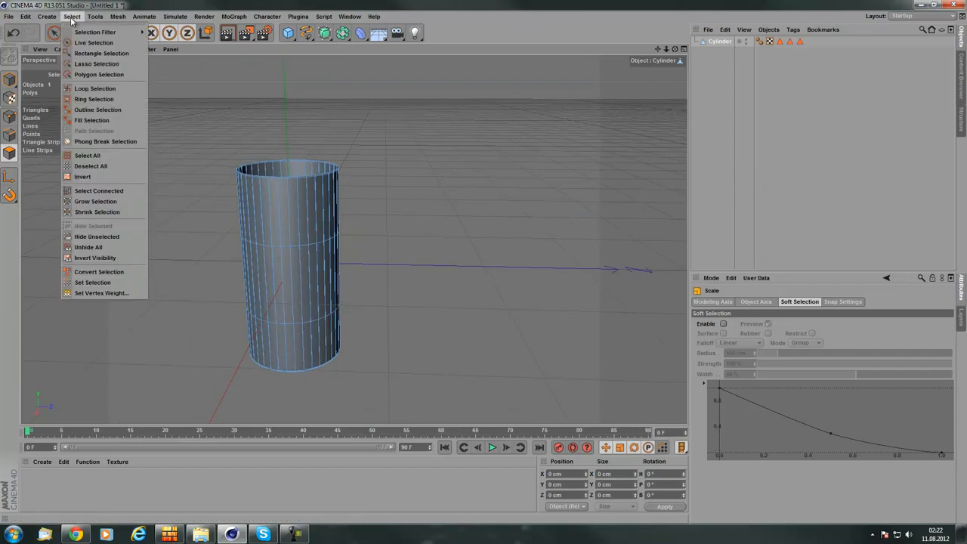
pyautogui.click(87, 88)
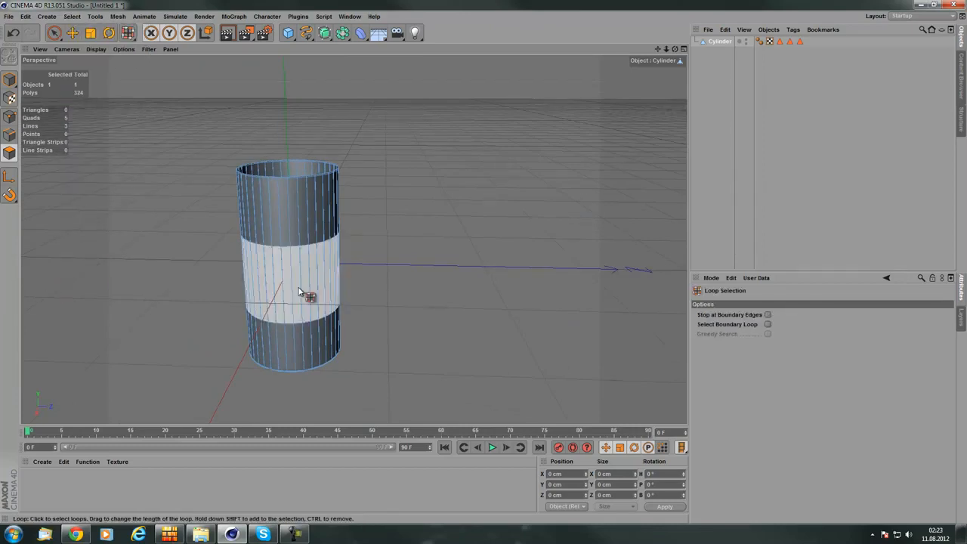
pyautogui.scroll(3, 322, 194)
pyautogui.scroll(3, 321, 236)
pyautogui.scroll(-4, 257, 189)
pyautogui.keyDown('alt'); pyautogui.moveTo(279, 346); pyautogui.dragTo(278, 325); pyautogui.keyUp('alt')
pyautogui.scroll(3, 274, 246)
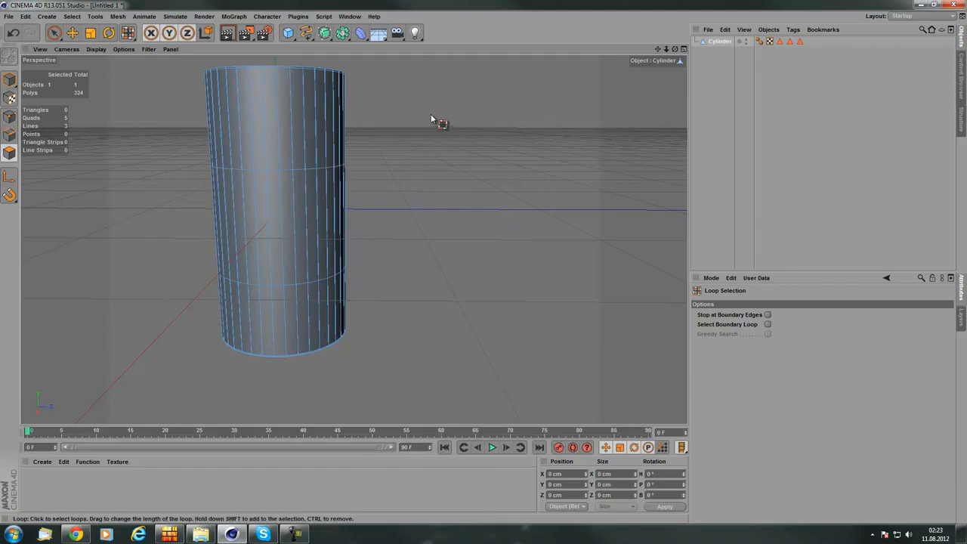
pyautogui.click(283, 224)
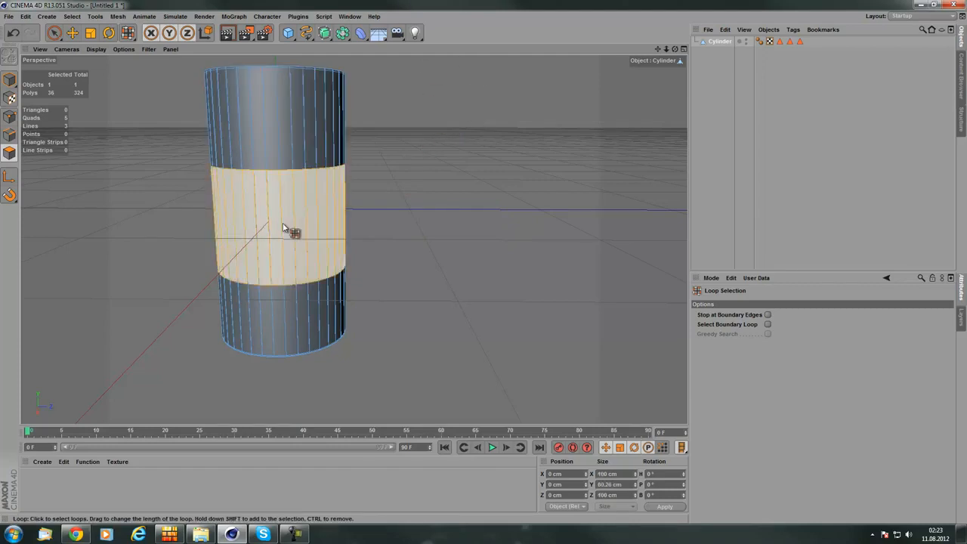
# Store the selected middle band of polygons as a polygon selection tag on the cylinder
pyautogui.keyDown('alt'); pyautogui.moveTo(278, 220); pyautogui.dragTo(323, 266, button='middle'); pyautogui.keyUp('alt')
pyautogui.moveTo(319, 268)
pyautogui.keyDown('alt'); pyautogui.mouseDown()
pyautogui.moveTo(361, 282)
pyautogui.moveTo(321, 276)
pyautogui.moveTo(384, 255)
pyautogui.moveTo(367, 277)
pyautogui.moveTo(334, 255)
pyautogui.moveTo(363, 290)
pyautogui.moveTo(459, 222)
pyautogui.moveTo(344, 286)
pyautogui.moveTo(388, 259)
pyautogui.moveTo(319, 254)
pyautogui.mouseUp(); pyautogui.keyUp('alt')
pyautogui.click(72, 16)
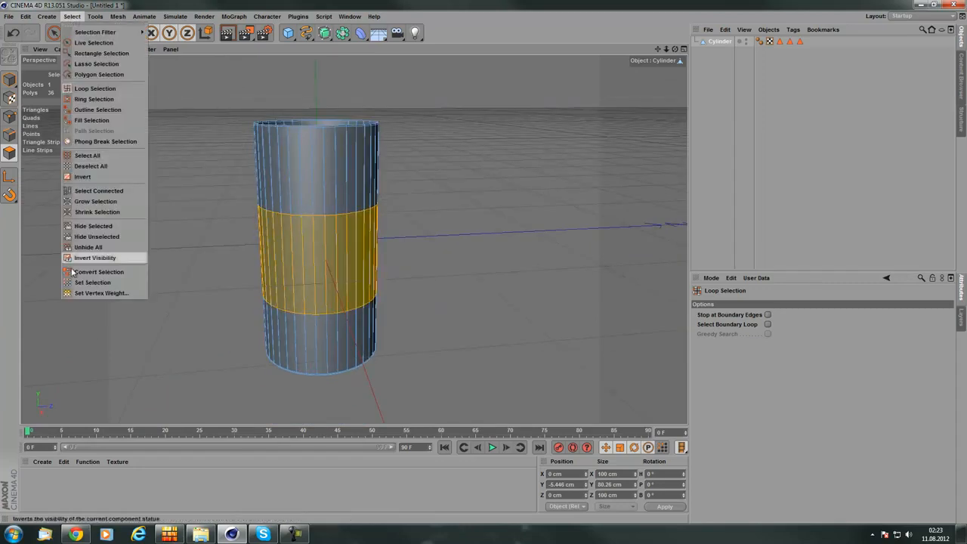
pyautogui.click(92, 281)
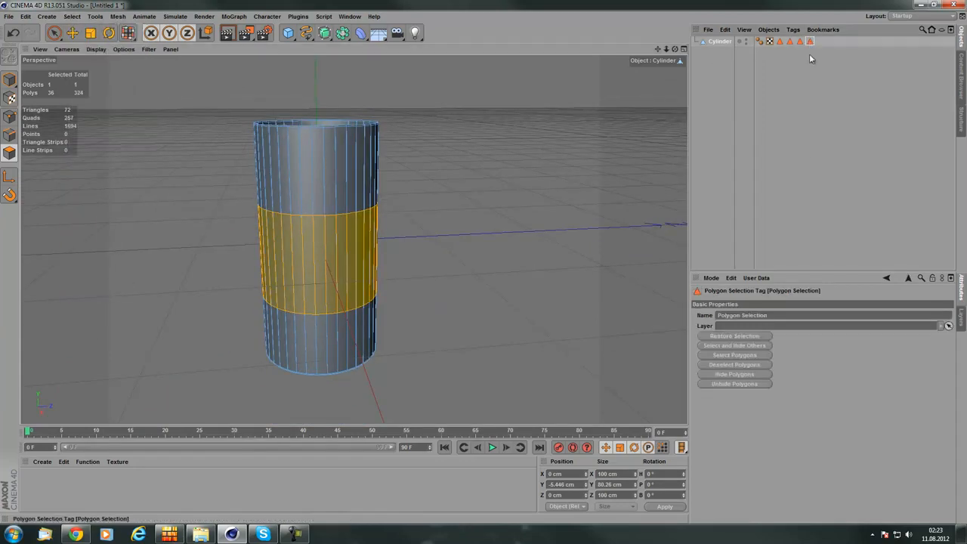
# Create a new material and apply it to the cylinder, restricted to the stored polygon selection with Cylindrical projection
pyautogui.doubleClick(32, 479)
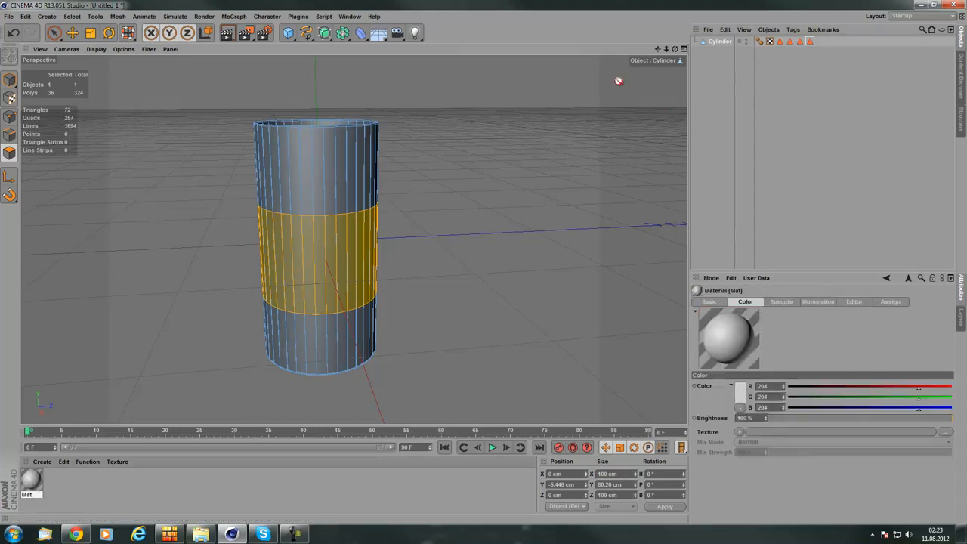
pyautogui.moveTo(724, 47); pyautogui.dragTo(719, 43)
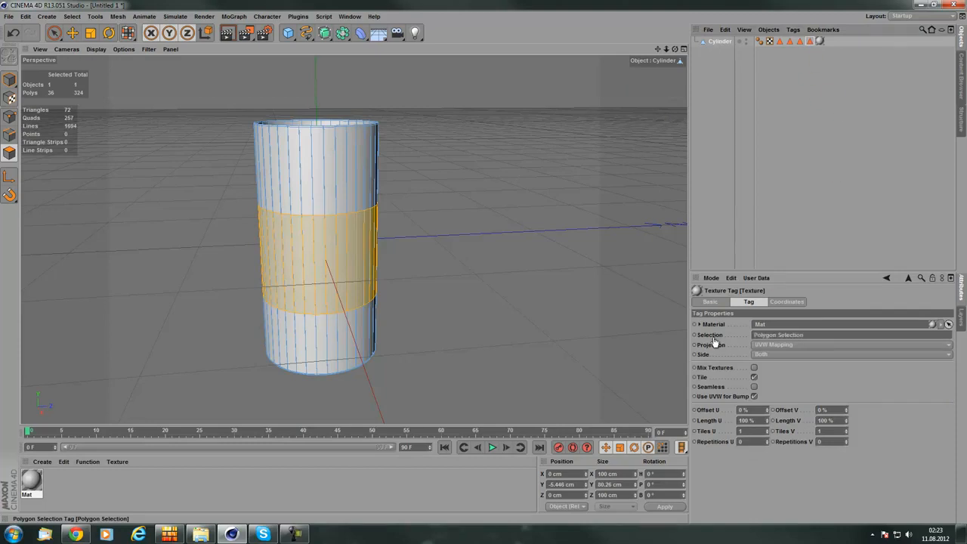
pyautogui.moveTo(784, 339); pyautogui.dragTo(784, 339)
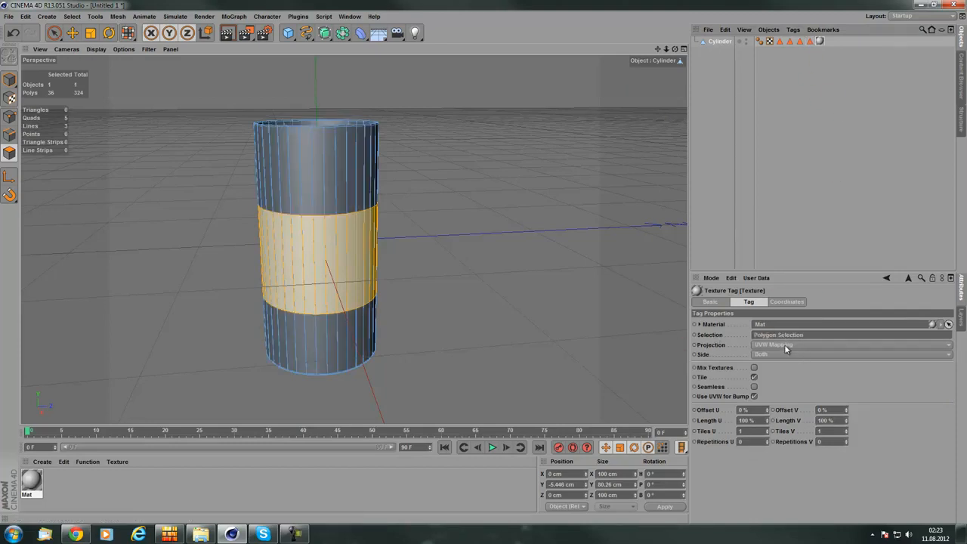
pyautogui.click(784, 346)
pyautogui.click(764, 367)
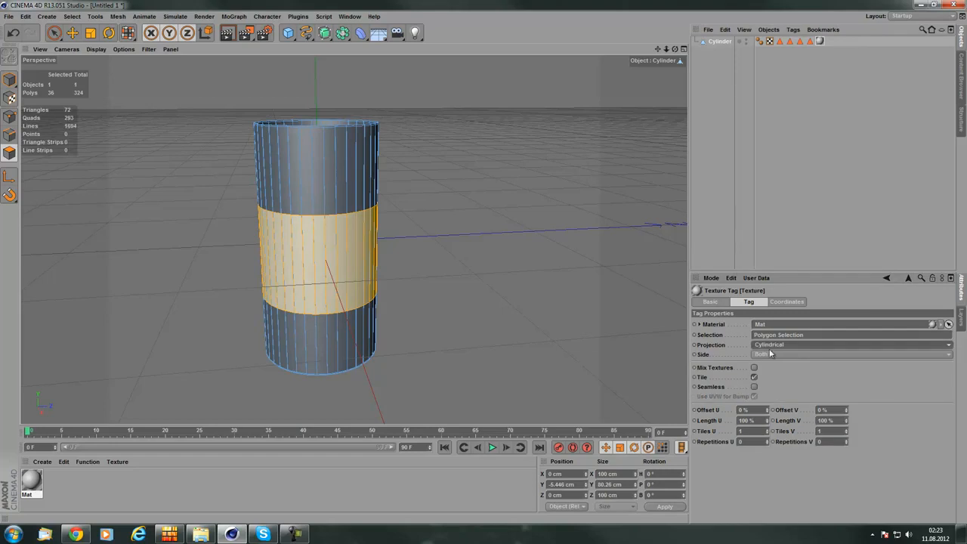
# Check the Color texture options of the new material in the Material Editor, clear the band selection and close the editor
pyautogui.keyDown('alt'); pyautogui.moveTo(553, 278); pyautogui.dragTo(447, 276); pyautogui.keyUp('alt')
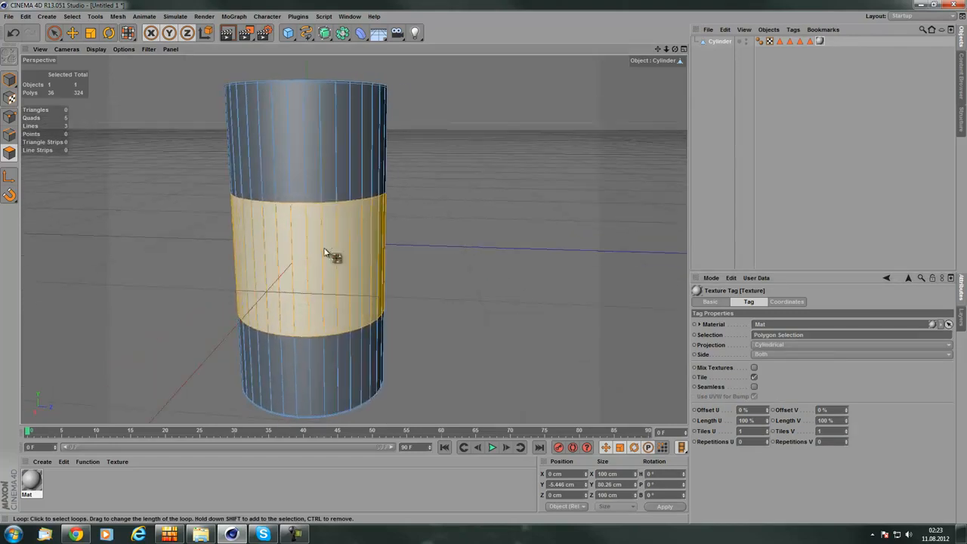
pyautogui.doubleClick(30, 479)
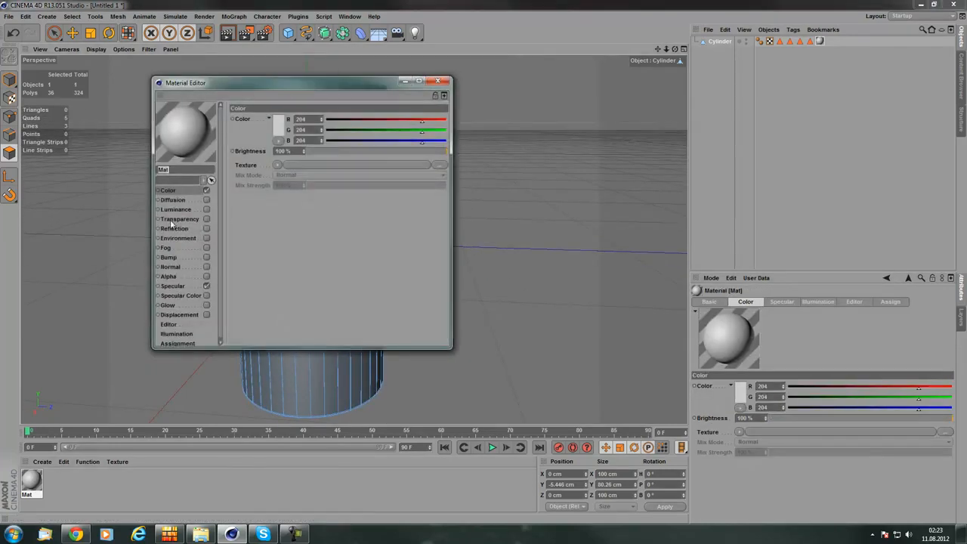
pyautogui.click(268, 164)
pyautogui.click(291, 185)
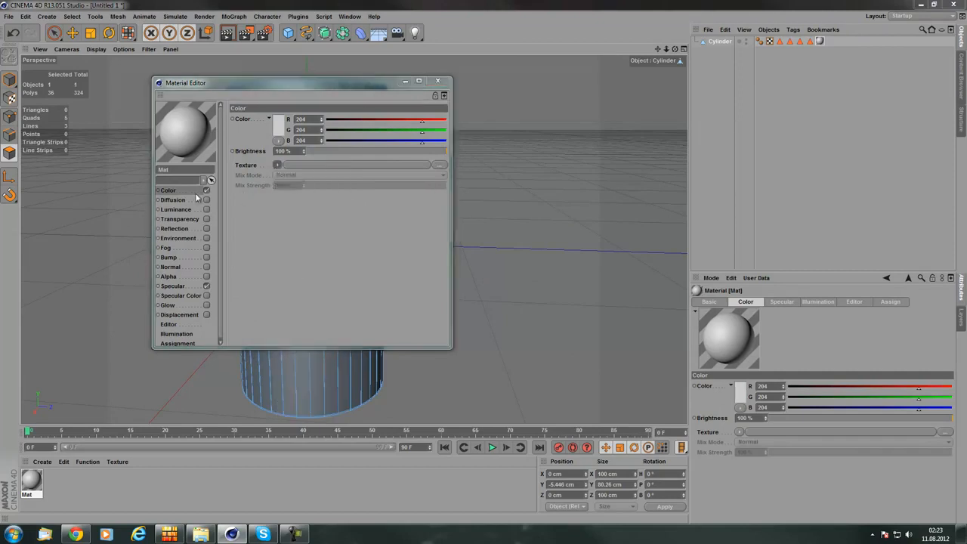
pyautogui.click(623, 99)
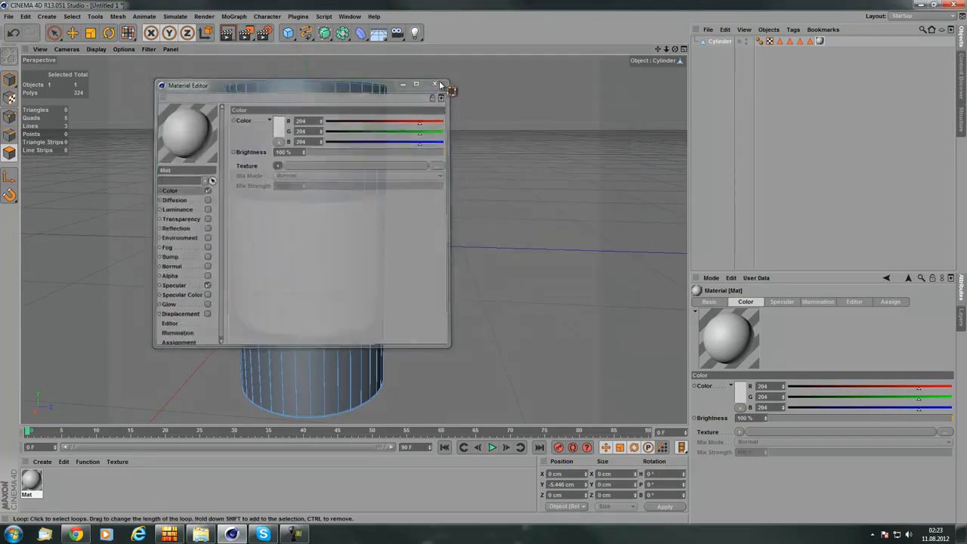
pyautogui.click(437, 81)
# Look over the tutorial's section on moving the cap's vertices in Chrome, then return to Cinema 4D
pyautogui.scroll(-3, 295, 231)
pyautogui.keyDown('alt'); pyautogui.moveTo(295, 231); pyautogui.dragTo(265, 254); pyautogui.keyUp('alt')
pyautogui.click(76, 534)
pyautogui.scroll(-4, 375, 341)
pyautogui.scroll(10, 458, 294)
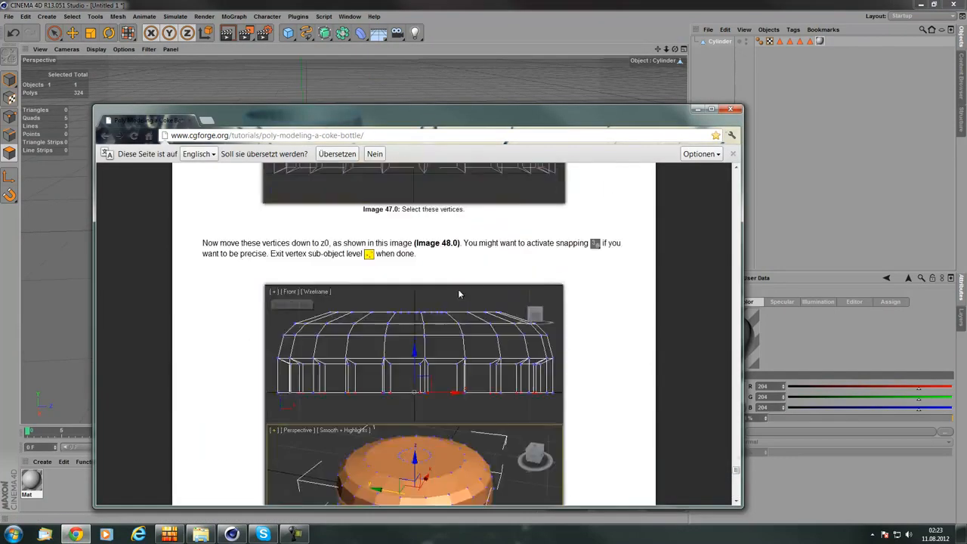
pyautogui.scroll(5, 458, 294)
pyautogui.click(700, 110)
# Select all of the cylinder's polygons, inspect its interior from above, and clear the selection
pyautogui.keyDown('alt'); pyautogui.moveTo(367, 144); pyautogui.dragTo(339, 281); pyautogui.keyUp('alt')
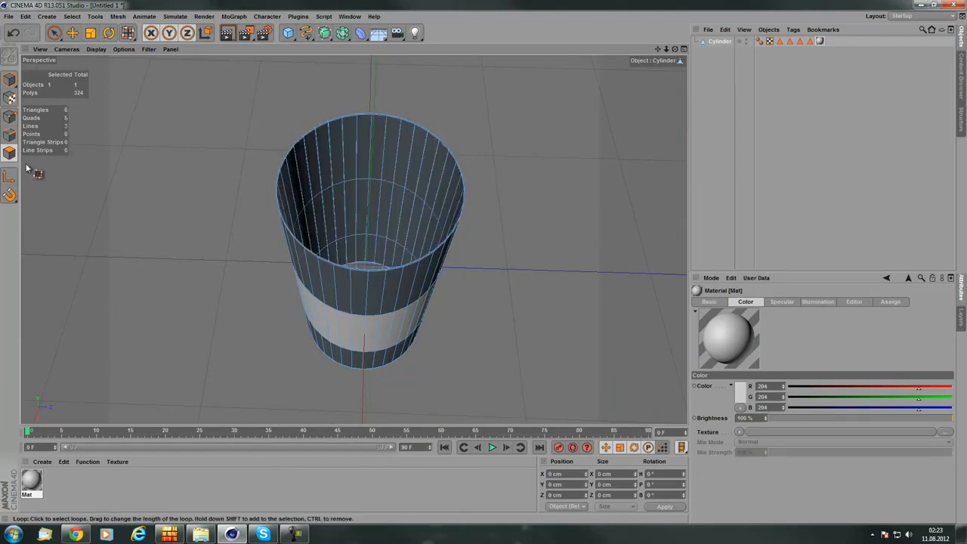
pyautogui.hotkey('ctrl', 'a')
pyautogui.keyDown('alt'); pyautogui.moveTo(347, 249); pyautogui.dragTo(379, 284); pyautogui.keyUp('alt')
pyautogui.scroll(9, 381, 190)
pyautogui.scroll(1, 419, 191)
pyautogui.keyDown('alt'); pyautogui.moveTo(420, 189); pyautogui.dragTo(399, 265); pyautogui.keyUp('alt')
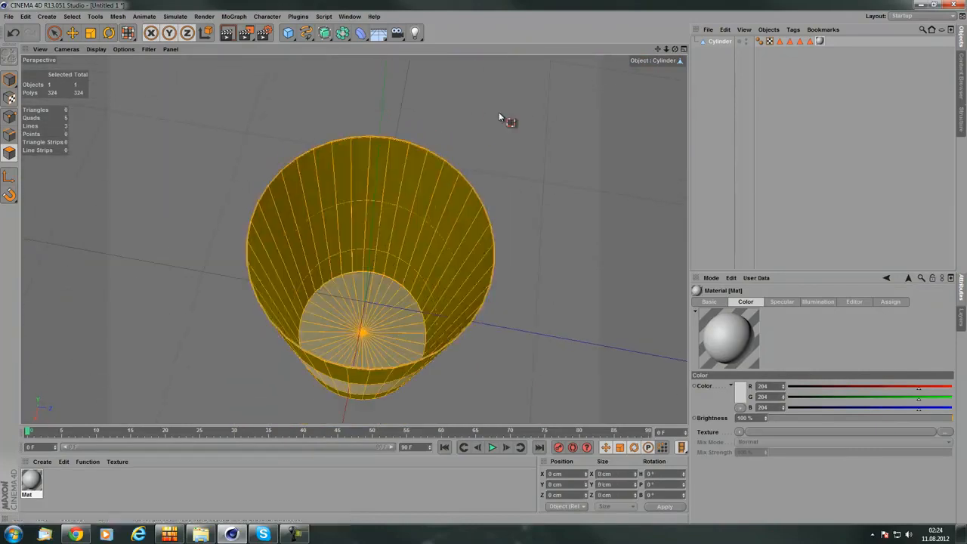
pyautogui.click(508, 119)
# Select the cylinder's inner wall polygons with Loop Selection
pyautogui.click(58, 16)
pyautogui.moveTo(70, 17)
pyautogui.click(87, 89)
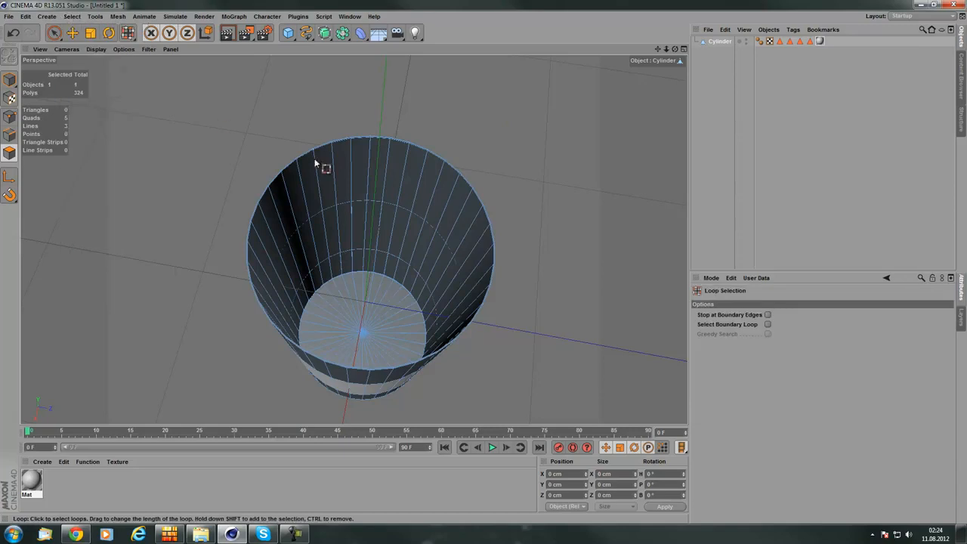
pyautogui.scroll(3, 356, 182)
pyautogui.click(382, 277)
# Reverse the normals of the selected inner wall polygons
pyautogui.keyDown('alt'); pyautogui.moveTo(204, 302); pyautogui.dragTo(232, 210); pyautogui.keyUp('alt')
pyautogui.rightClick(233, 206)
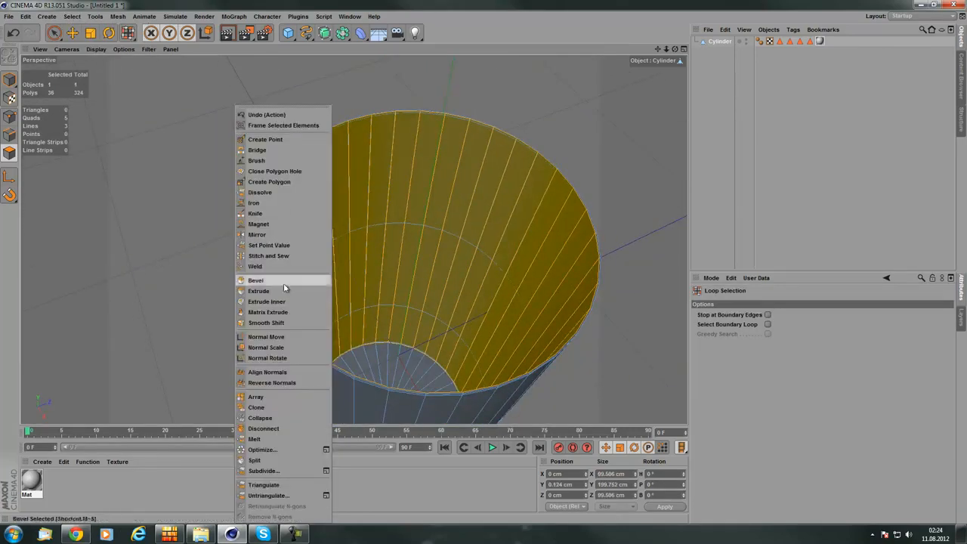
pyautogui.click(274, 382)
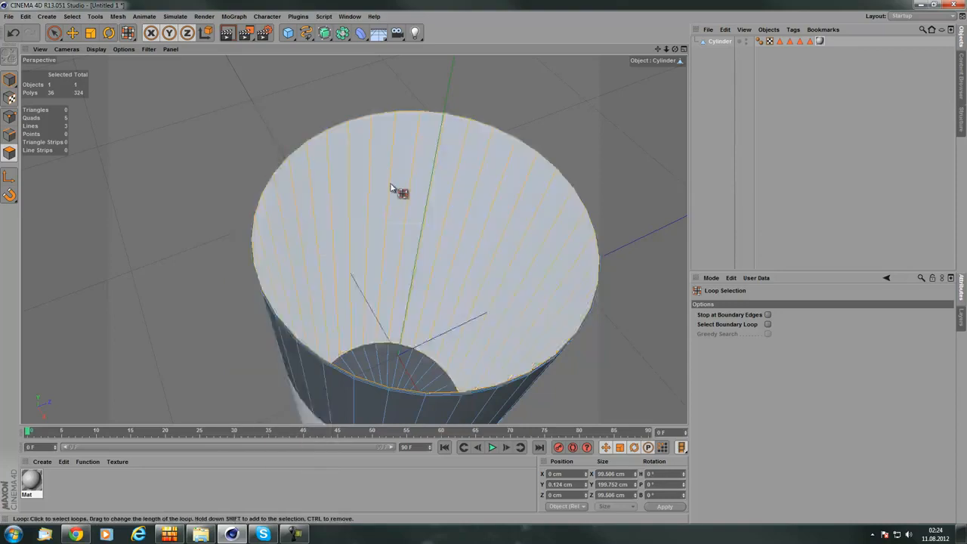
# Align the normals of the selected inner wall polygons and check them from farther away
pyautogui.scroll(5, 375, 204)
pyautogui.rightClick(185, 118)
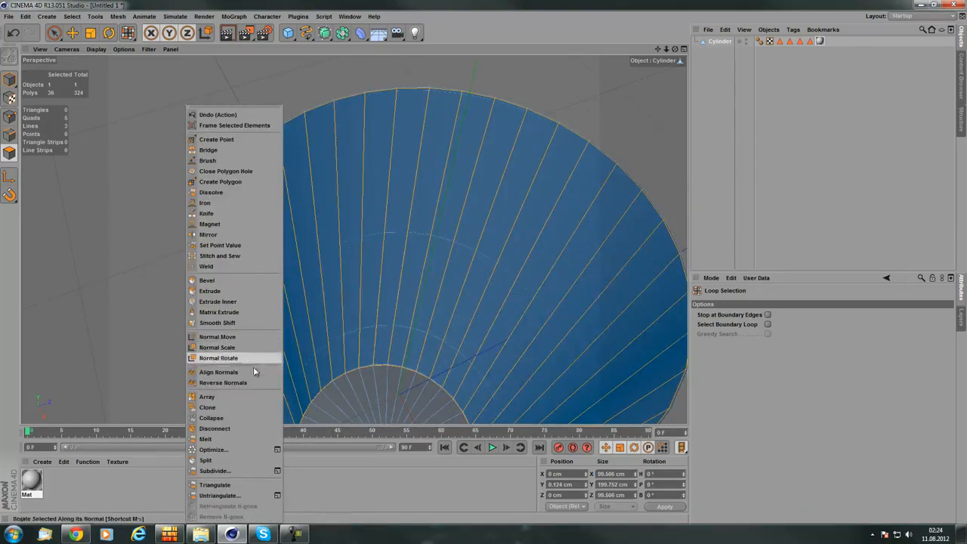
pyautogui.click(230, 375)
pyautogui.moveTo(463, 167)
pyautogui.keyDown('alt'); pyautogui.mouseDown()
pyautogui.moveTo(479, 201)
pyautogui.moveTo(345, 216)
pyautogui.moveTo(480, 167)
pyautogui.mouseUp(); pyautogui.keyUp('alt')
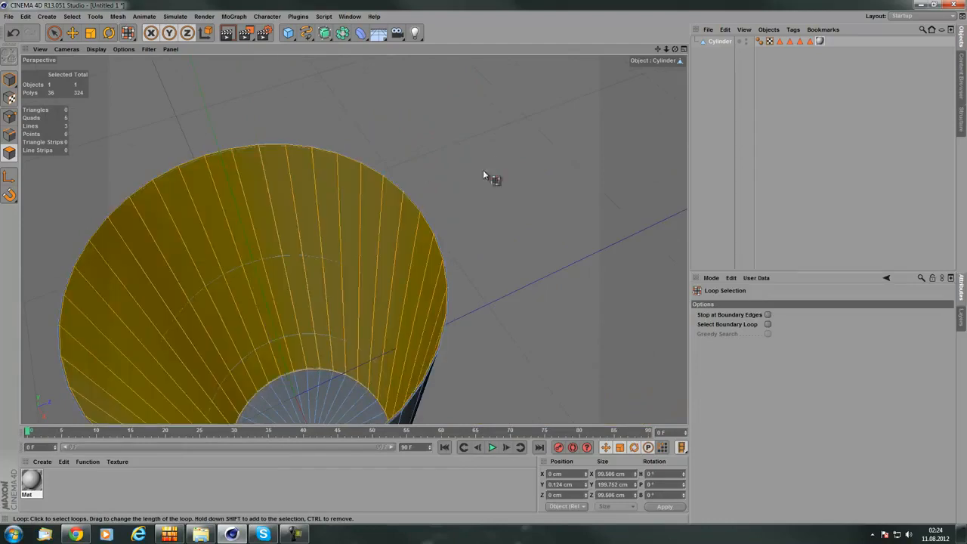
pyautogui.scroll(-6, 446, 229)
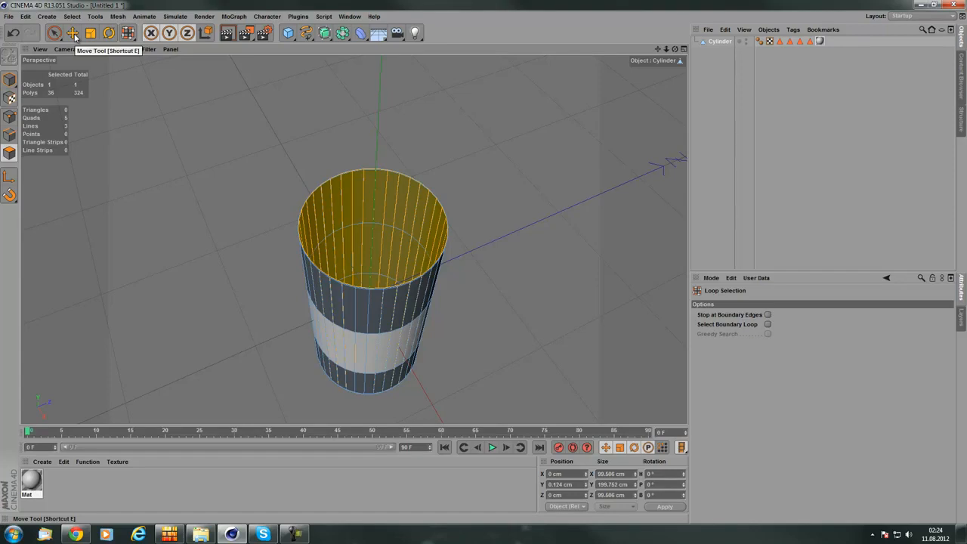
# Switch to the Coke bottle tutorial in Chrome, look through it to the end, and return to Cinema 4D
pyautogui.scroll(4, 348, 135)
pyautogui.keyDown('alt'); pyautogui.moveTo(373, 303); pyautogui.dragTo(398, 215); pyautogui.keyUp('alt')
pyautogui.scroll(-3, 397, 214)
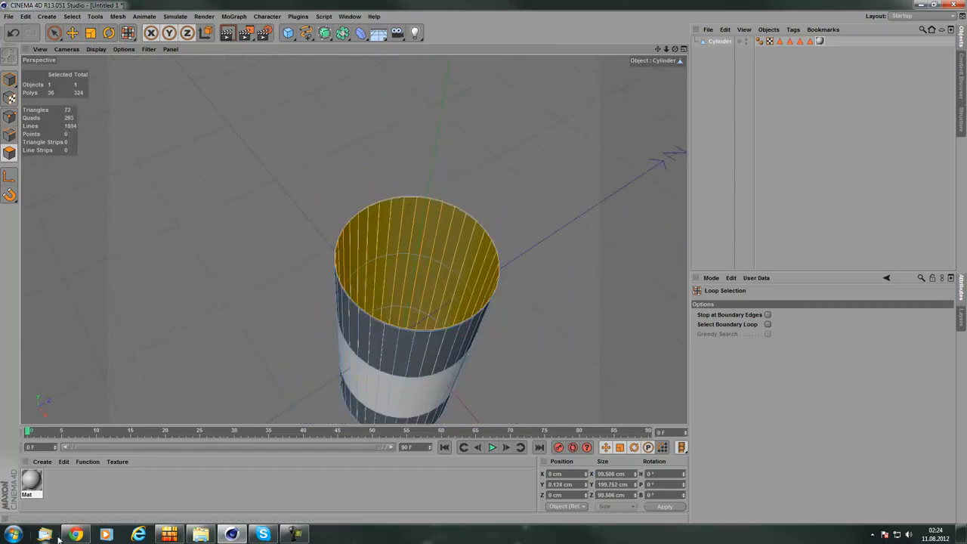
pyautogui.click(85, 537)
pyautogui.scroll(-10, 434, 339)
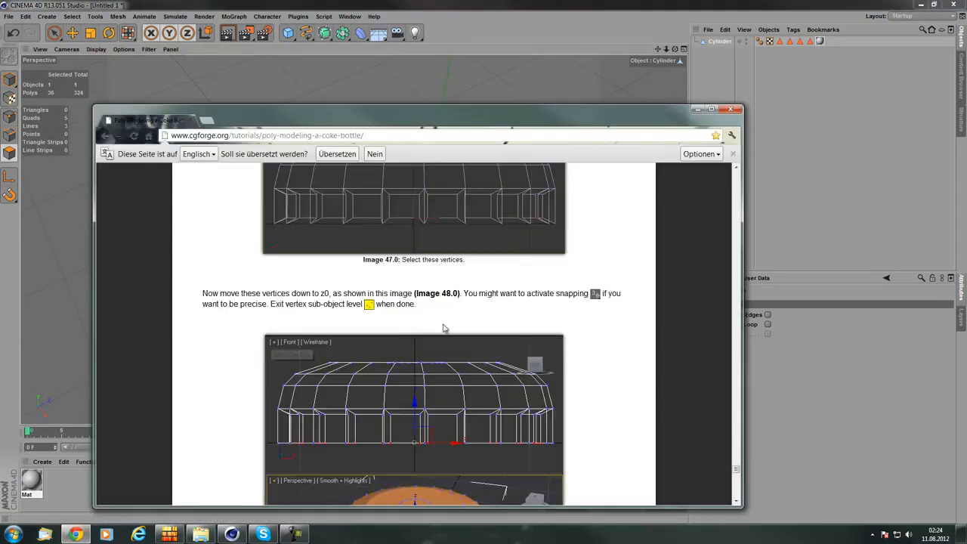
pyautogui.scroll(-10, 438, 357)
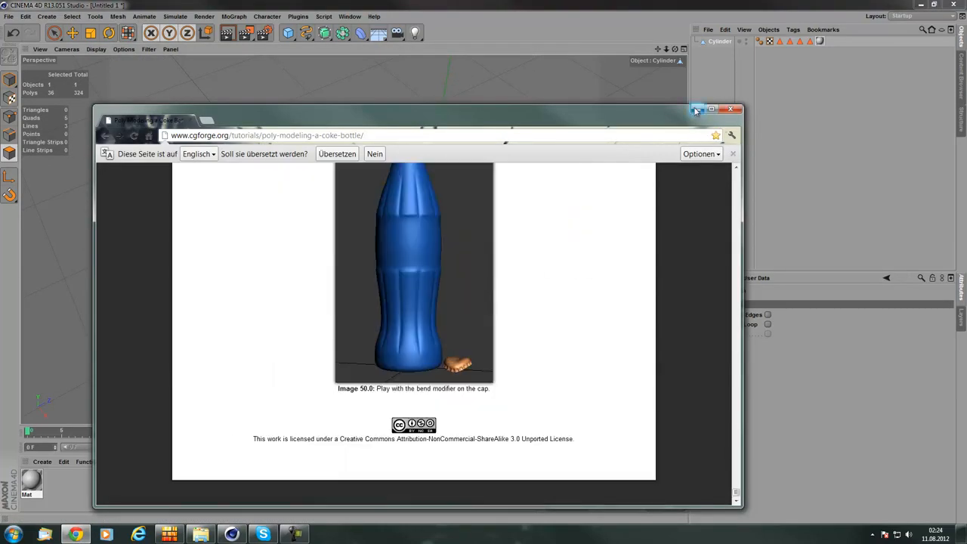
pyautogui.click(698, 109)
# Clear the selection of the cylinder's inner wall polygons
pyautogui.keyDown('alt'); pyautogui.moveTo(468, 201); pyautogui.dragTo(352, 320); pyautogui.keyUp('alt')
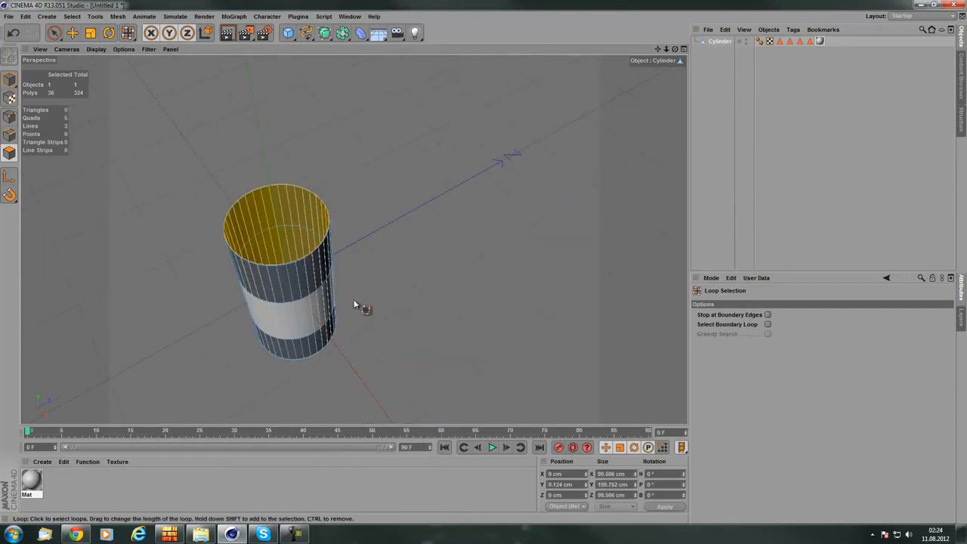
pyautogui.click(402, 207)
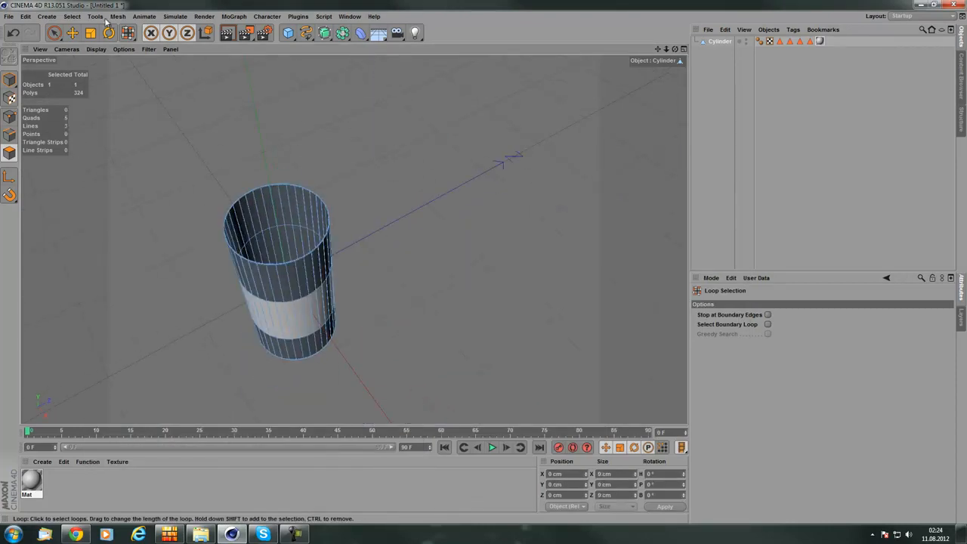
pyautogui.click(9, 16)
pyautogui.moveTo(50, 172)
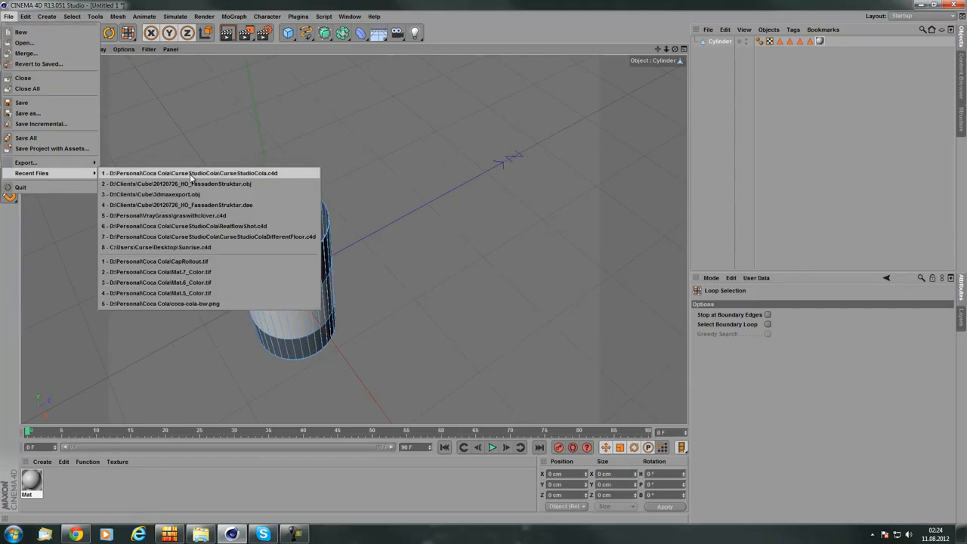
pyautogui.click(190, 175)
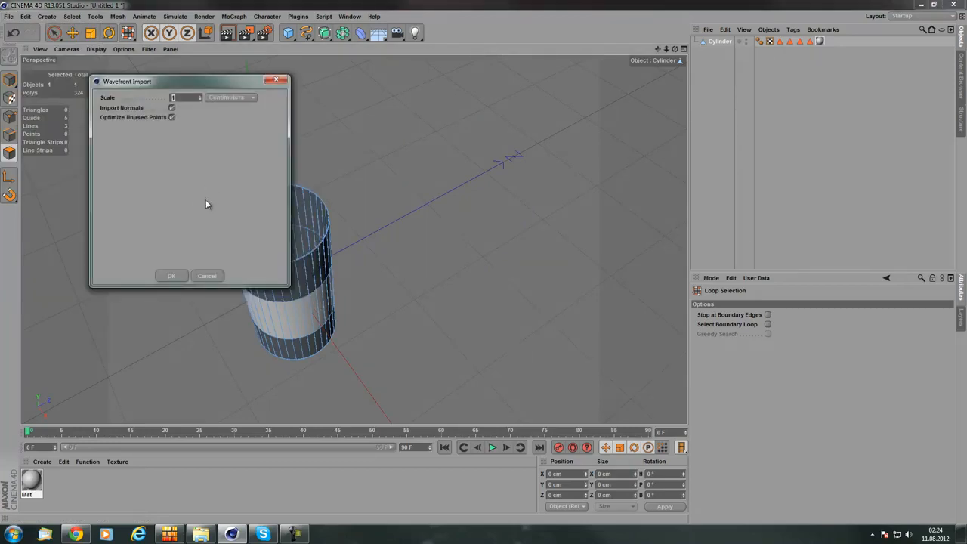
pyautogui.click(206, 275)
# Open the recent project CurseStudioCola.c4d
pyautogui.click(8, 17)
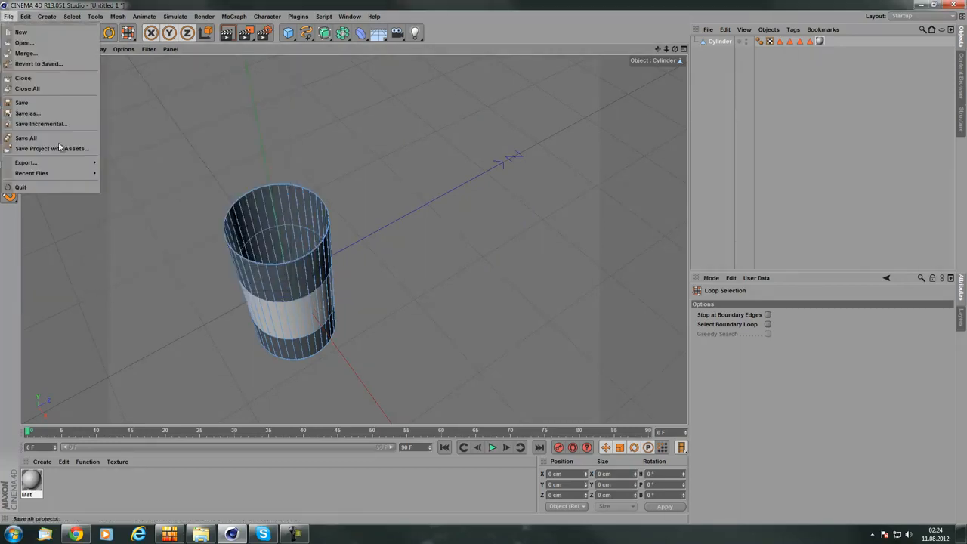
pyautogui.moveTo(50, 173)
pyautogui.click(193, 175)
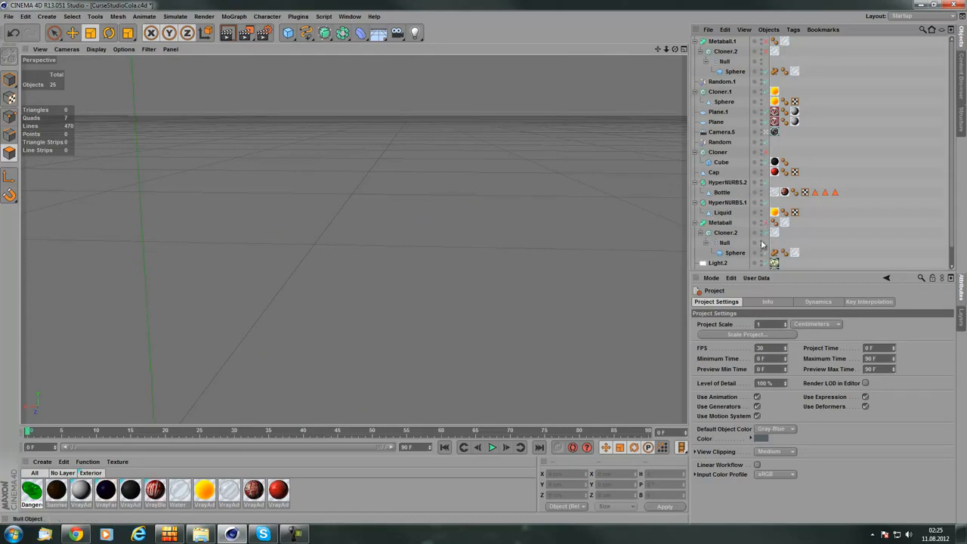
# Open the yellow VrayAdvancedMaterial.4 for editing and examine its Refraction Layer, including the volume fog and SSS parameters
pyautogui.doubleClick(203, 492)
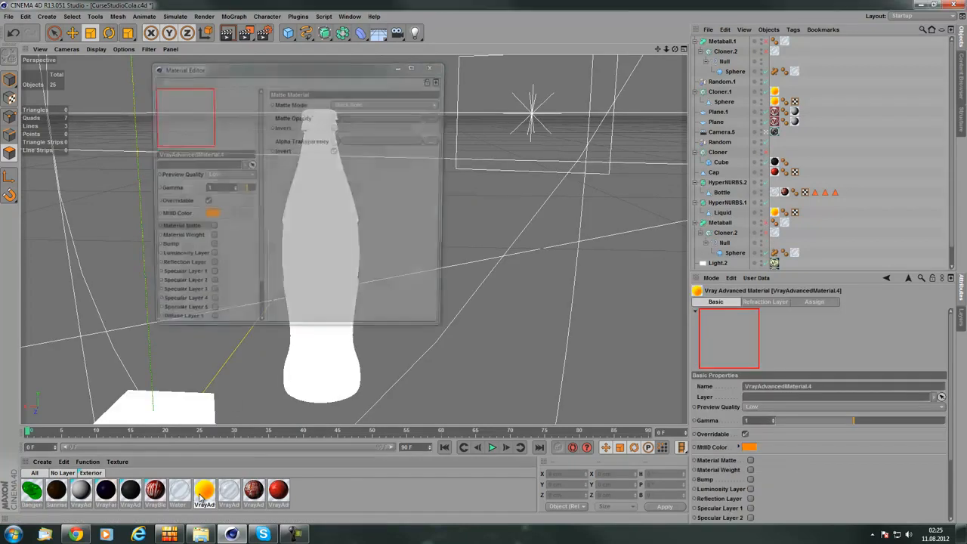
pyautogui.scroll(-2, 248, 299)
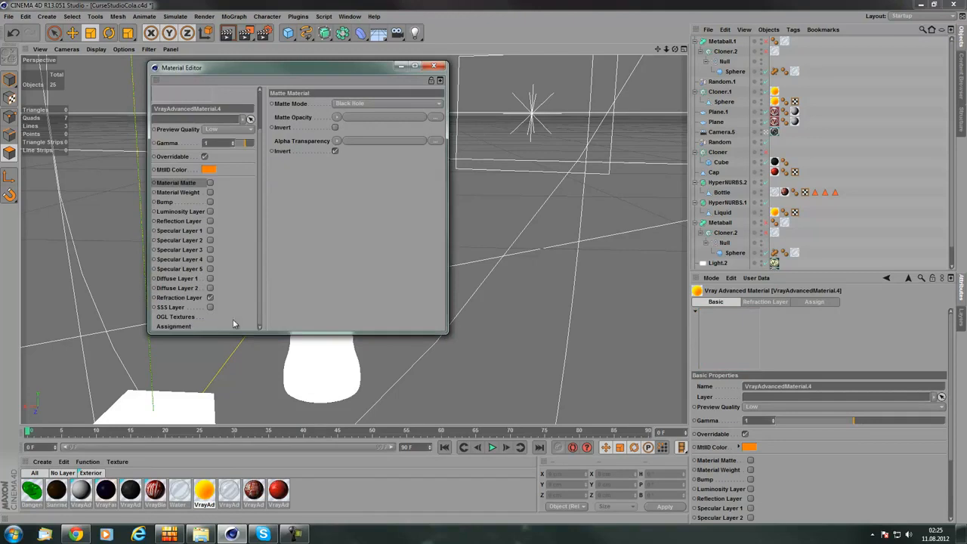
pyautogui.moveTo(443, 336); pyautogui.dragTo(571, 390)
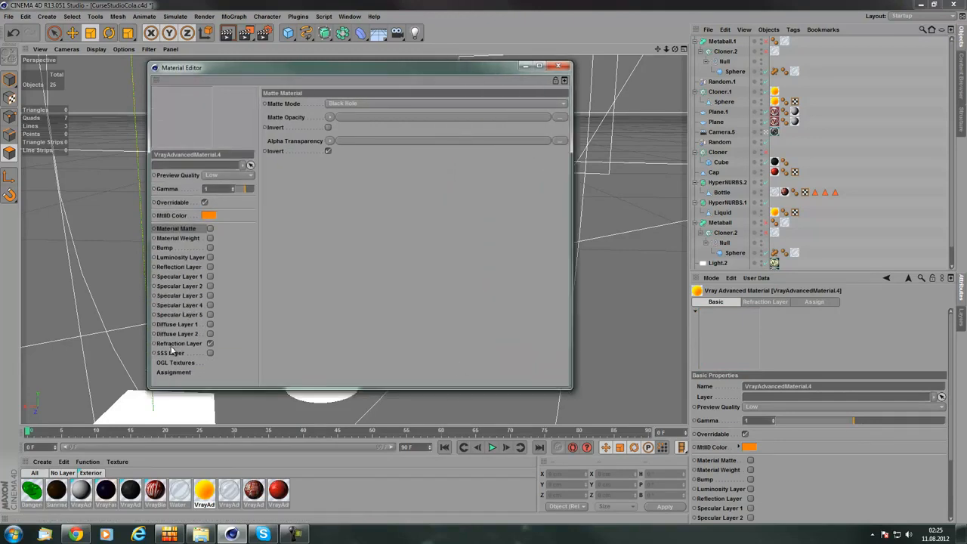
pyautogui.click(179, 343)
pyautogui.scroll(-5, 440, 256)
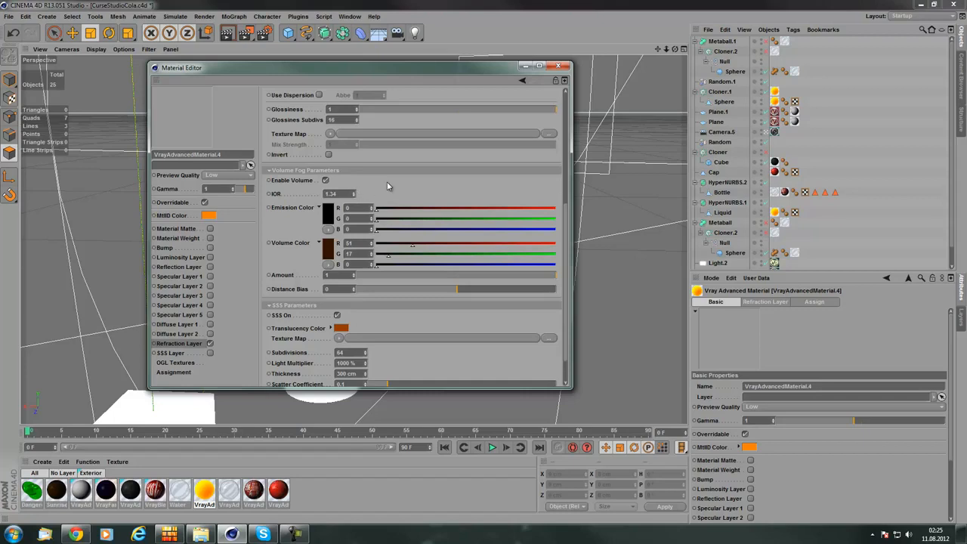
pyautogui.scroll(-2, 395, 193)
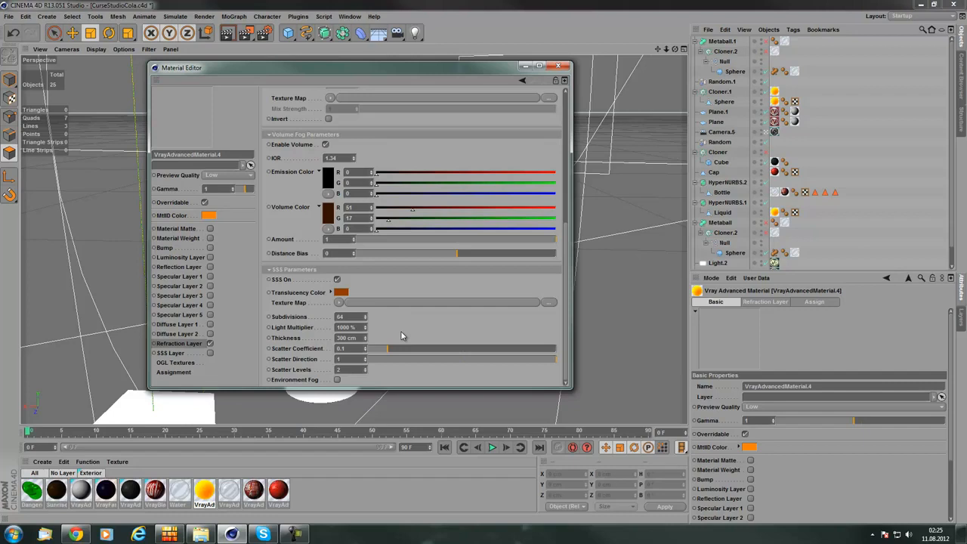
# Examine the material's Reflection Layer and Specular Layer 1, and review the Refraction Layer's color, parameters and volume fog
pyautogui.click(181, 278)
pyautogui.click(185, 268)
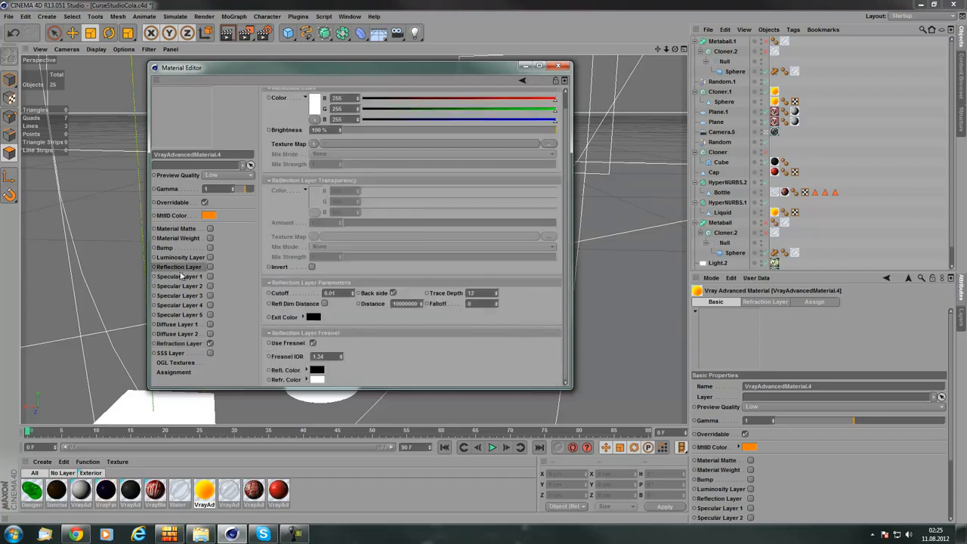
pyautogui.click(173, 277)
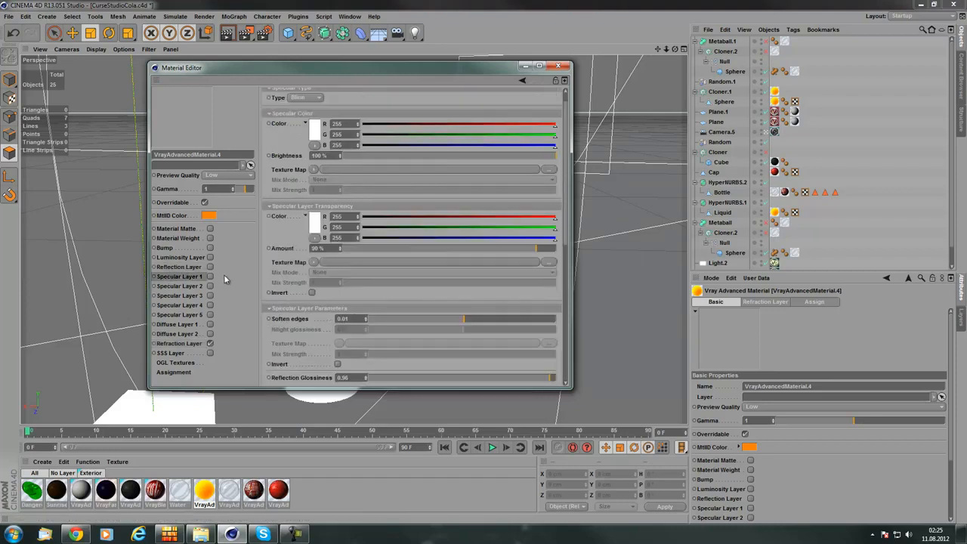
pyautogui.click(179, 343)
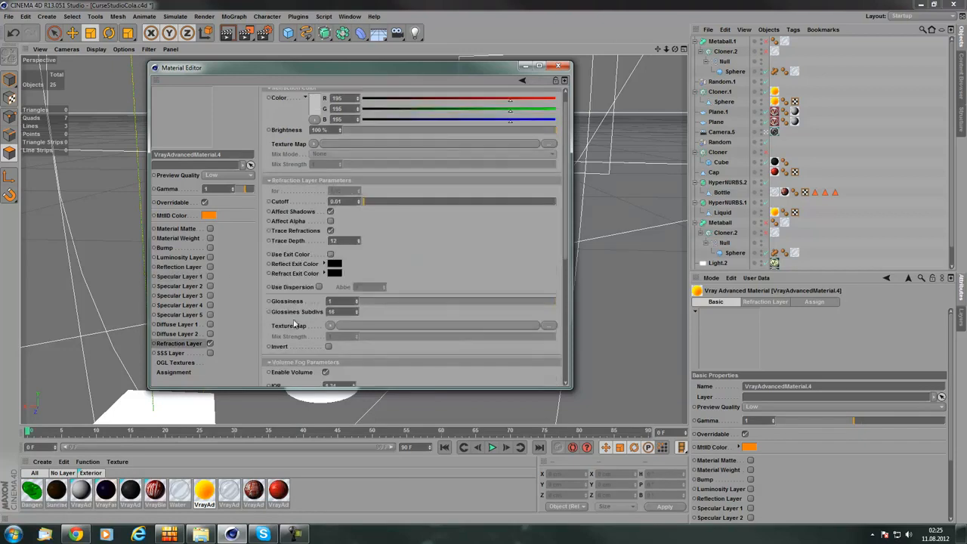
pyautogui.scroll(-3, 475, 248)
pyautogui.scroll(4, 438, 325)
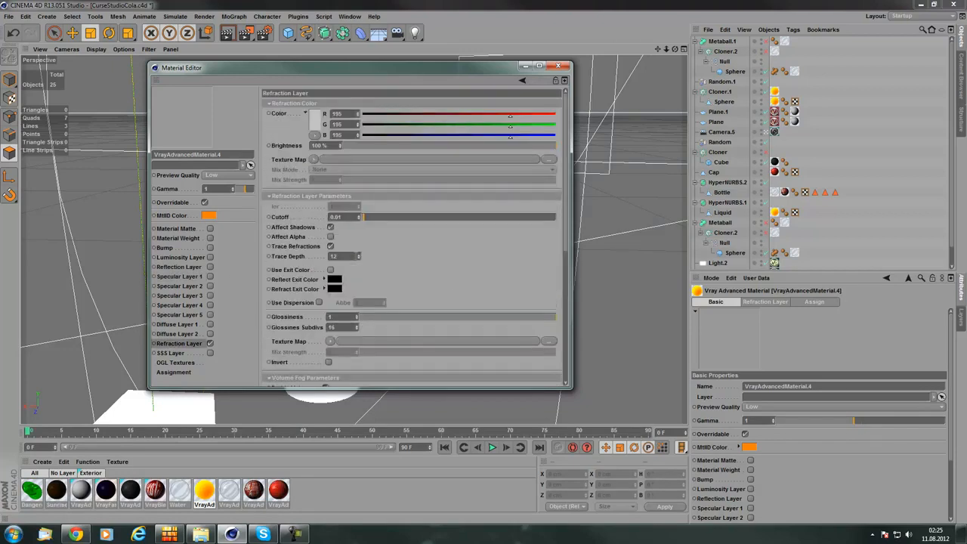
pyautogui.scroll(-5, 412, 277)
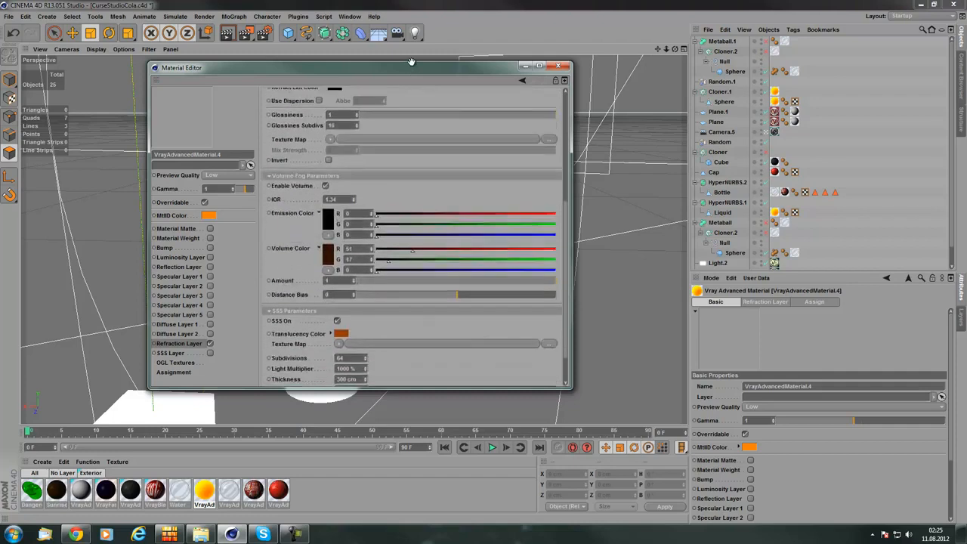
pyautogui.scroll(5, 415, 325)
pyautogui.scroll(3, 506, 225)
pyautogui.scroll(-3, 442, 227)
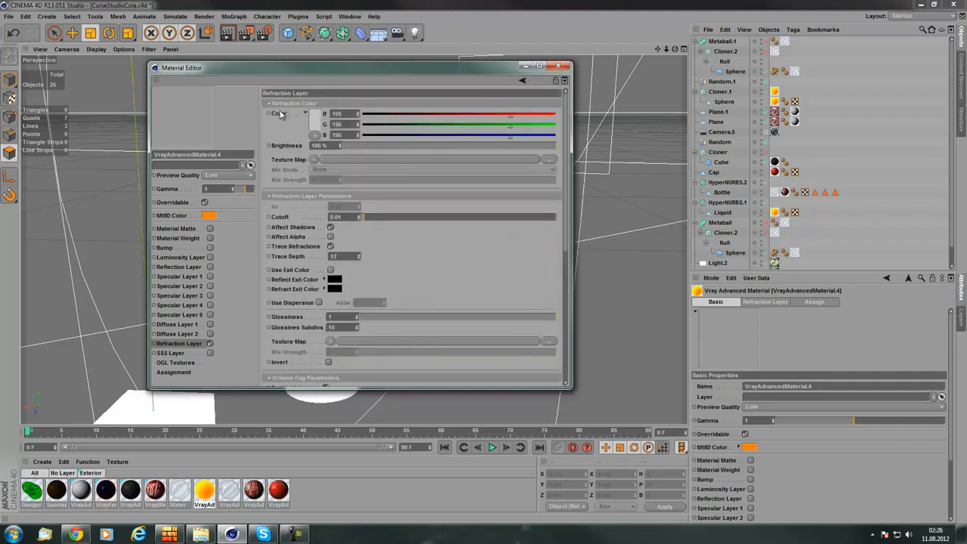
pyautogui.click(316, 125)
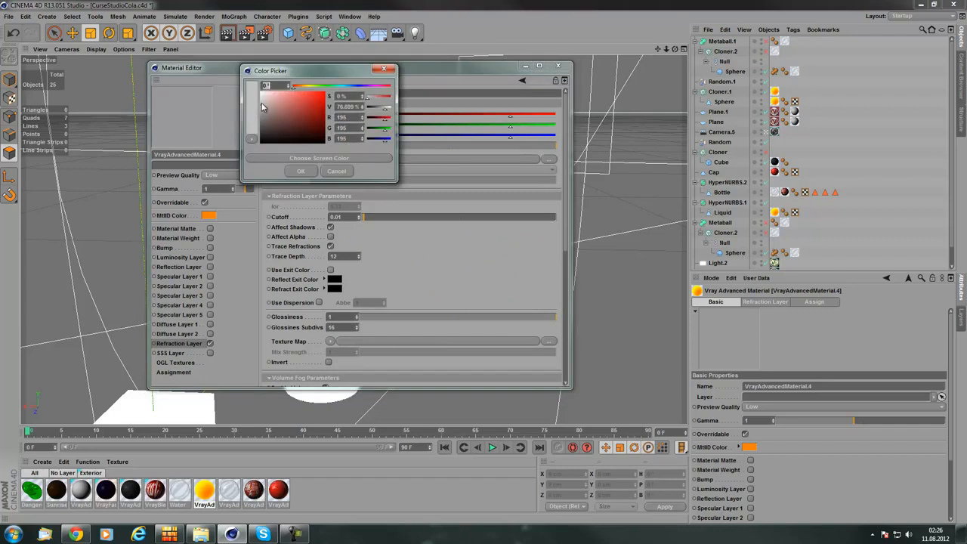
pyautogui.moveTo(261, 104); pyautogui.dragTo(258, 97)
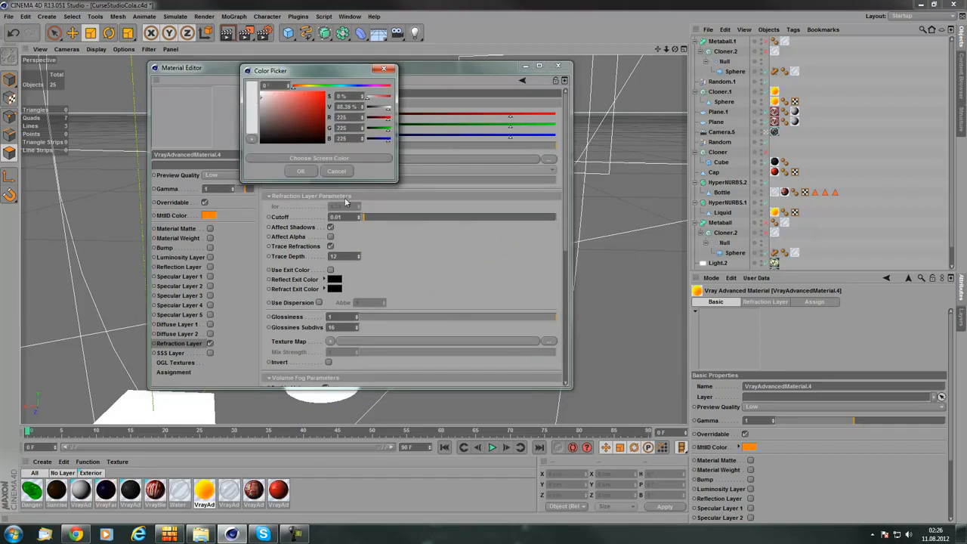
pyautogui.click(337, 171)
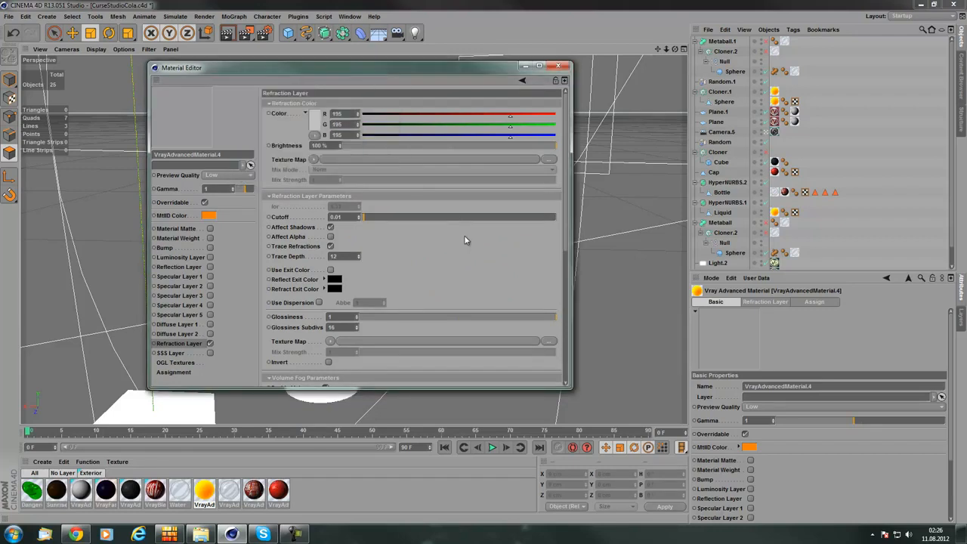
# Review the Refraction Layer once more and close the Material Editor
pyautogui.scroll(-3, 468, 237)
pyautogui.scroll(3, 463, 151)
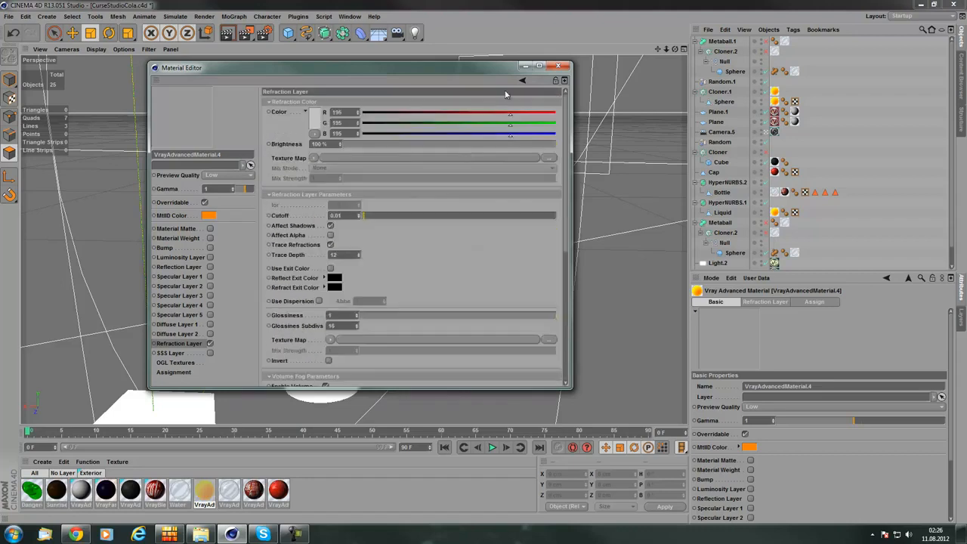
pyautogui.click(557, 65)
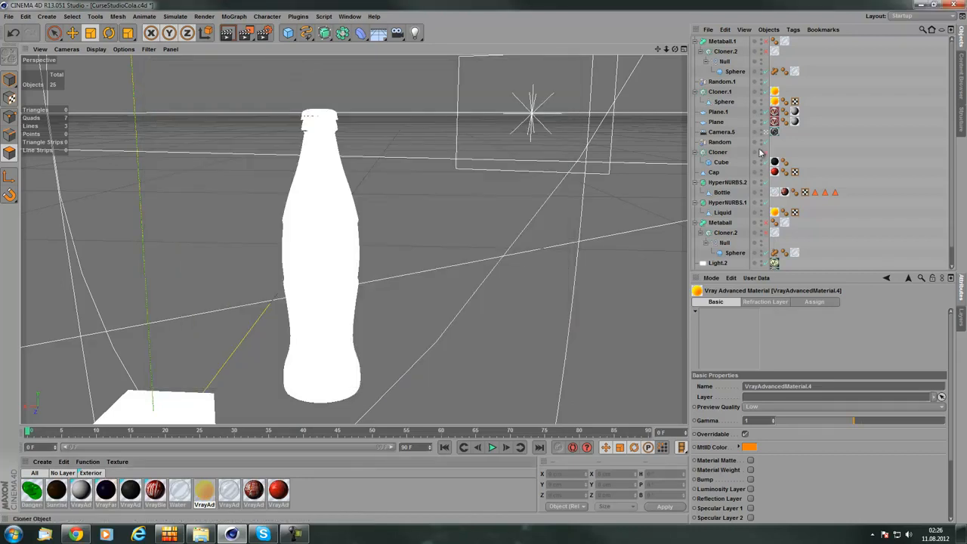
# Inspect Metaball.1 and its hierarchy: the Cloner.2 distributing on the cap, the Null, and the Sphere with its Metaball tag
pyautogui.click(722, 41)
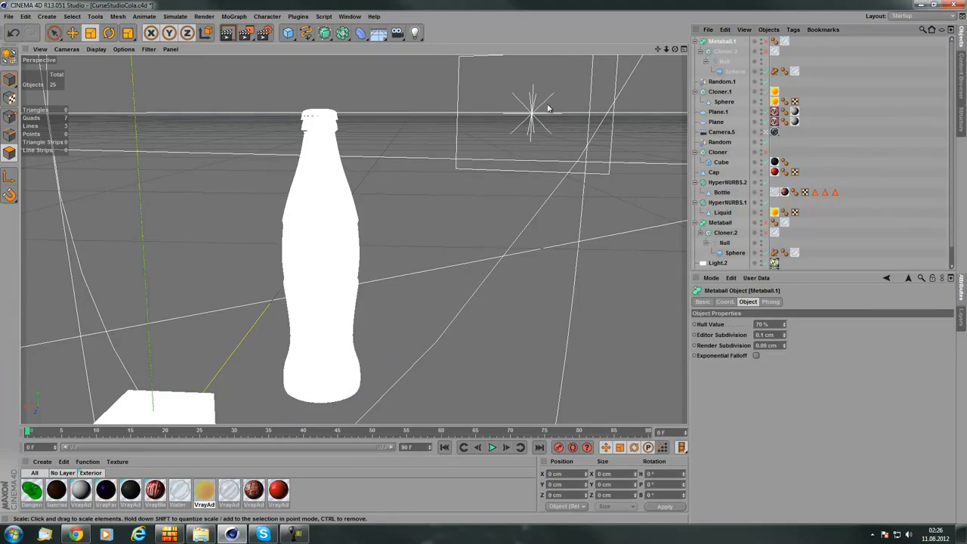
pyautogui.click(726, 52)
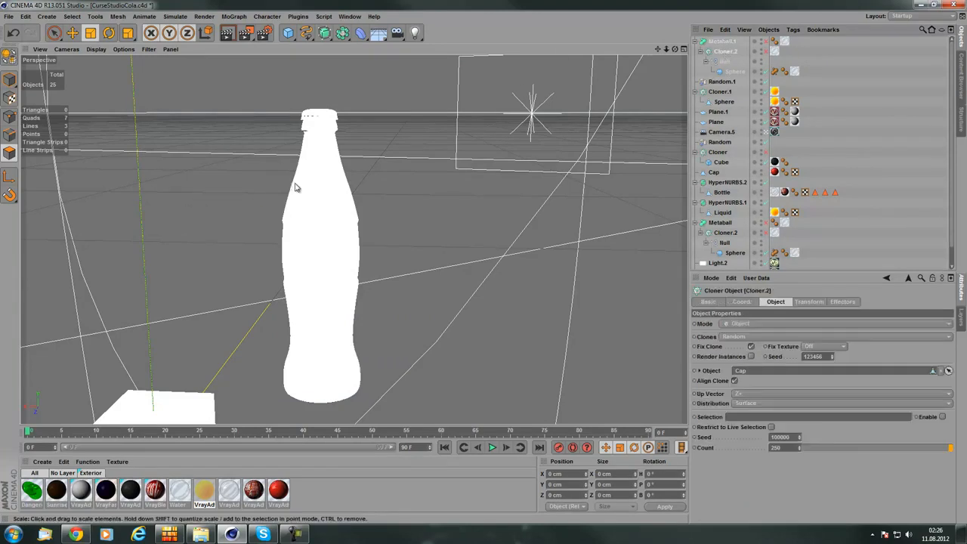
pyautogui.click(721, 42)
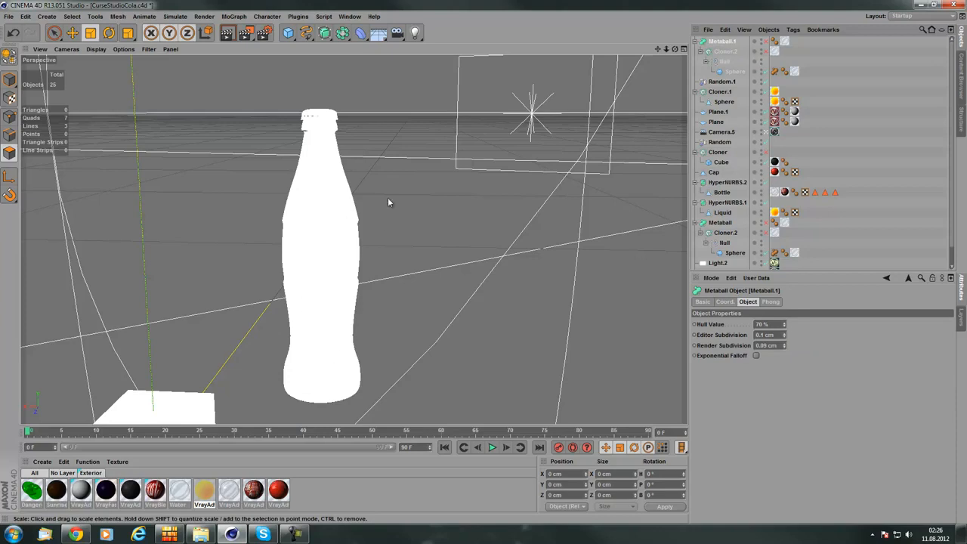
pyautogui.click(725, 51)
pyautogui.click(726, 41)
pyautogui.click(725, 52)
pyautogui.click(725, 62)
pyautogui.click(743, 72)
pyautogui.click(774, 71)
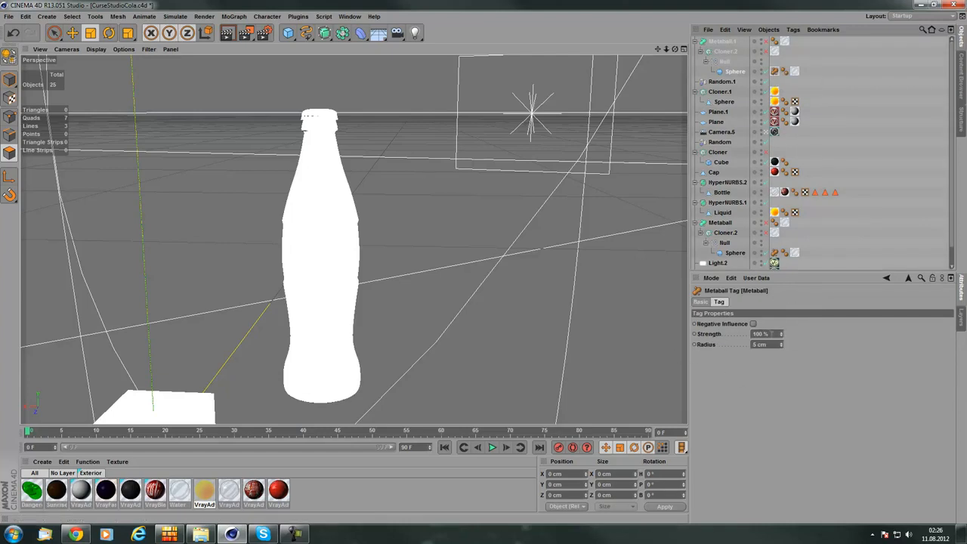
pyautogui.click(726, 51)
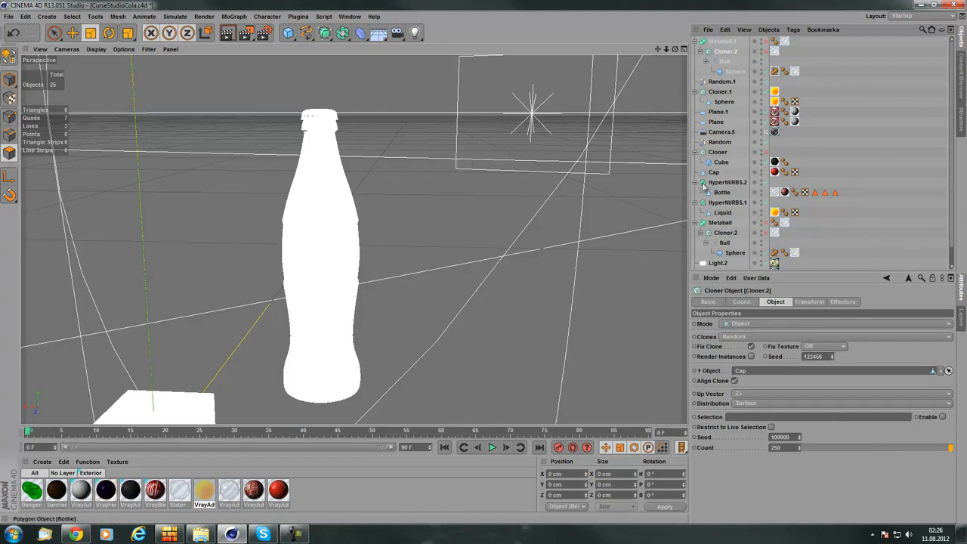
# Inspect the bottle's Cloner.2 settings and its parent Metaball's subdivision values, and view the scene from farther away
pyautogui.click(726, 232)
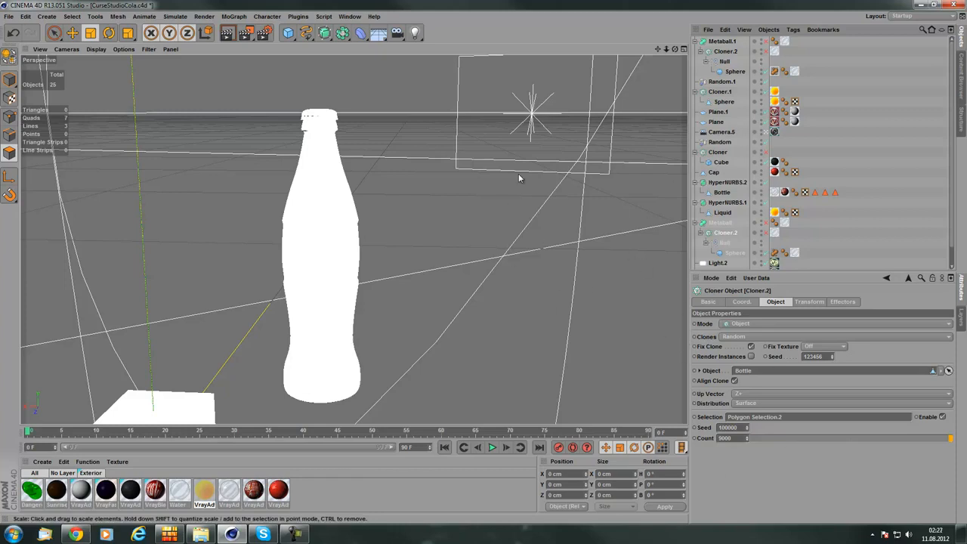
pyautogui.click(751, 356)
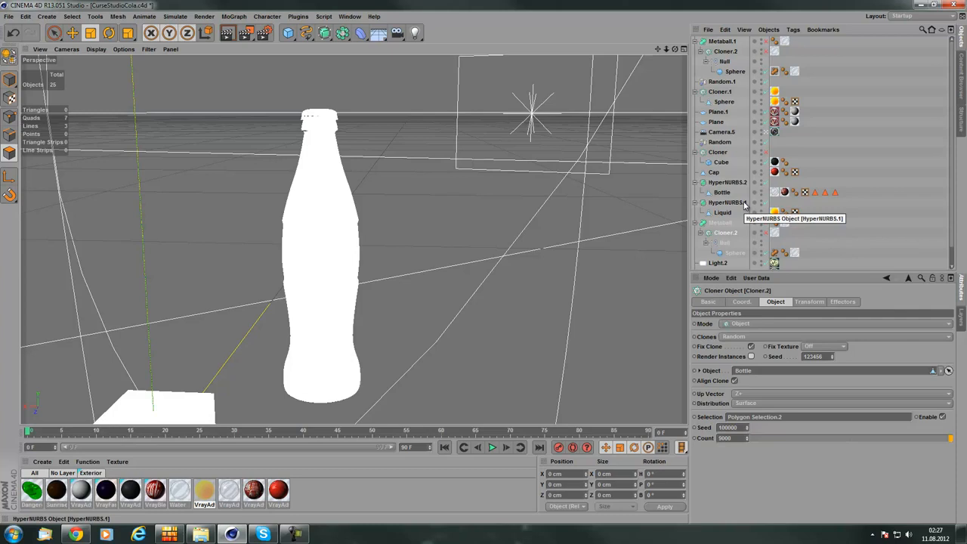
pyautogui.click(720, 223)
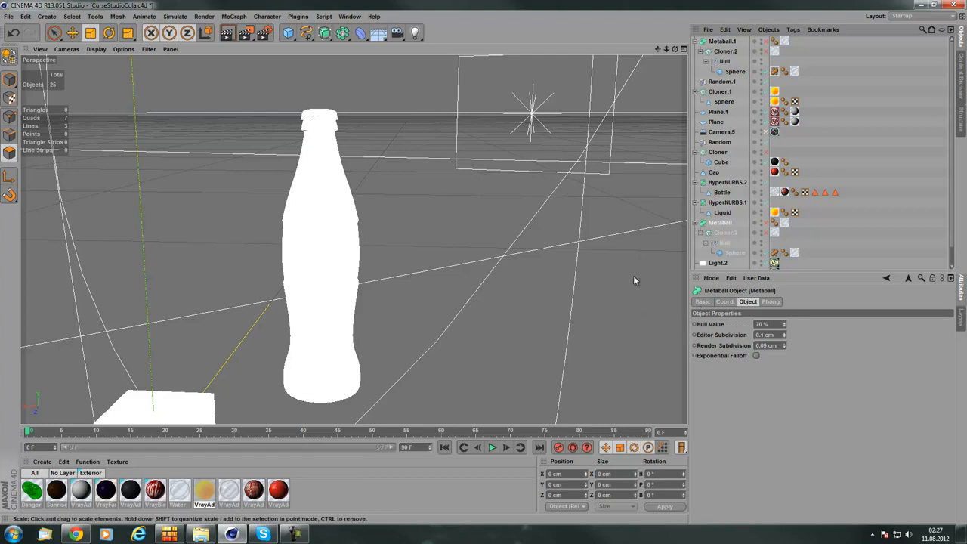
pyautogui.click(732, 334)
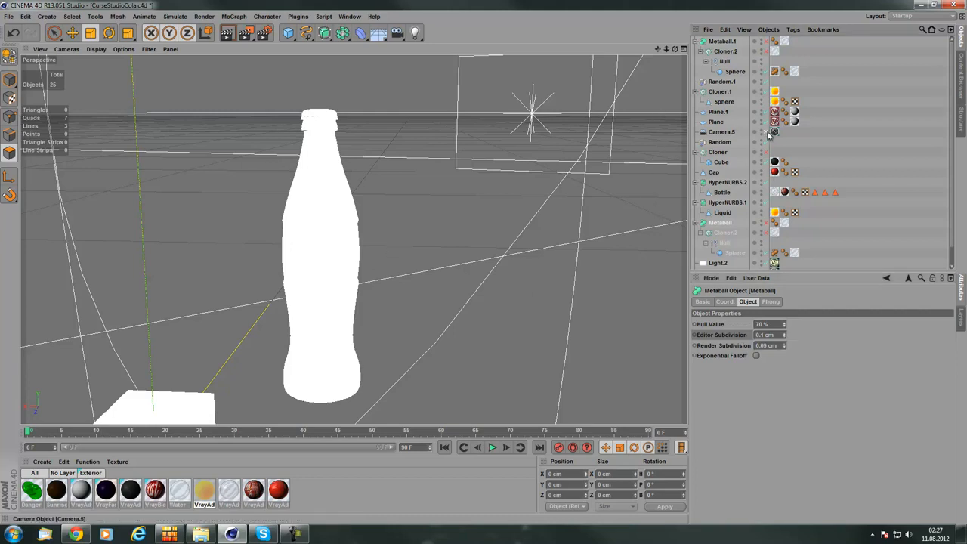
pyautogui.keyDown('alt'); pyautogui.moveTo(432, 222); pyautogui.dragTo(561, 171); pyautogui.keyUp('alt')
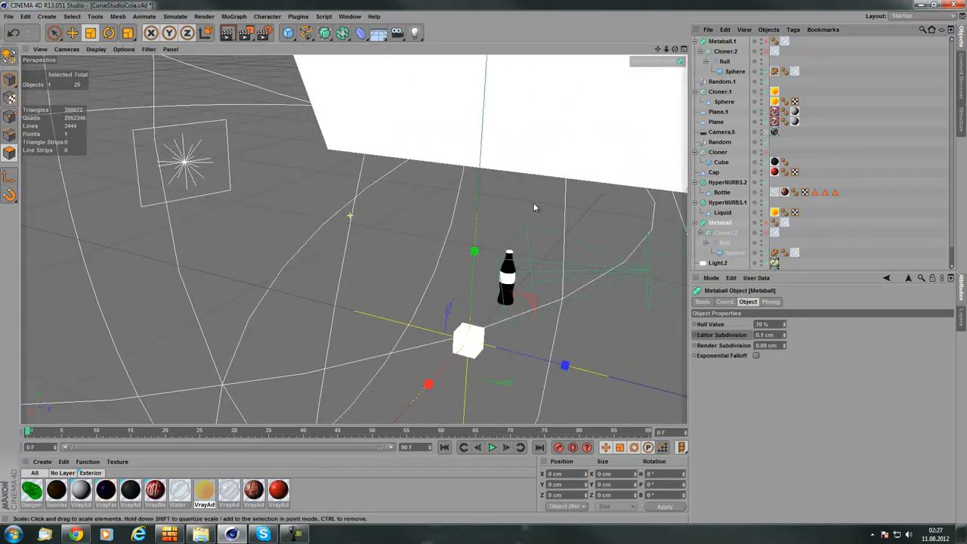
# Inspect the floor Cube's size and the grid array settings of its parent Cloner
pyautogui.click(717, 152)
pyautogui.click(721, 162)
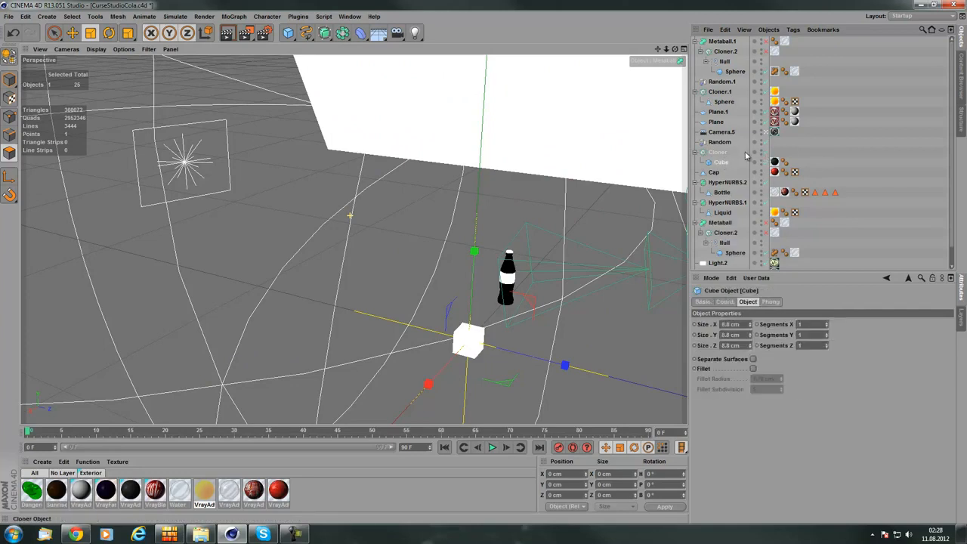
pyautogui.click(713, 153)
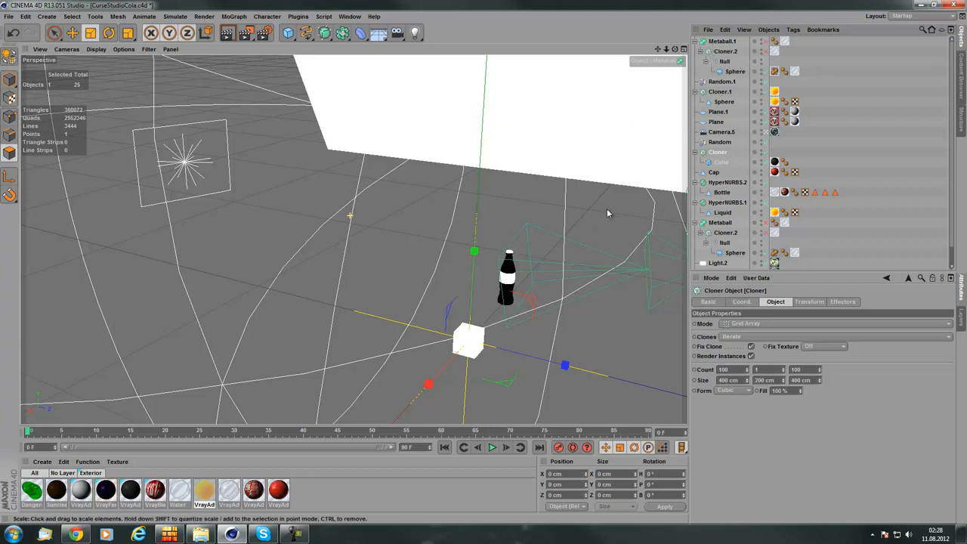
# Inspect the first Light.2 and its VrayLight tag, reviewing the common and area light parameters
pyautogui.scroll(-2, 824, 193)
pyautogui.scroll(-1, 673, 235)
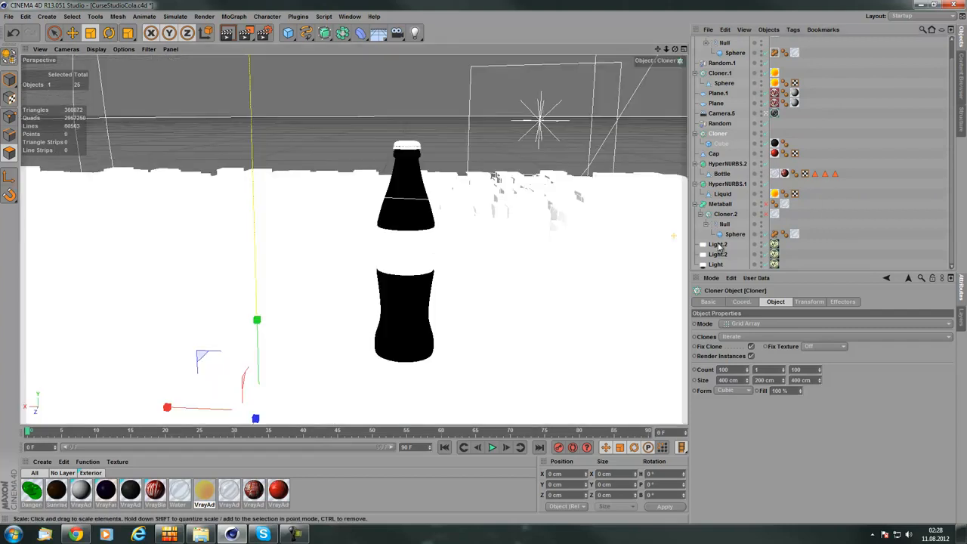
pyautogui.click(719, 253)
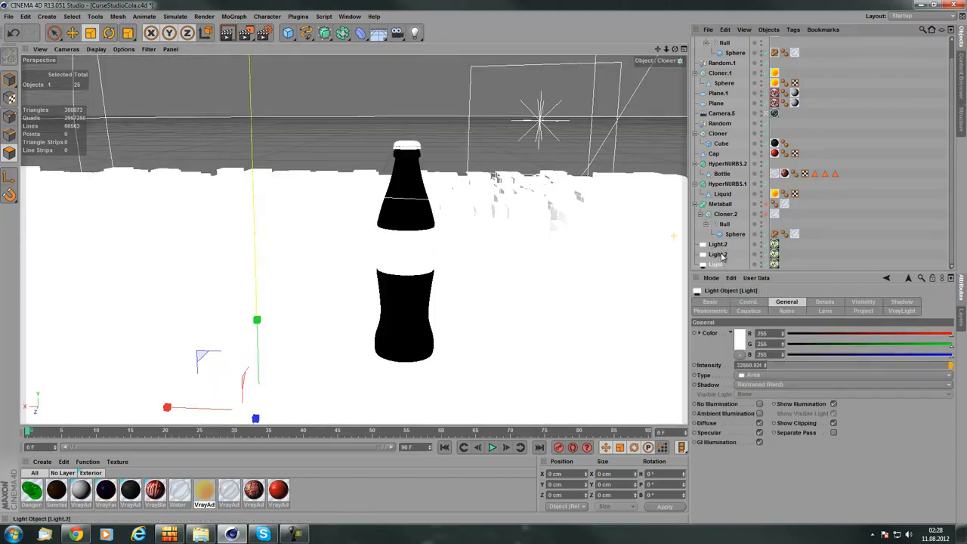
pyautogui.click(774, 244)
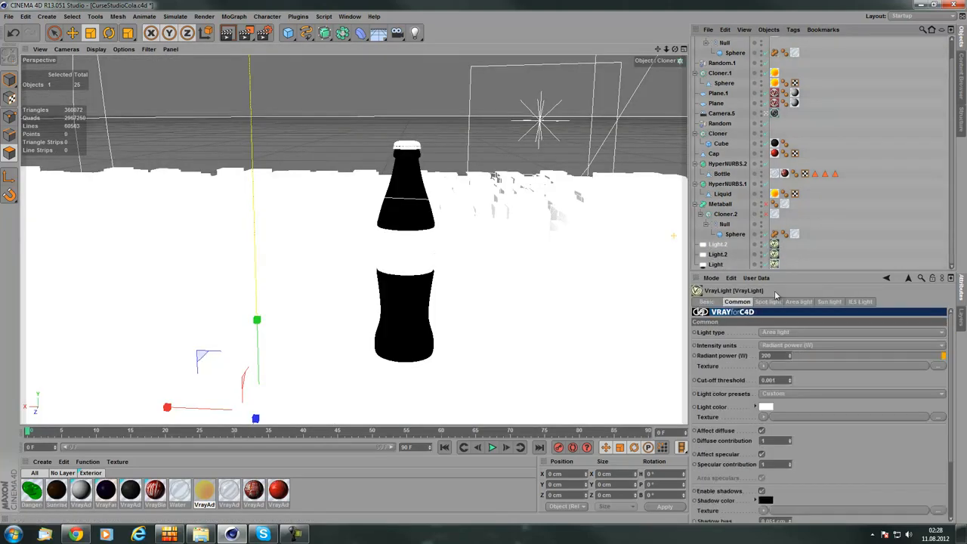
pyautogui.click(796, 301)
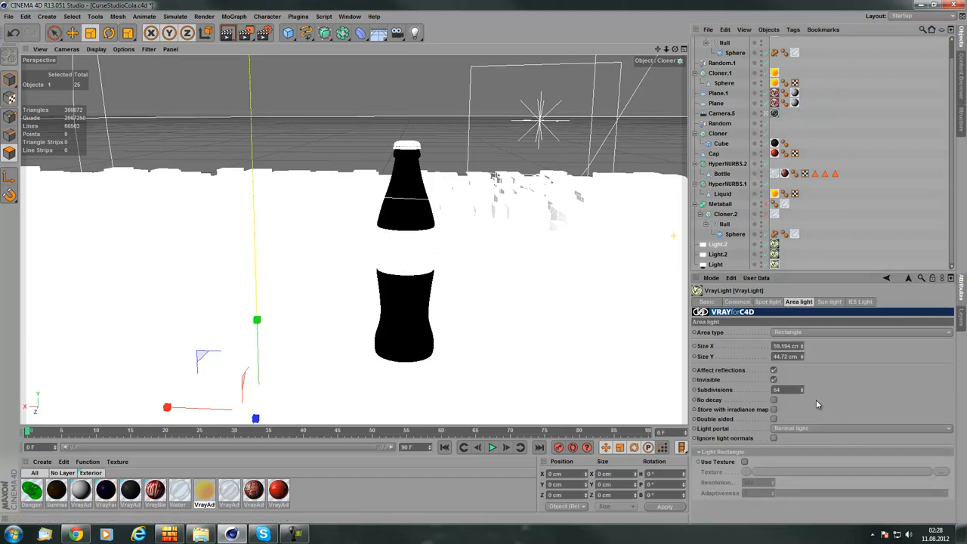
# Review the VrayBridge render settings for color mapping, indirect illumination and antialiasing, including the DMC sampler threshold option
pyautogui.click(266, 34)
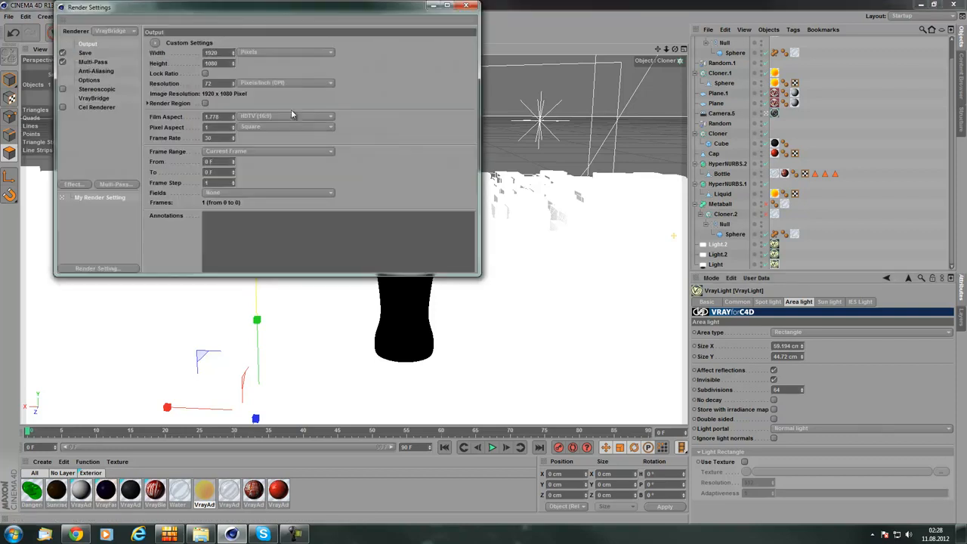
pyautogui.click(93, 98)
pyautogui.click(379, 53)
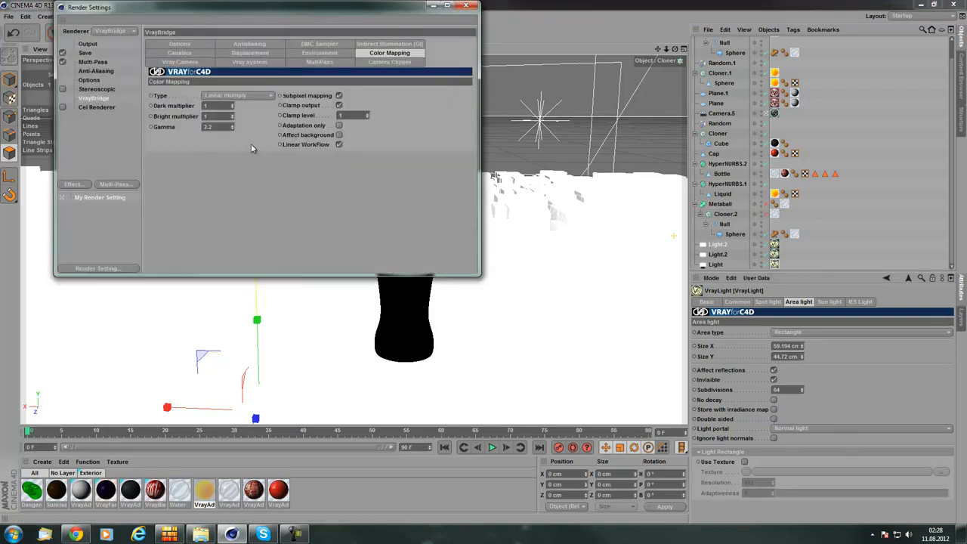
pyautogui.click(382, 45)
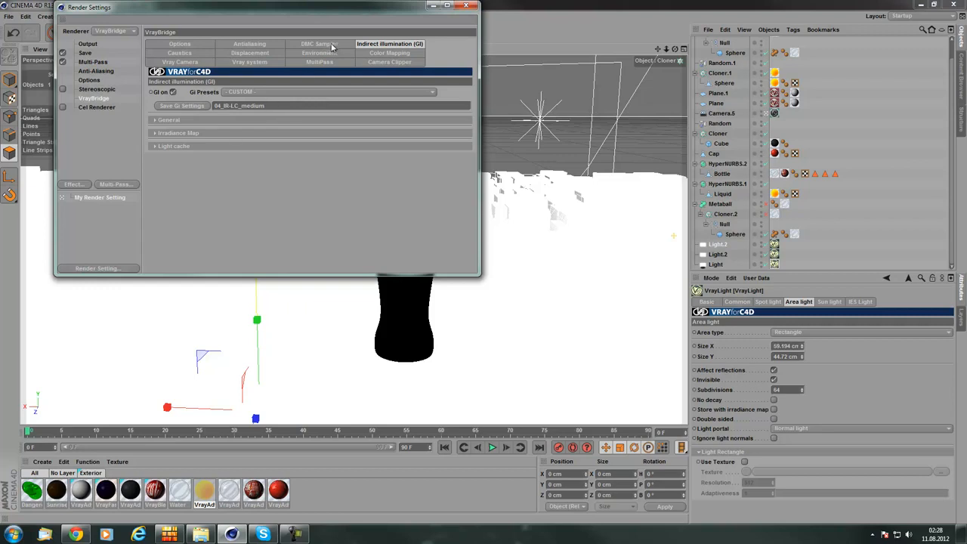
pyautogui.click(249, 45)
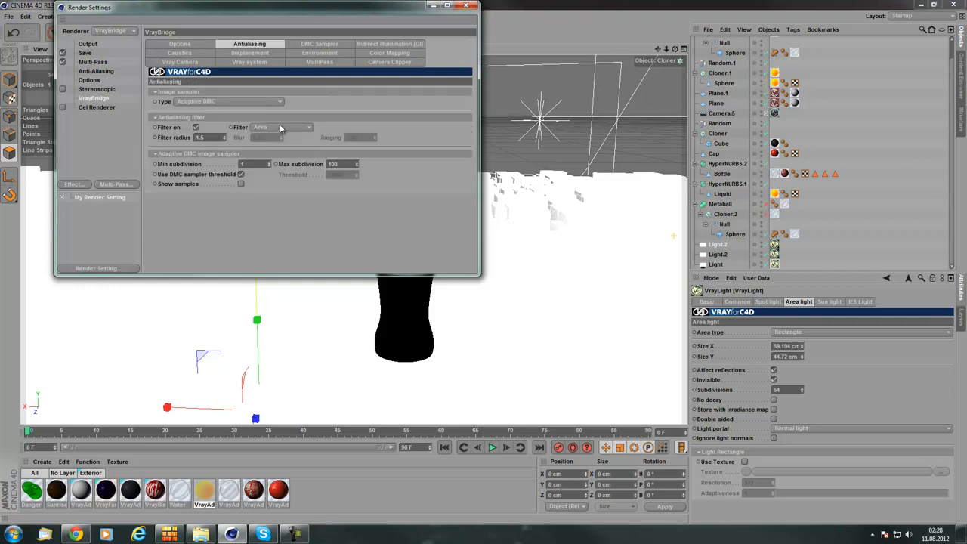
pyautogui.click(193, 175)
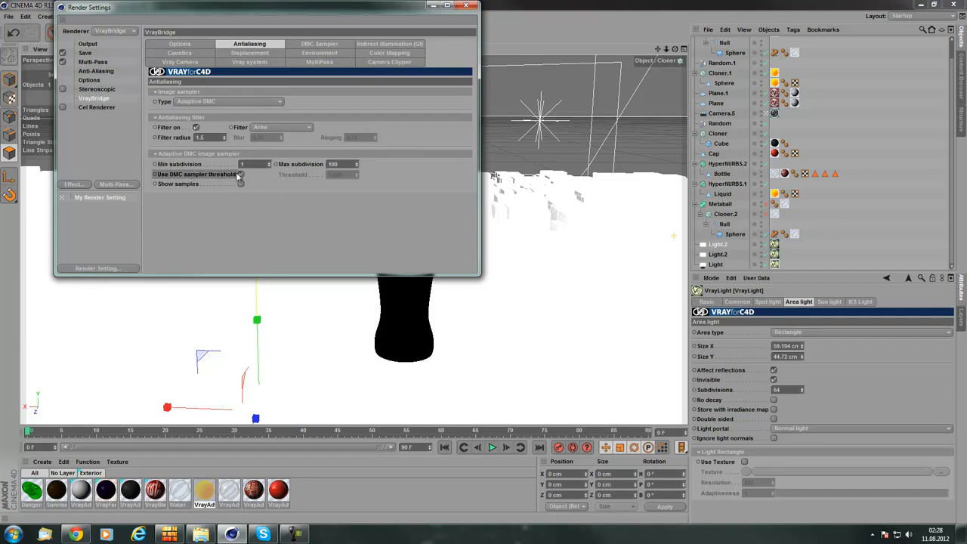
# Review the DMC Sampler's noise threshold and close the render settings
pyautogui.click(309, 47)
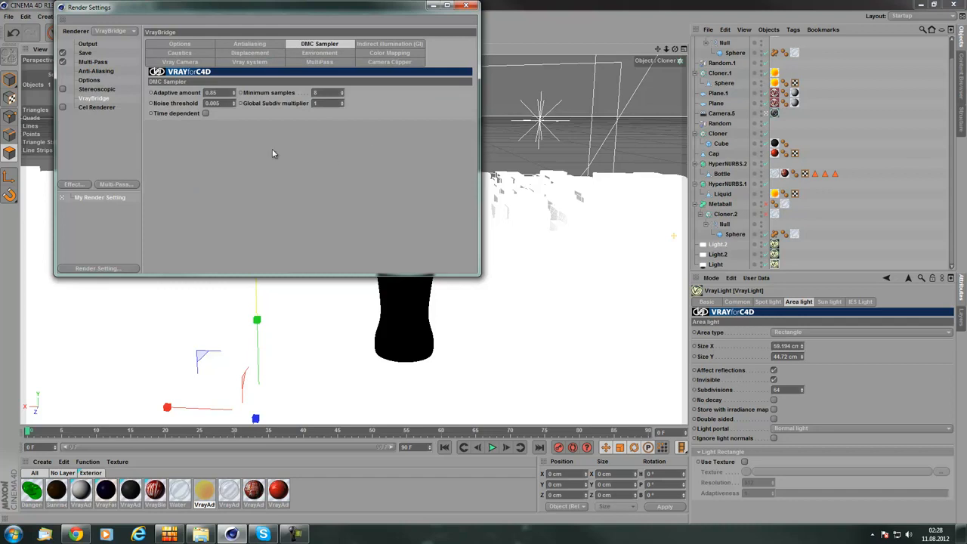
pyautogui.click(177, 104)
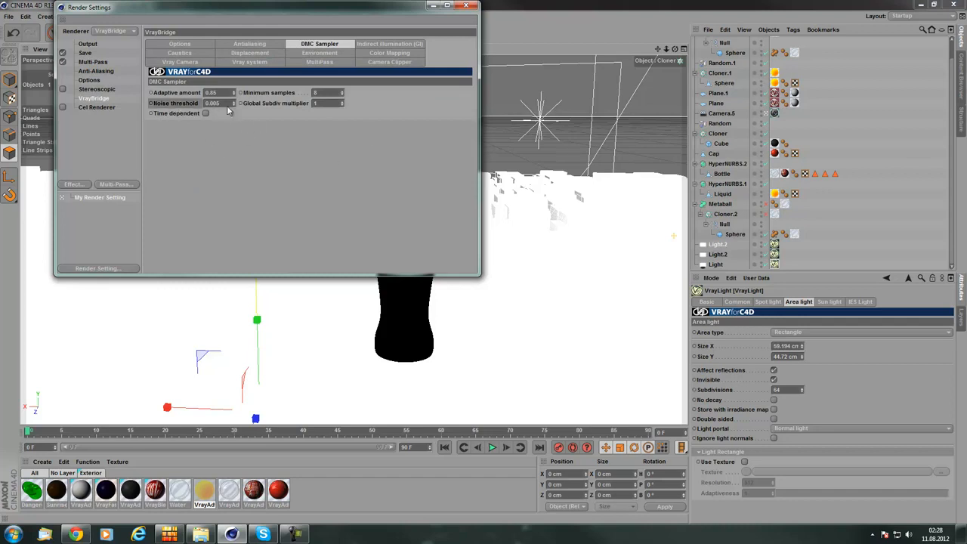
pyautogui.moveTo(301, 4); pyautogui.dragTo(371, 61)
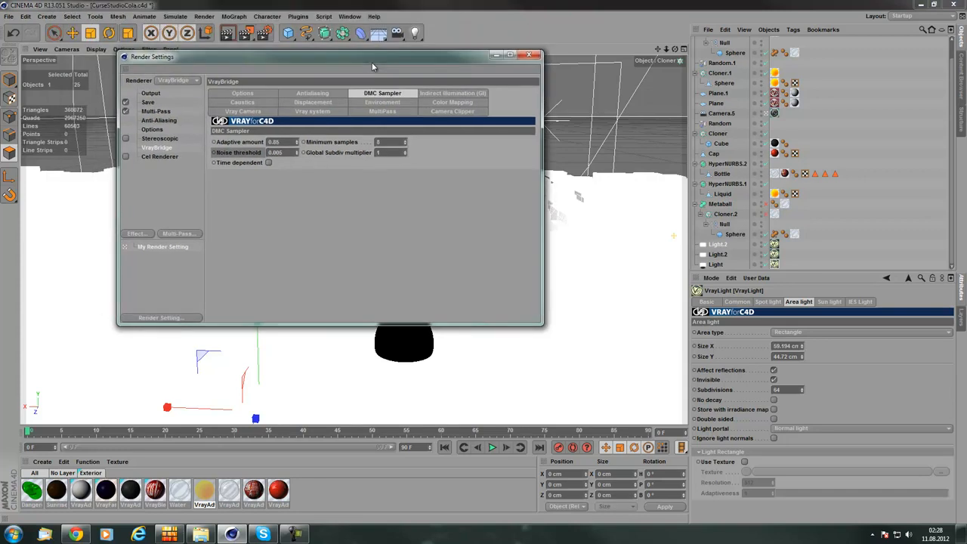
pyautogui.click(536, 62)
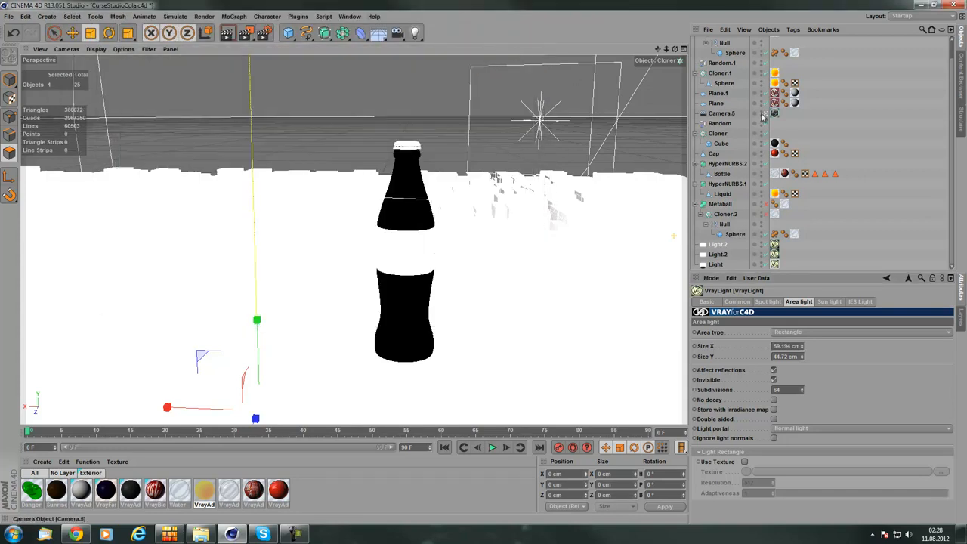
# Check Camera.5's focus distance and disable the Cloner that holds the floor cubes
pyautogui.scroll(1, 843, 121)
pyautogui.click(732, 134)
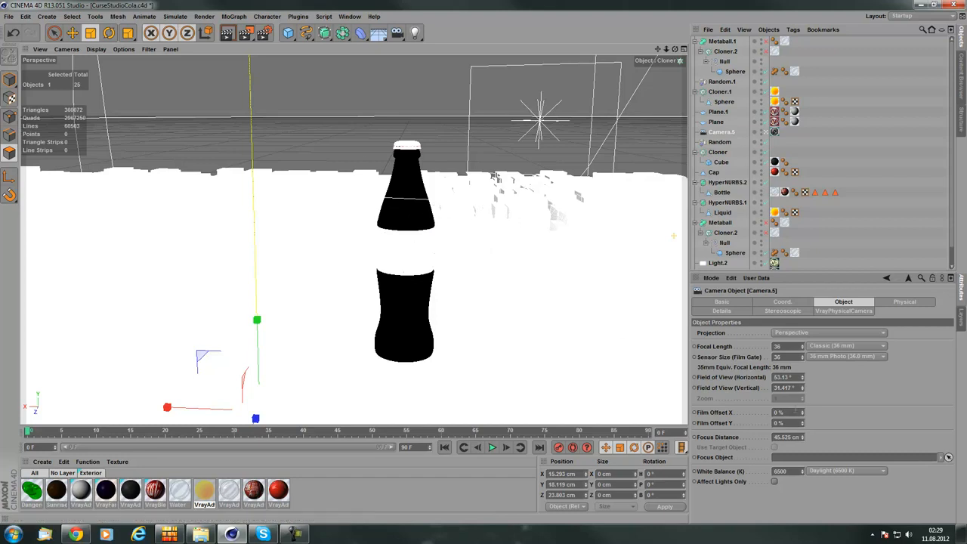
pyautogui.click(713, 436)
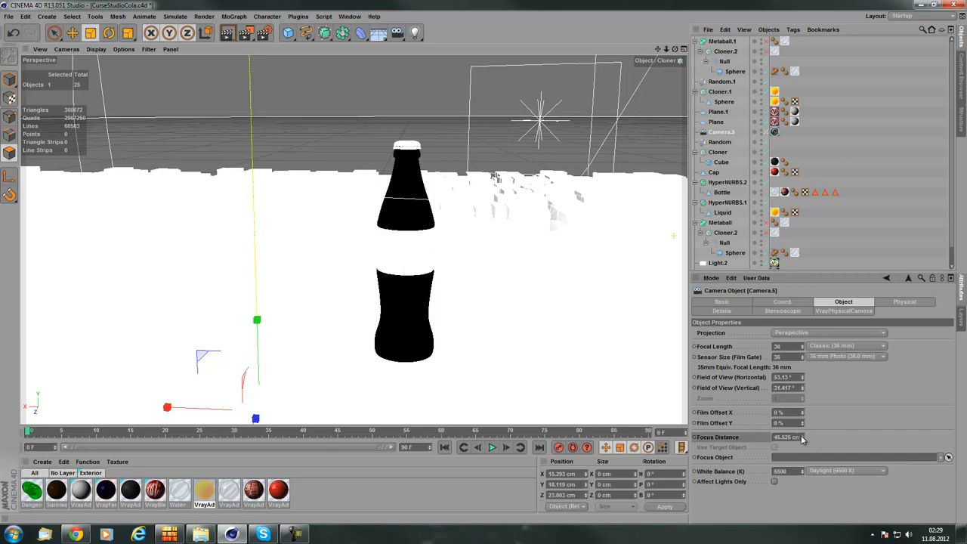
pyautogui.click(766, 153)
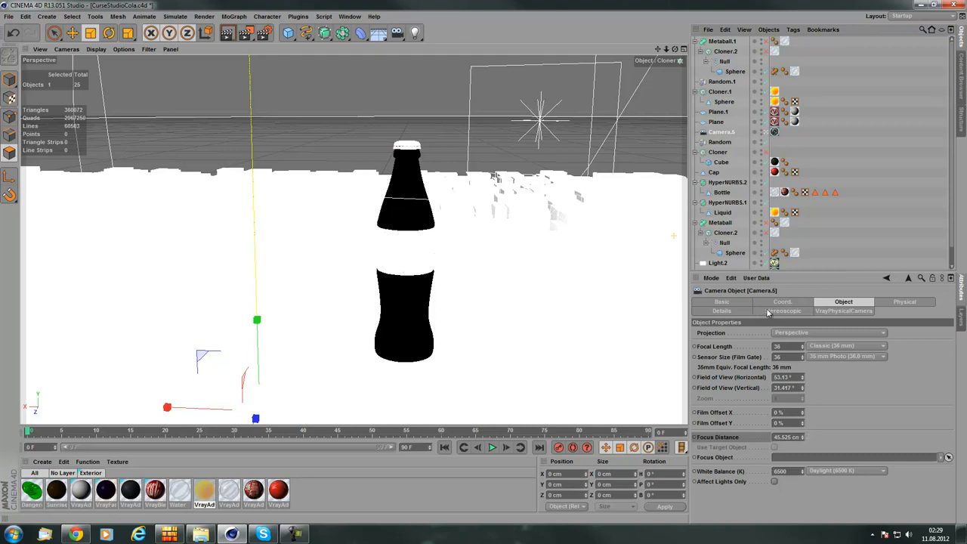
# Examine the depth of field and bokeh sampling options in Camera.5's VrayPhysicalCamera tag, and deselect everything
pyautogui.click(774, 132)
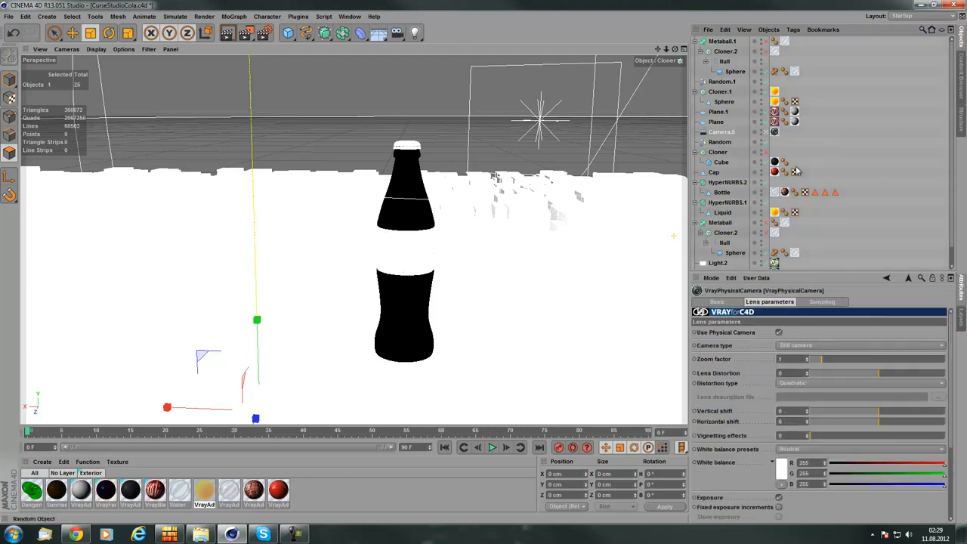
pyautogui.click(825, 302)
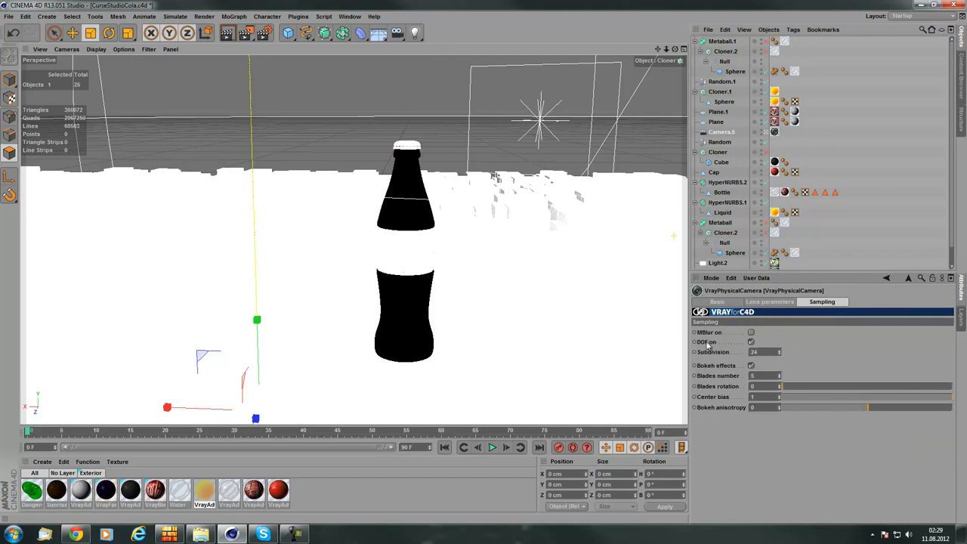
pyautogui.click(752, 366)
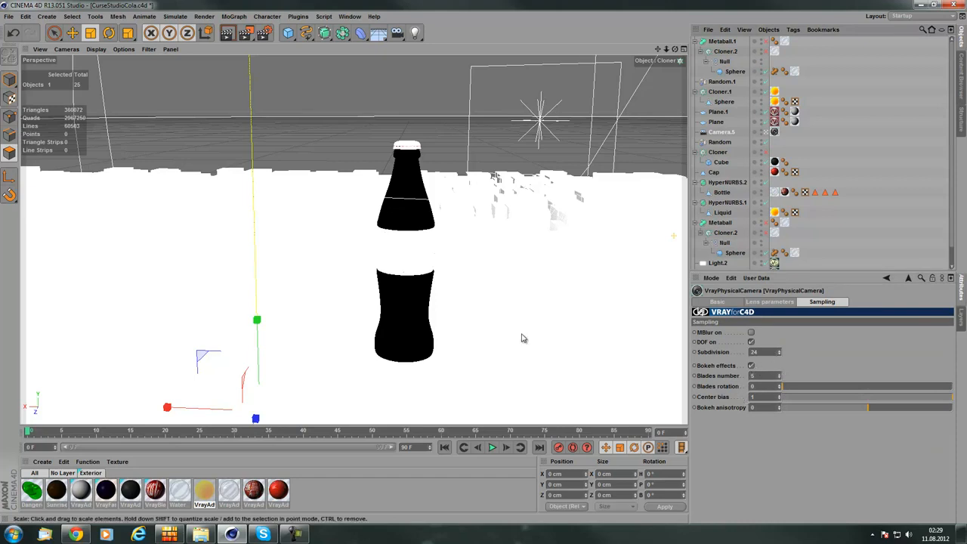
pyautogui.click(824, 126)
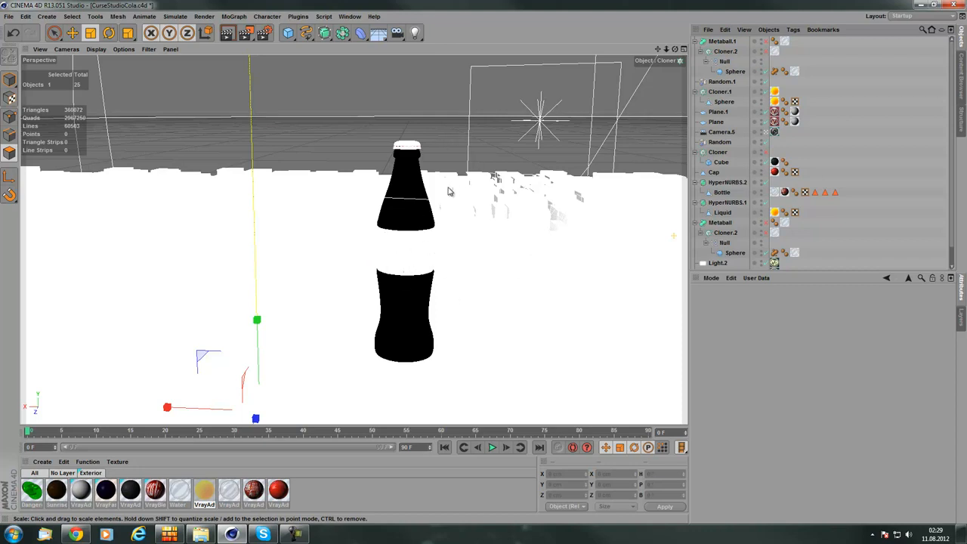
# Review the VrayPhysicalCamera tag's basic properties and lens parameters, including the vignetting effects
pyautogui.click(774, 131)
pyautogui.click(731, 302)
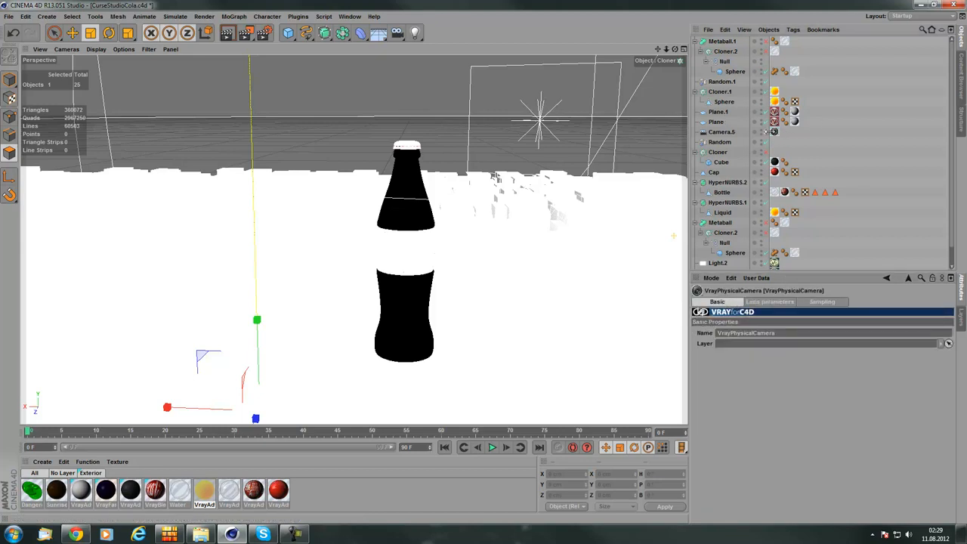
pyautogui.click(770, 302)
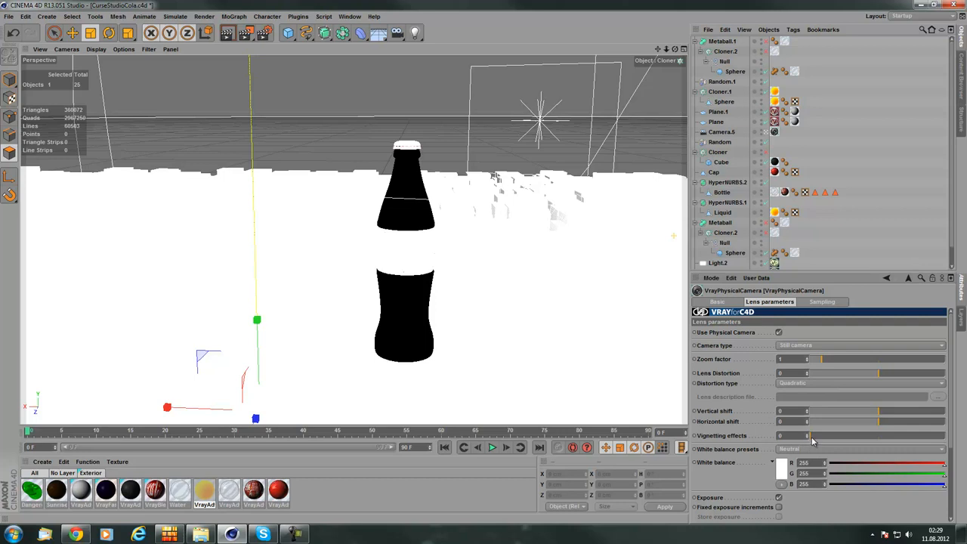
pyautogui.moveTo(814, 437); pyautogui.dragTo(810, 439)
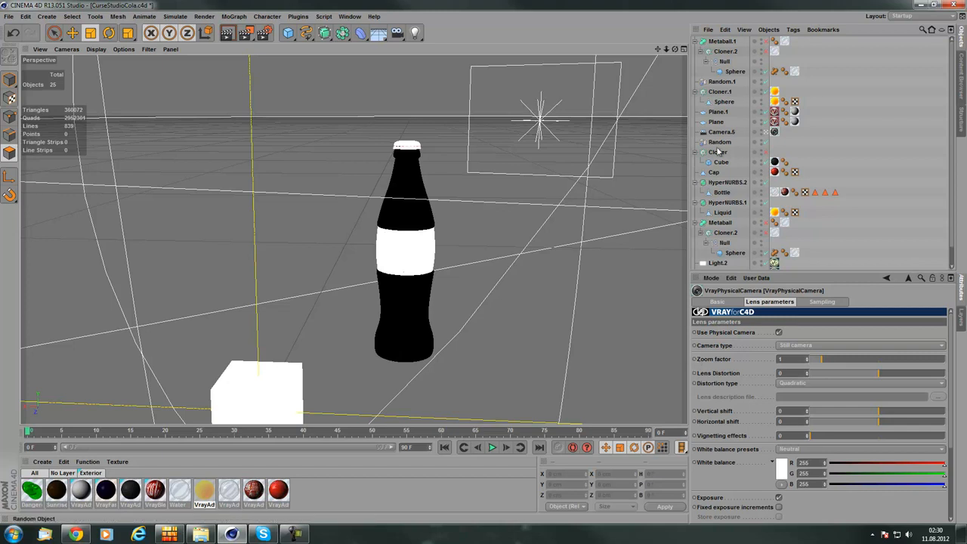
# Examine the studio layout from outside the camera view, selecting Plane and viewing both planes and the area lights around the bottle
pyautogui.click(766, 133)
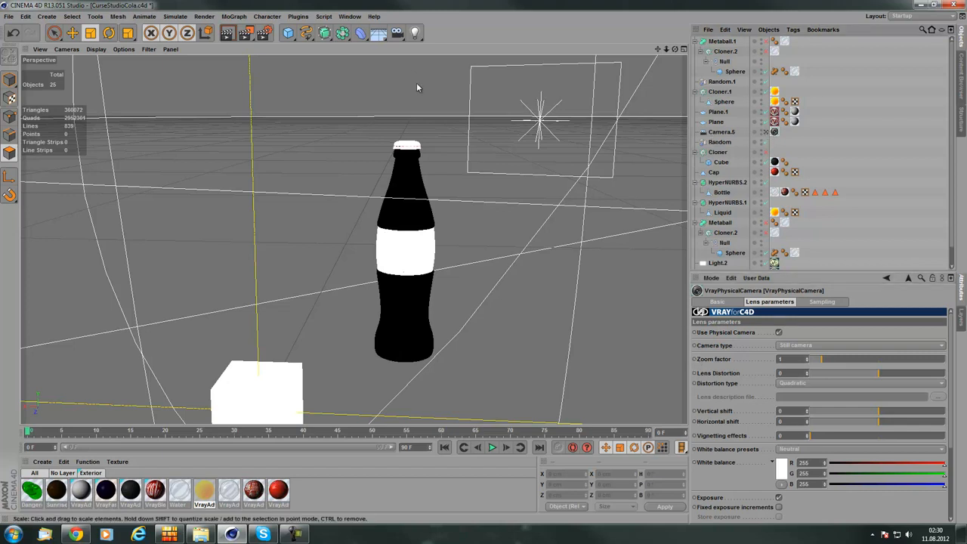
pyautogui.keyDown('alt'); pyautogui.moveTo(362, 209); pyautogui.dragTo(561, 181); pyautogui.keyUp('alt')
pyautogui.keyDown('alt'); pyautogui.moveTo(354, 239); pyautogui.dragTo(482, 205); pyautogui.keyUp('alt')
pyautogui.click(315, 110)
pyautogui.keyDown('alt'); pyautogui.moveTo(468, 111); pyautogui.dragTo(277, 258, button='middle'); pyautogui.keyUp('alt')
pyautogui.scroll(-2, 759, 227)
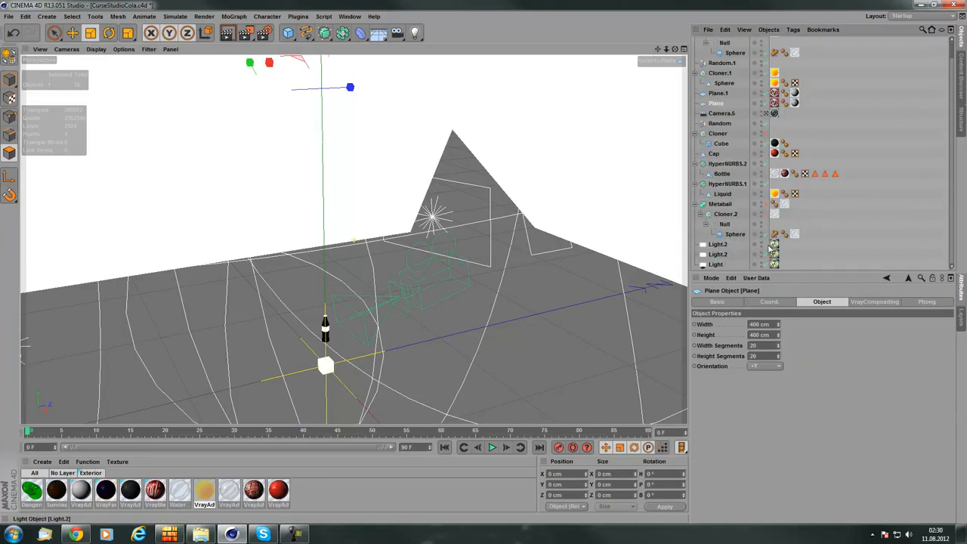
pyautogui.keyDown('alt'); pyautogui.moveTo(444, 184); pyautogui.dragTo(194, 213, button='right'); pyautogui.keyUp('alt')
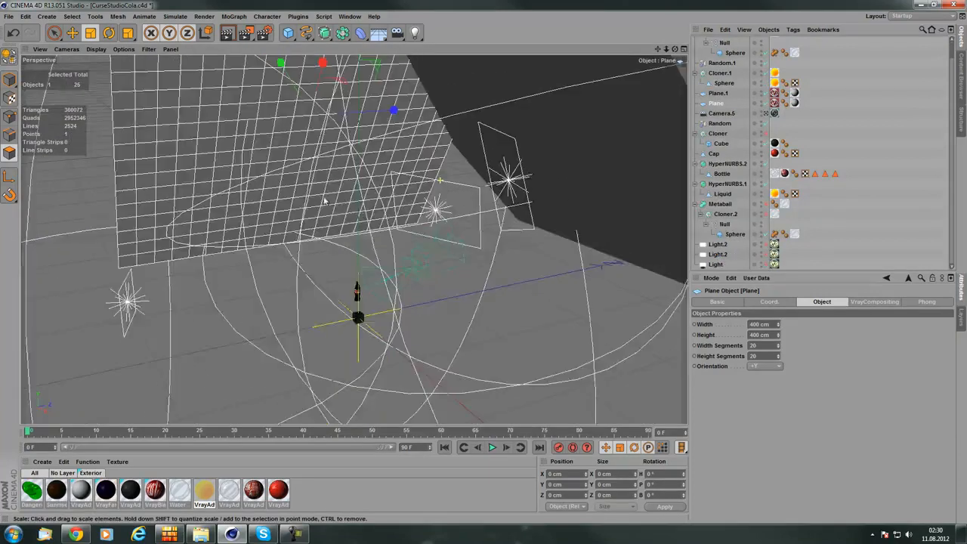
pyautogui.keyDown('alt'); pyautogui.moveTo(361, 208); pyautogui.dragTo(425, 210); pyautogui.keyUp('alt')
pyautogui.keyDown('alt'); pyautogui.moveTo(437, 202); pyautogui.dragTo(375, 233, button='middle'); pyautogui.keyUp('alt')
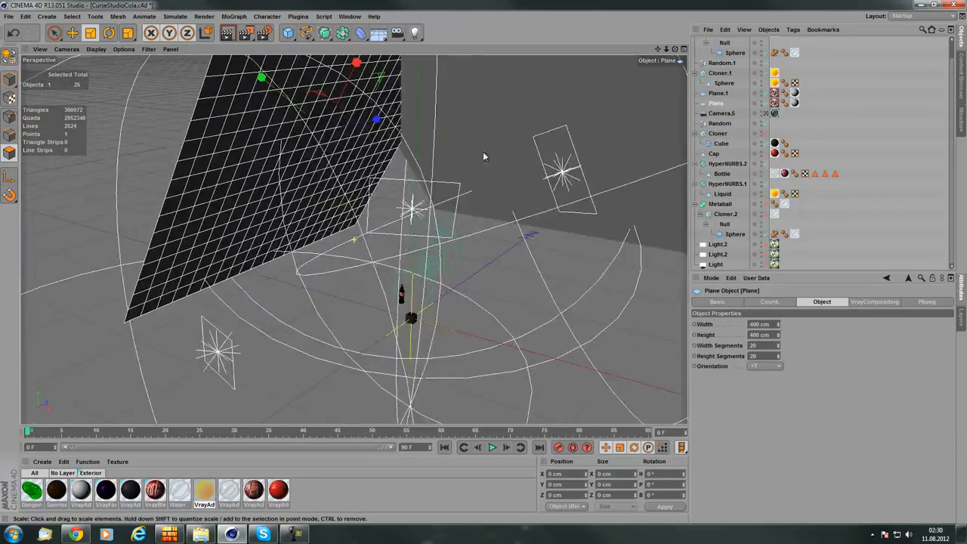
pyautogui.keyDown('alt'); pyautogui.moveTo(497, 144); pyautogui.dragTo(440, 201, button='middle'); pyautogui.keyUp('alt')
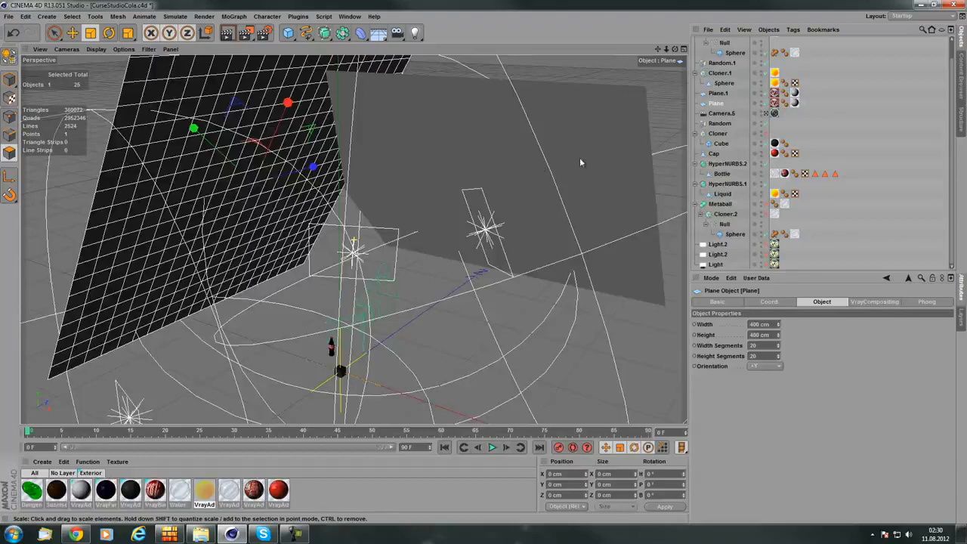
pyautogui.scroll(-1, 575, 160)
pyautogui.keyDown('alt'); pyautogui.moveTo(572, 156); pyautogui.dragTo(435, 228, button='middle'); pyautogui.keyUp('alt')
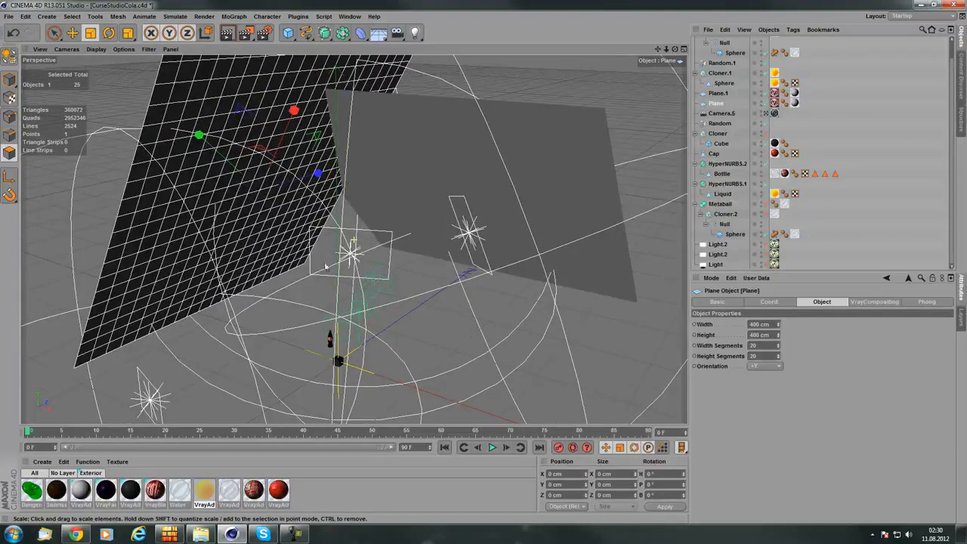
pyautogui.keyDown('alt'); pyautogui.moveTo(272, 237); pyautogui.dragTo(332, 244, button='middle'); pyautogui.keyUp('alt')
pyautogui.keyDown('alt'); pyautogui.moveTo(288, 305); pyautogui.dragTo(278, 323); pyautogui.keyUp('alt')
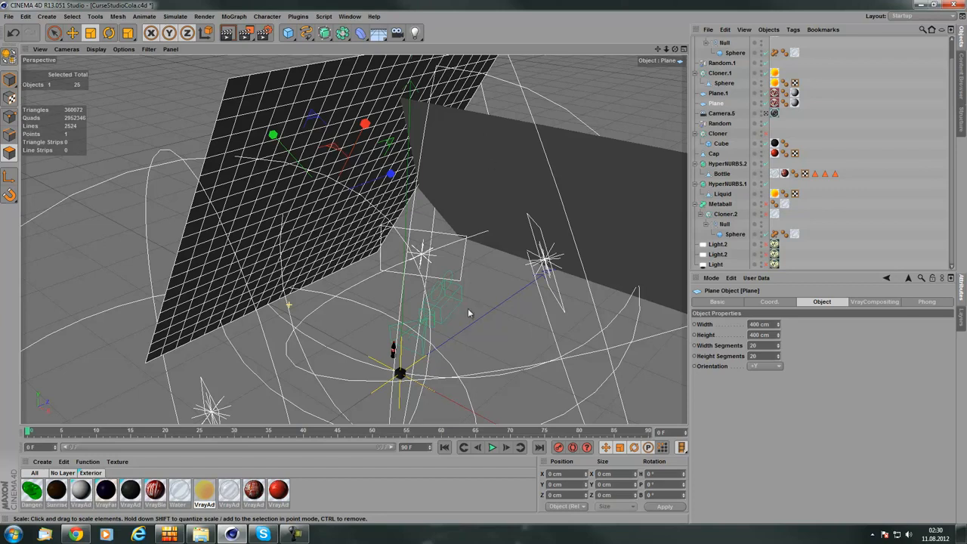
pyautogui.keyDown('alt'); pyautogui.moveTo(411, 300); pyautogui.dragTo(487, 270); pyautogui.keyUp('alt')
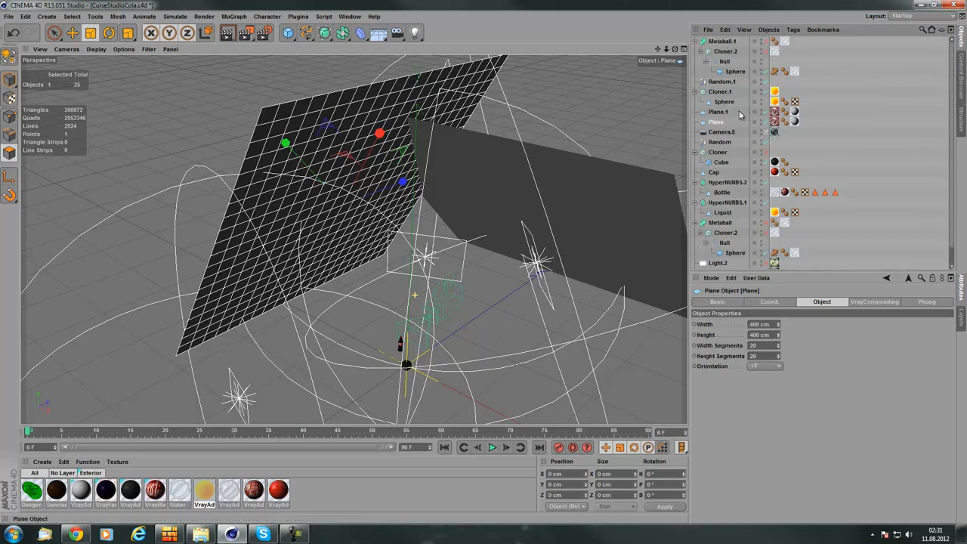
# Collapse the Metaball.1, Cloner.1 and Cloner hierarchies and compare the settings of the Random and Random.1 effectors
pyautogui.click(695, 41)
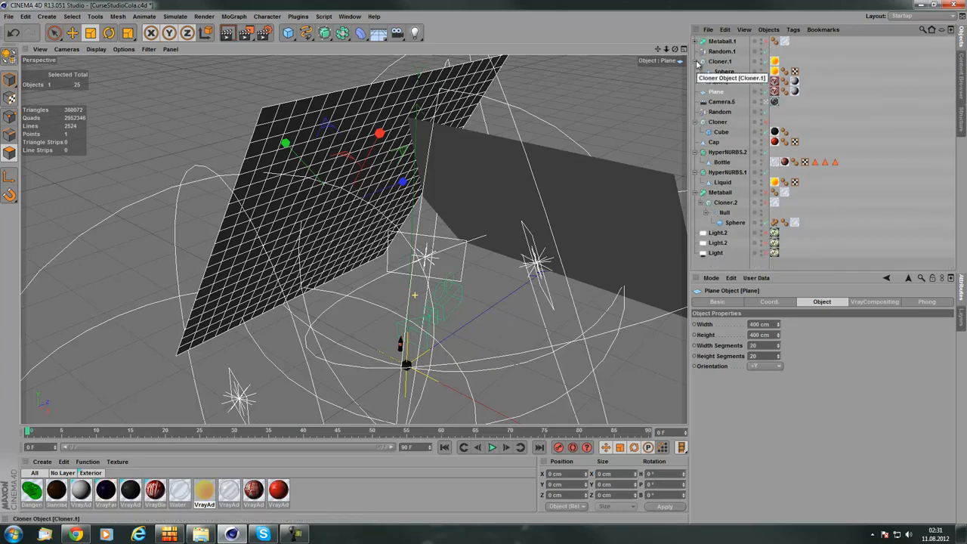
pyautogui.click(695, 62)
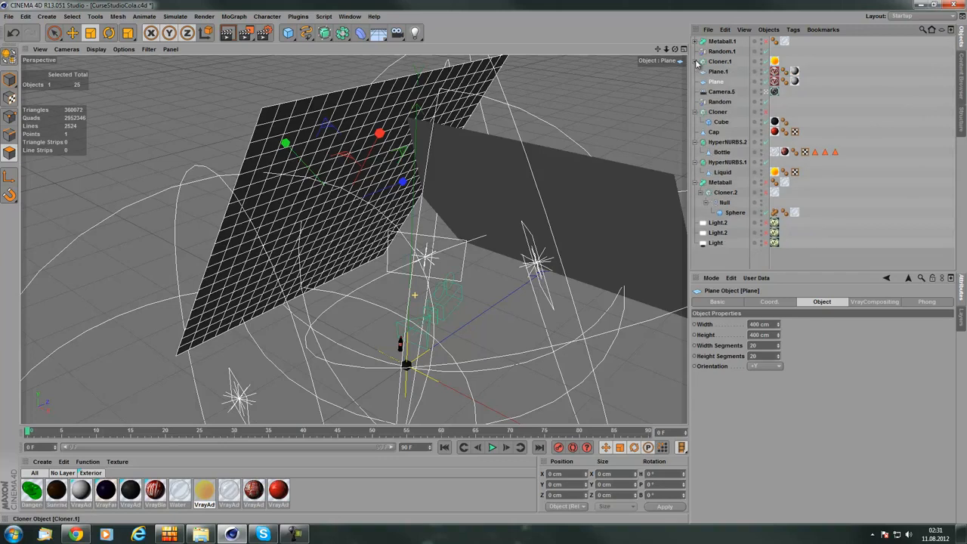
pyautogui.click(696, 112)
pyautogui.click(729, 102)
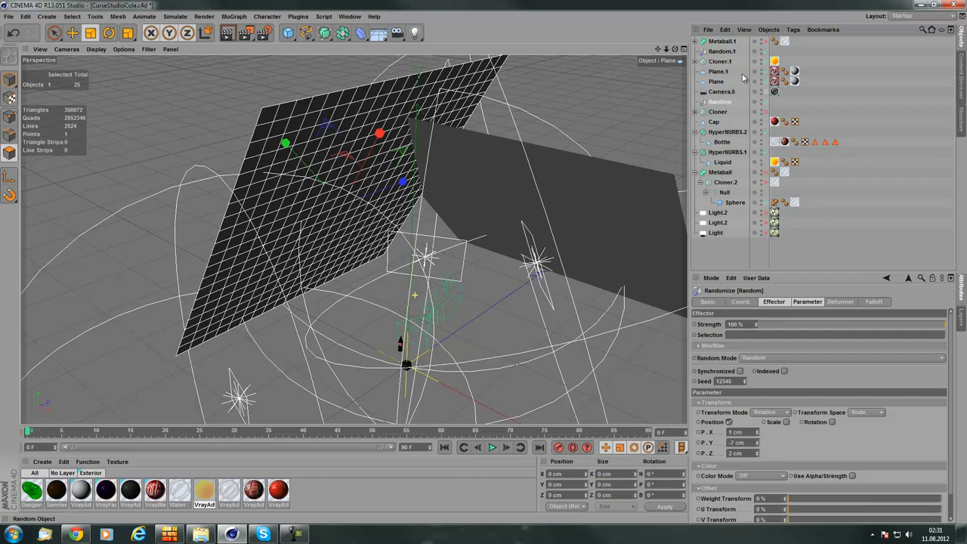
pyautogui.click(723, 52)
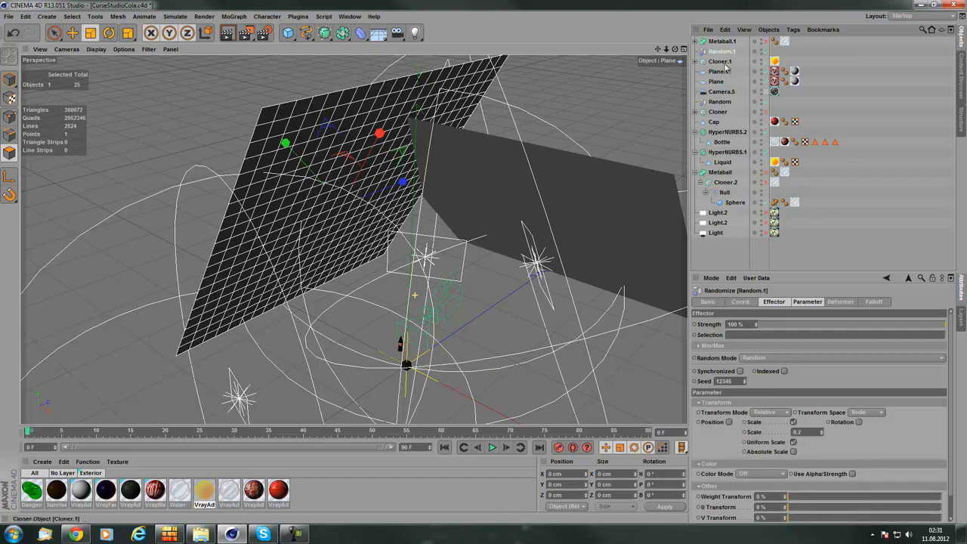
pyautogui.click(719, 102)
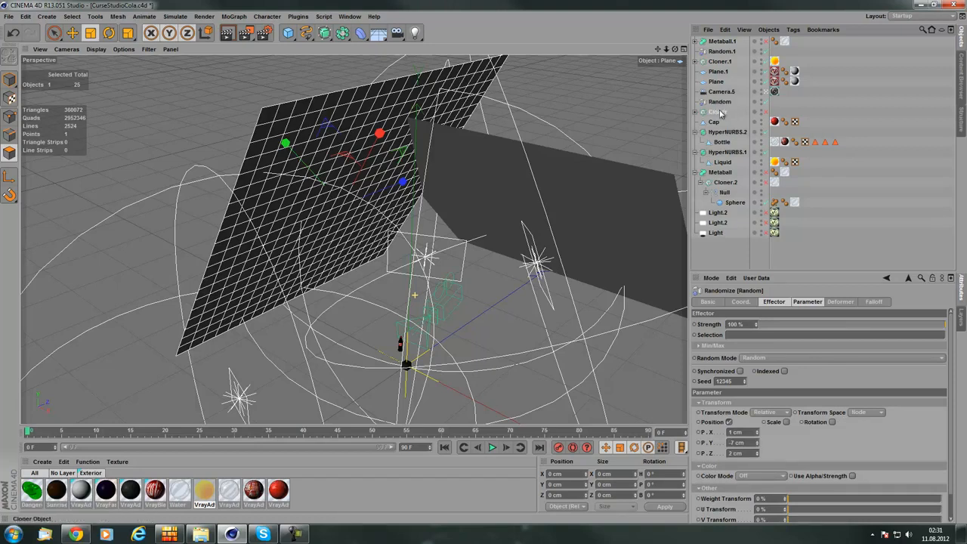
# Review the floor Cloner's grid array, transform settings and assigned effectors
pyautogui.click(719, 112)
pyautogui.click(694, 112)
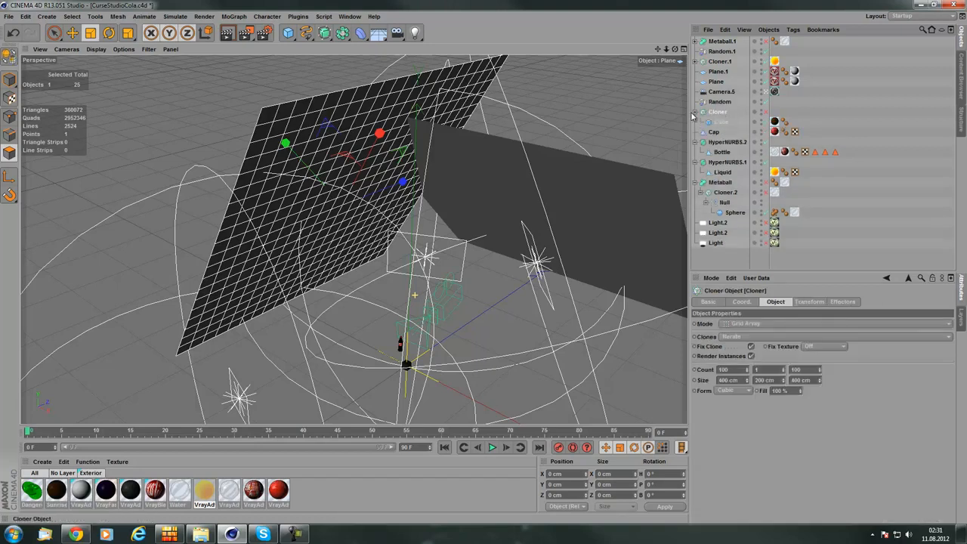
pyautogui.click(810, 302)
pyautogui.click(842, 302)
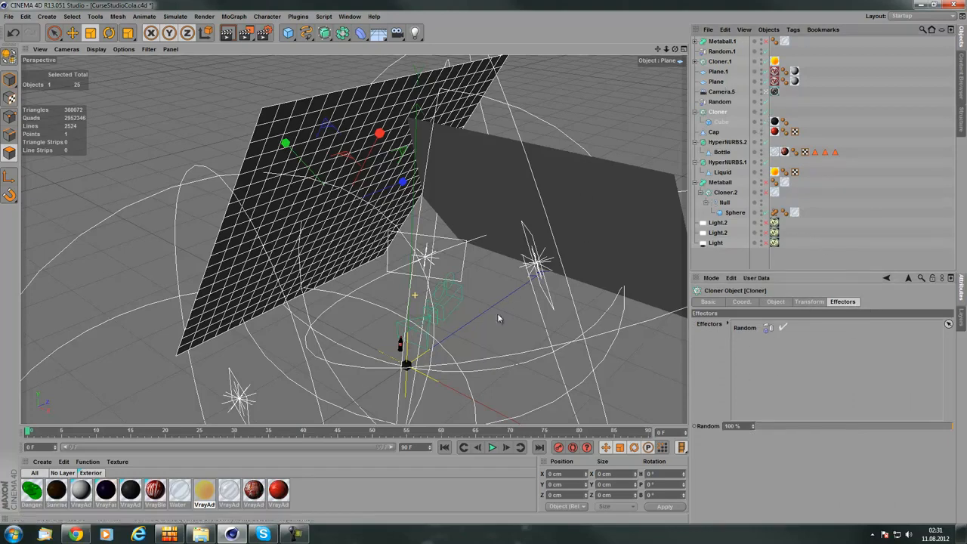
# Examine Metaball.1's properties, the effector lists of the Cloner.2 objects under both metaballs, and Random.1's parameters
pyautogui.click(723, 51)
pyautogui.click(723, 42)
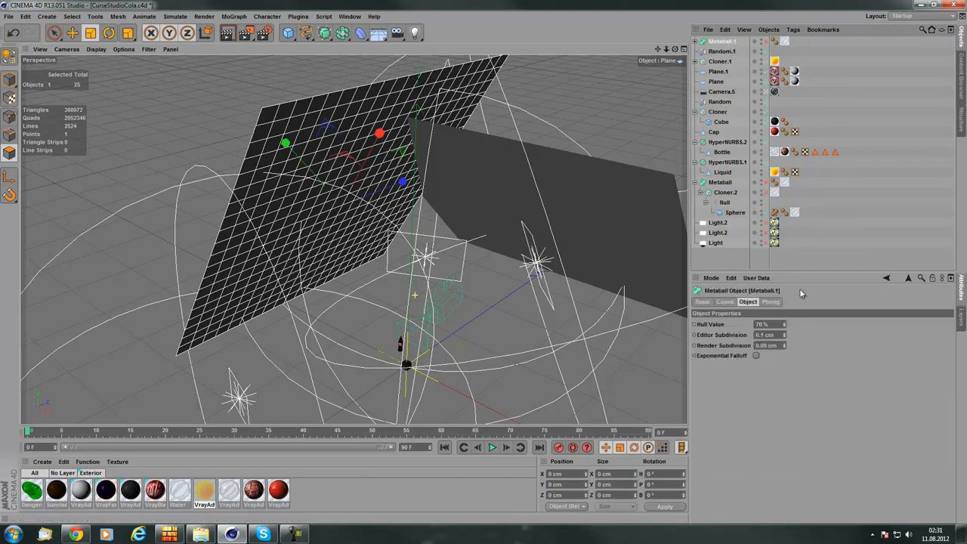
pyautogui.click(698, 42)
pyautogui.click(724, 51)
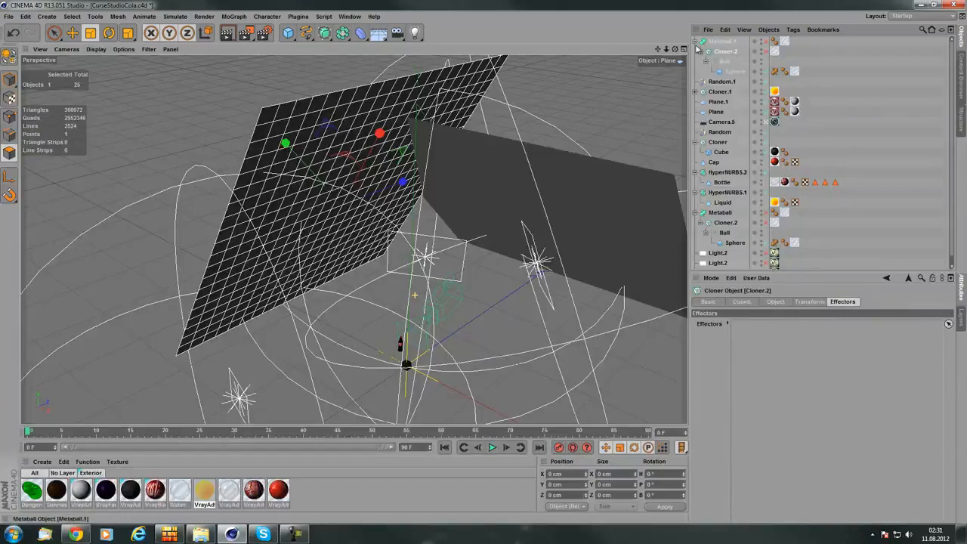
pyautogui.click(721, 82)
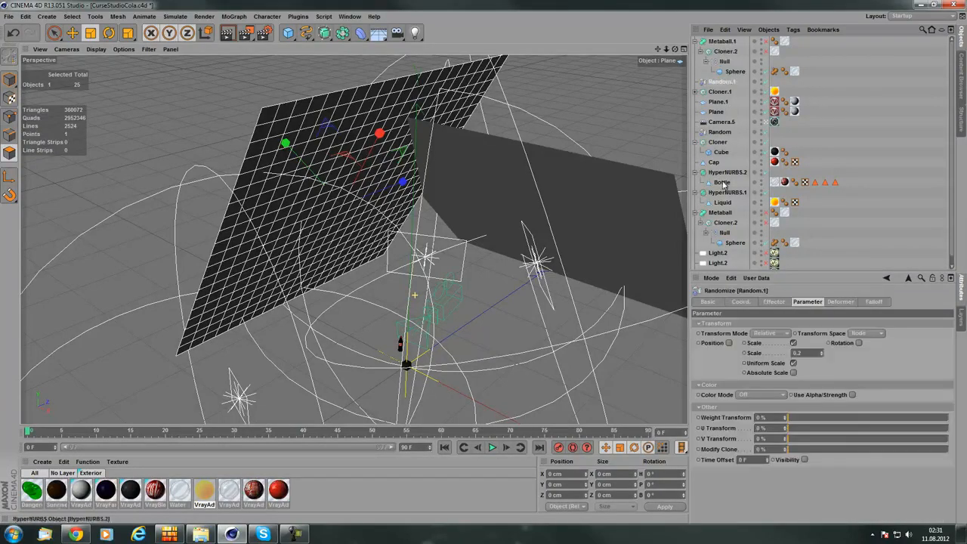
pyautogui.scroll(-1, 729, 189)
pyautogui.click(728, 214)
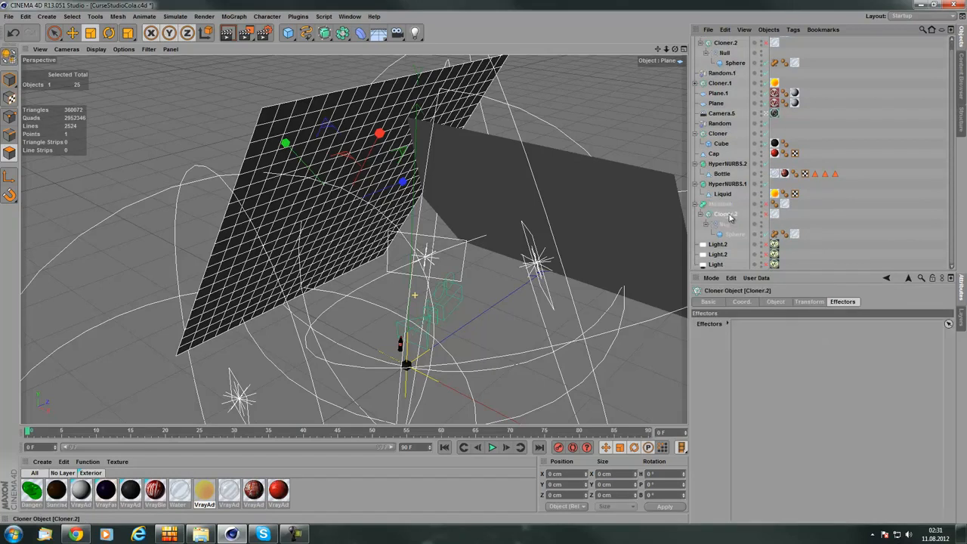
pyautogui.click(717, 132)
pyautogui.scroll(1, 722, 136)
pyautogui.click(724, 84)
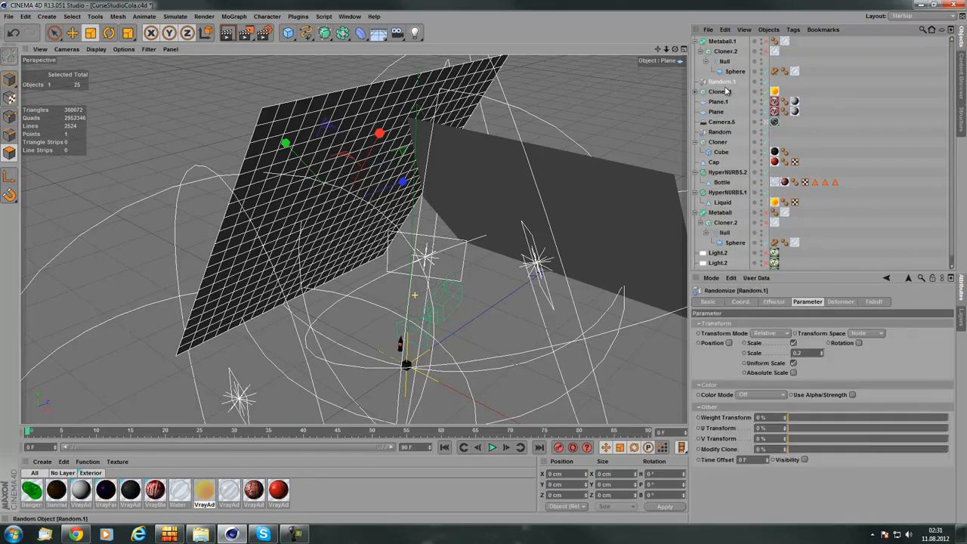
# Check Cloner.1's effector list and its Sphere child, and compare them with the floor Cloner
pyautogui.click(721, 91)
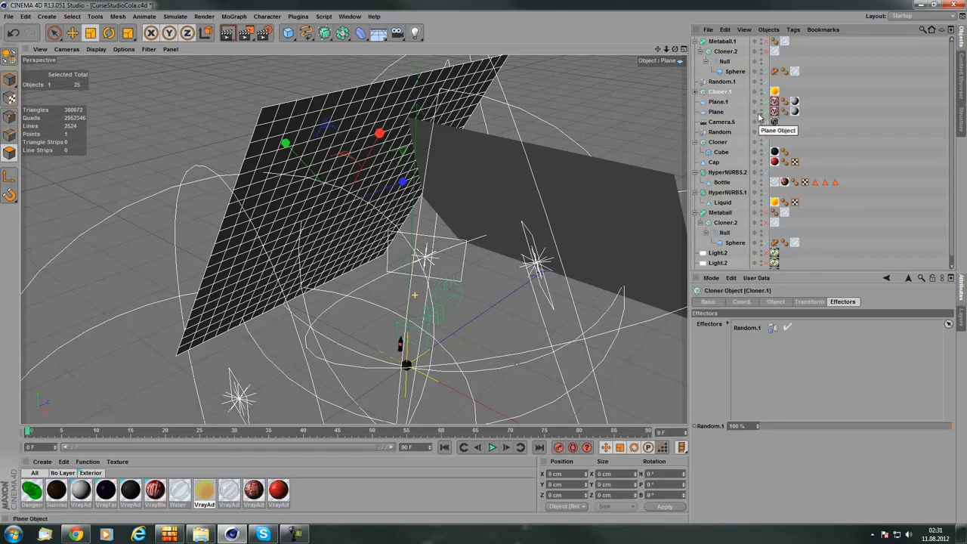
pyautogui.click(695, 91)
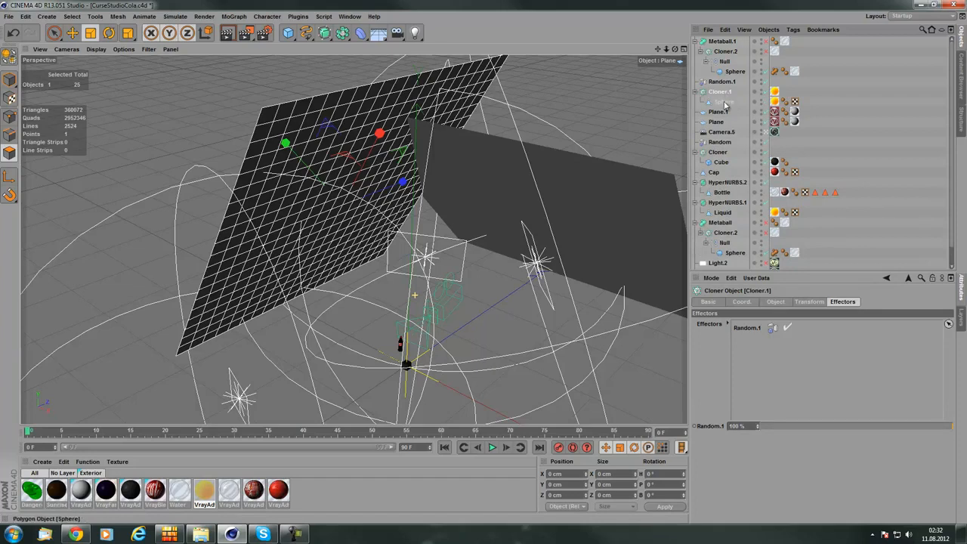
pyautogui.click(718, 153)
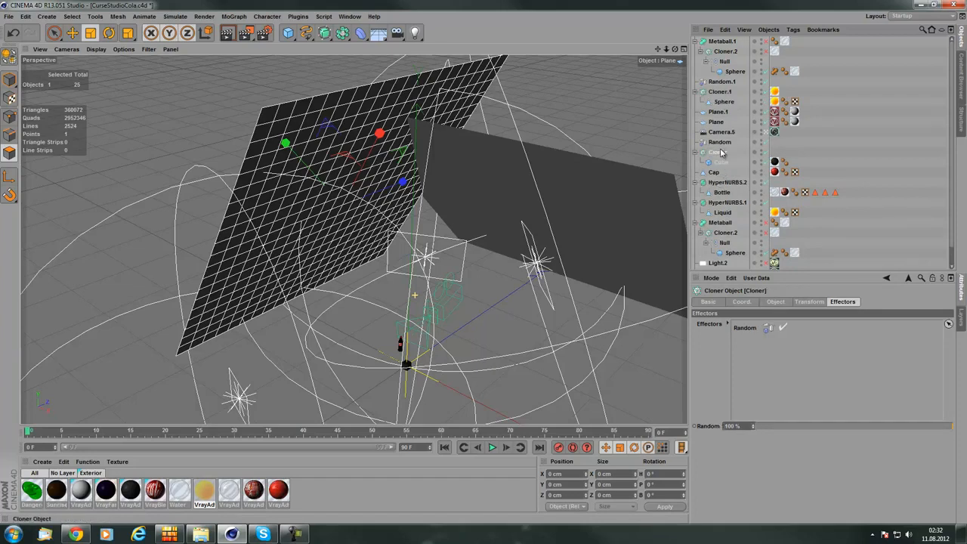
pyautogui.click(719, 93)
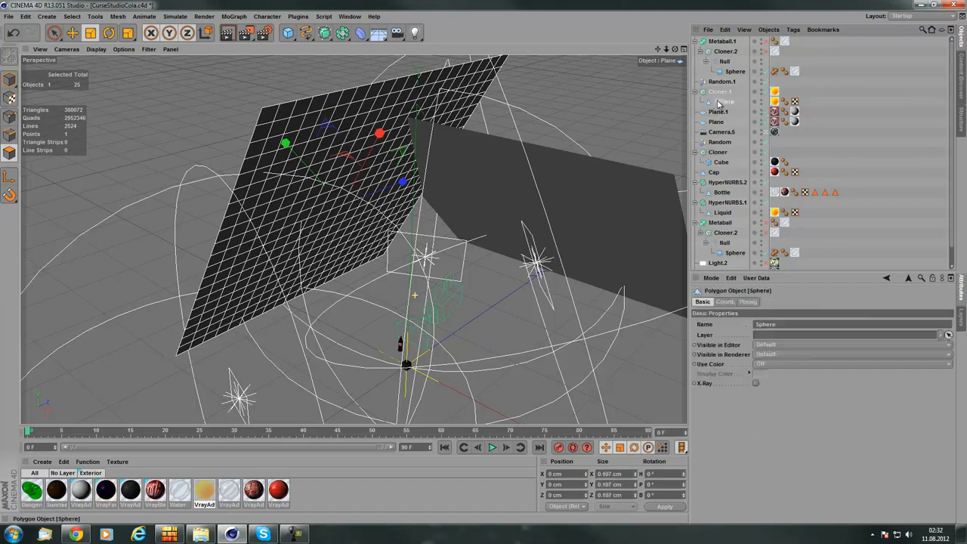
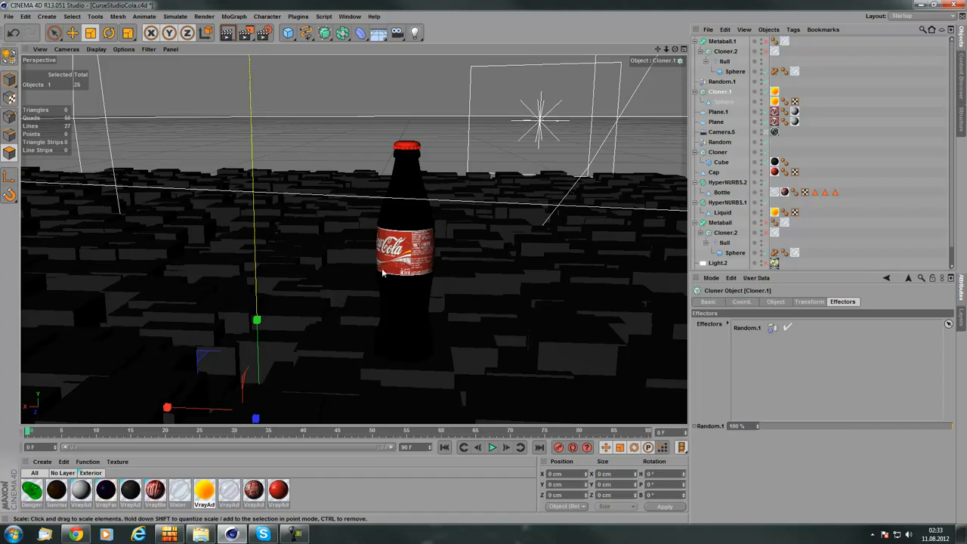
pyautogui.click(846, 146)
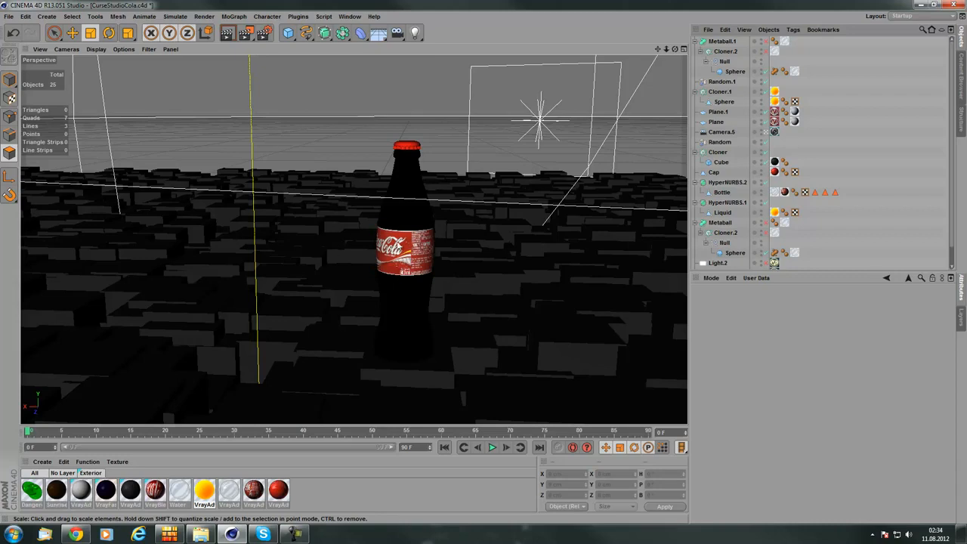
pyautogui.scroll(1, 404, 232)
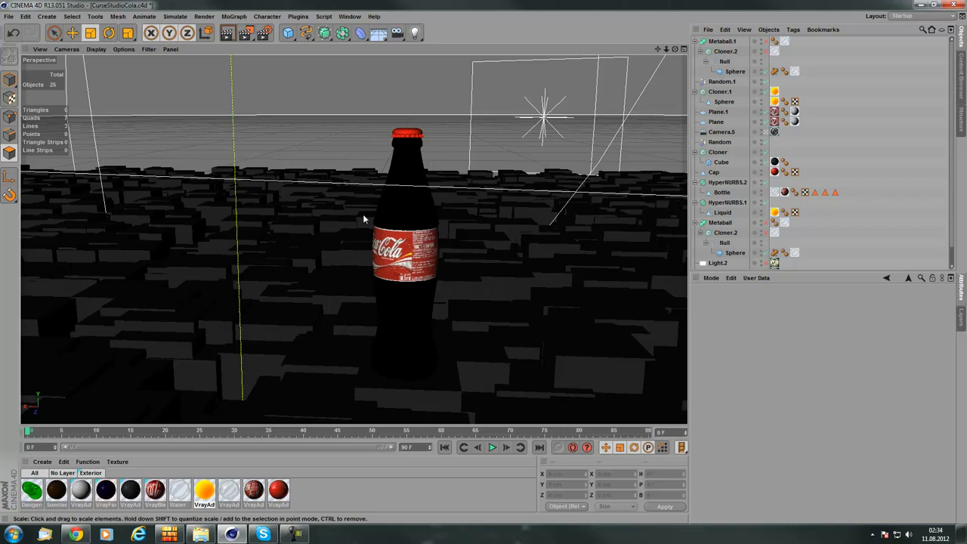
pyautogui.click(298, 18)
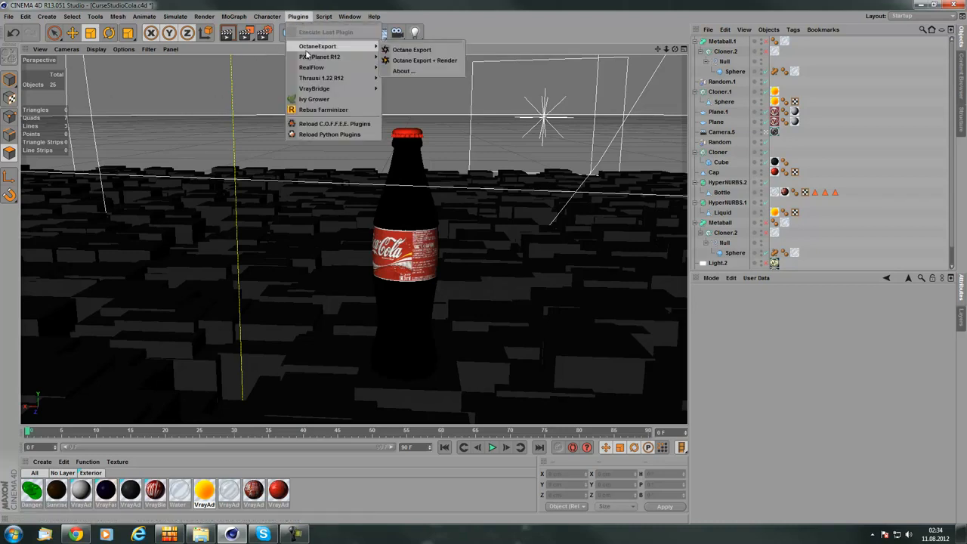
pyautogui.click(403, 3)
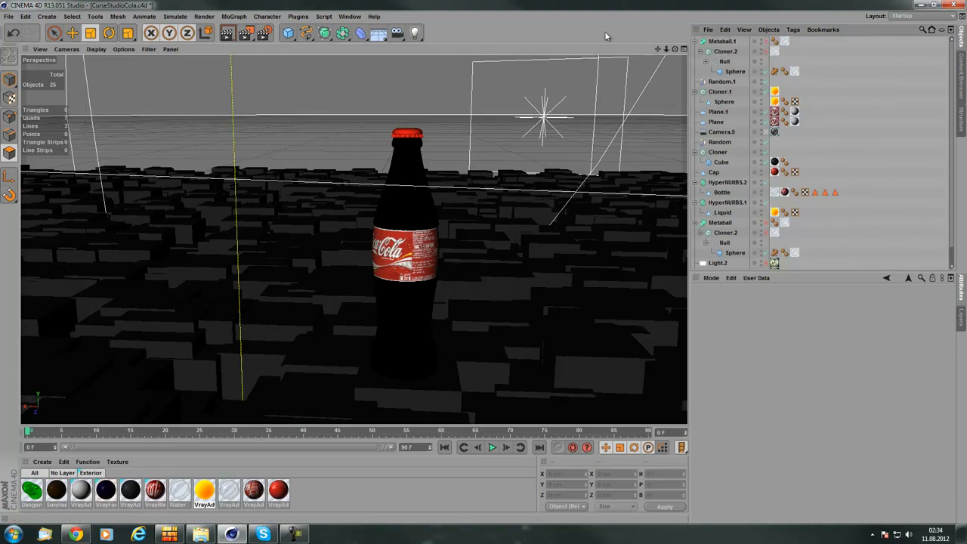
# Delete HyperNURBS.1 with its Liquid object, and both Metaball.1 and Metaball with their contents
pyautogui.scroll(-1, 823, 166)
pyautogui.scroll(5, 529, 226)
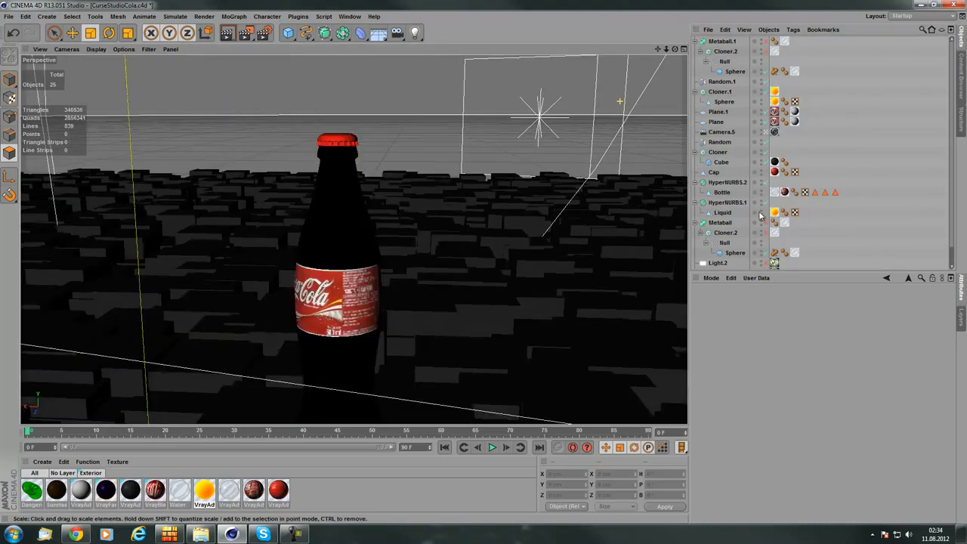
pyautogui.scroll(-5, 498, 240)
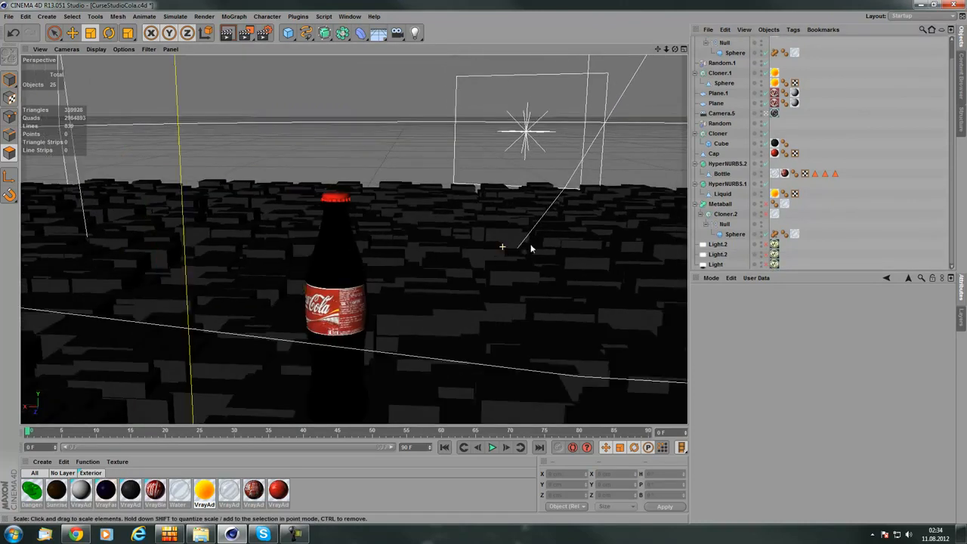
pyautogui.scroll(-2, 597, 222)
pyautogui.click(729, 186)
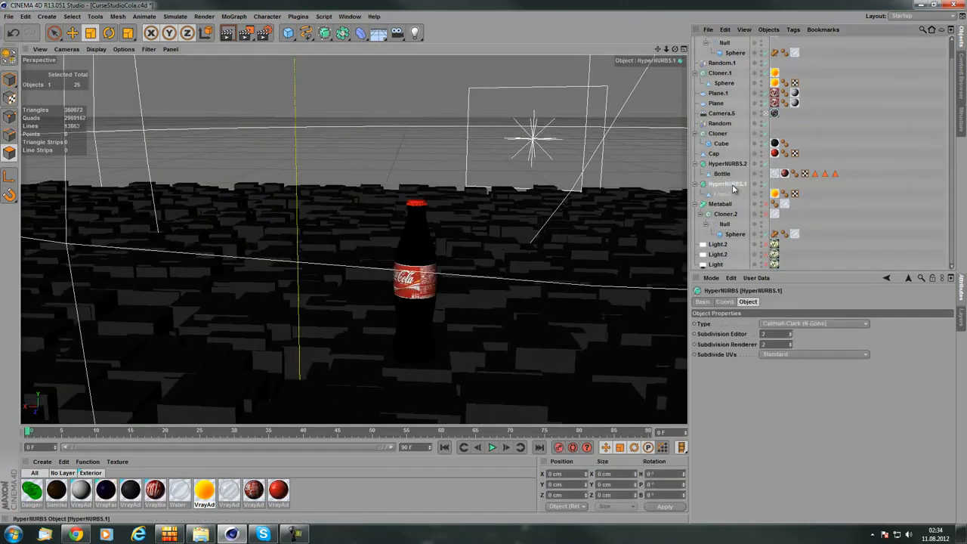
pyautogui.press('Delete')
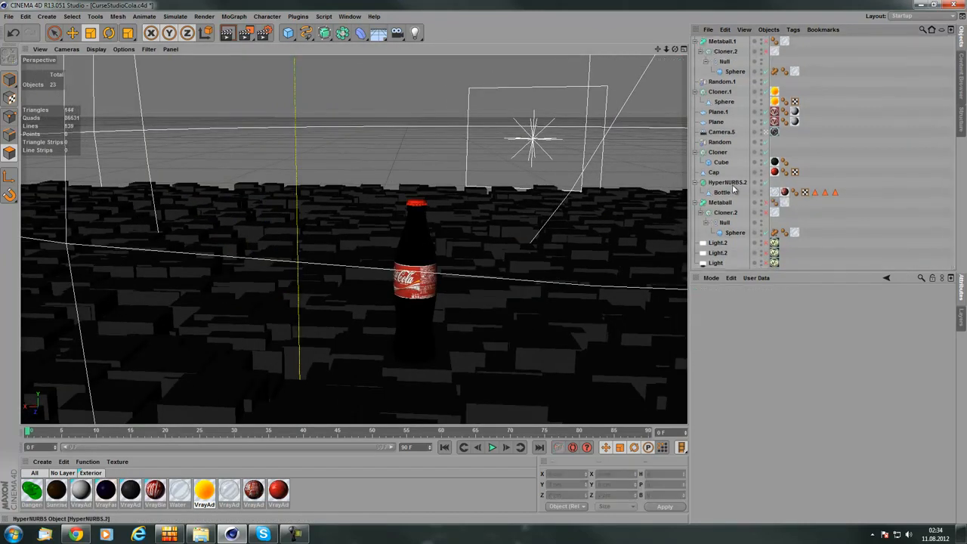
pyautogui.click(722, 41)
pyautogui.press('Delete')
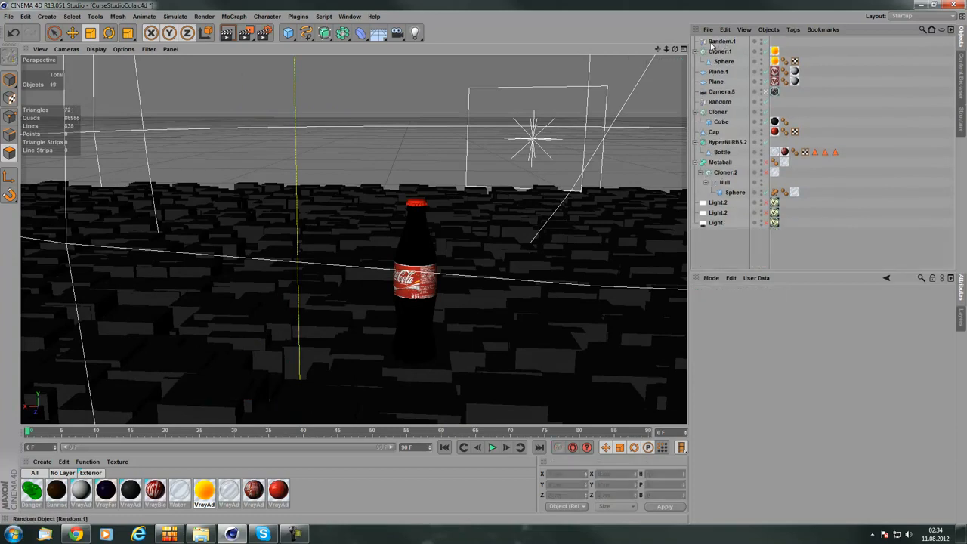
pyautogui.click(720, 162)
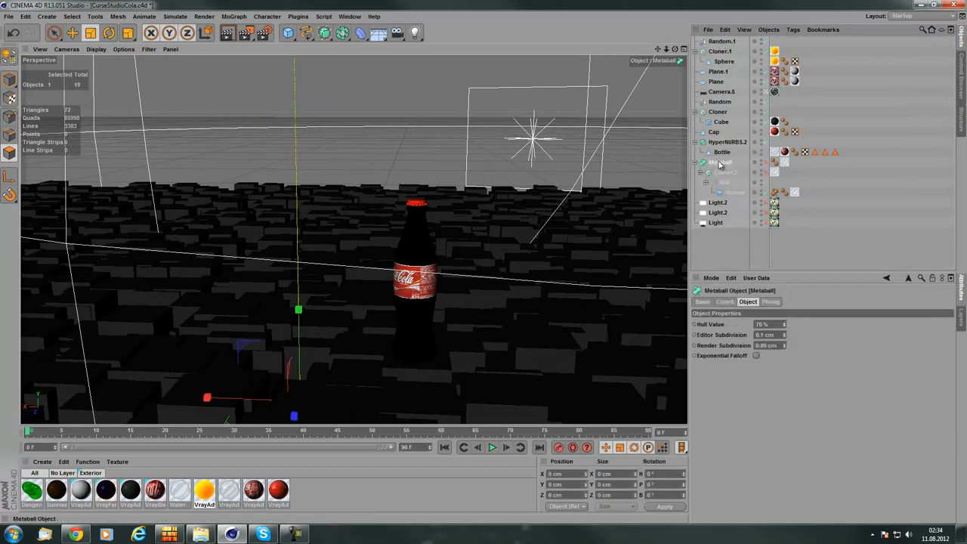
pyautogui.press('Delete')
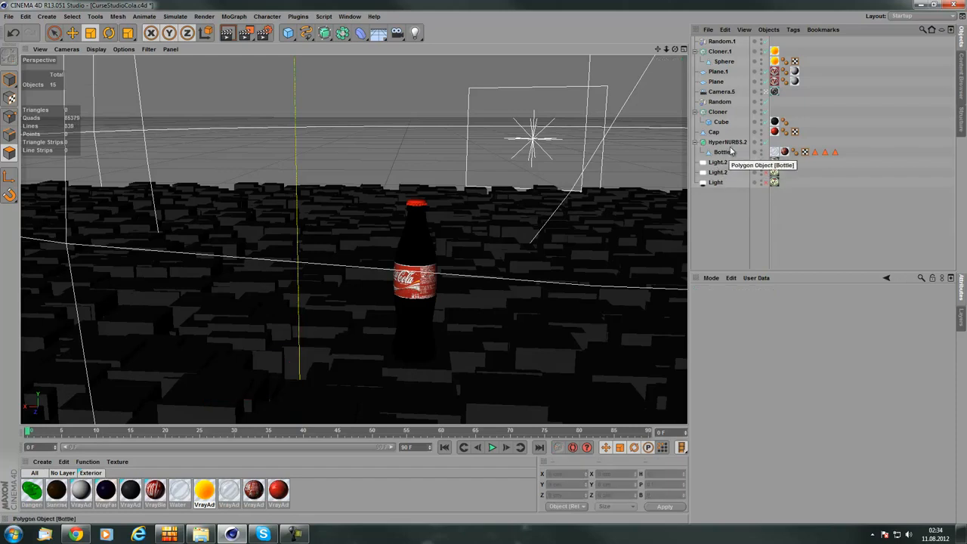
# Make HyperNURBS.2 editable, move the Bottle out of it to the top of the hierarchy, and delete the leftover null
pyautogui.click(732, 142)
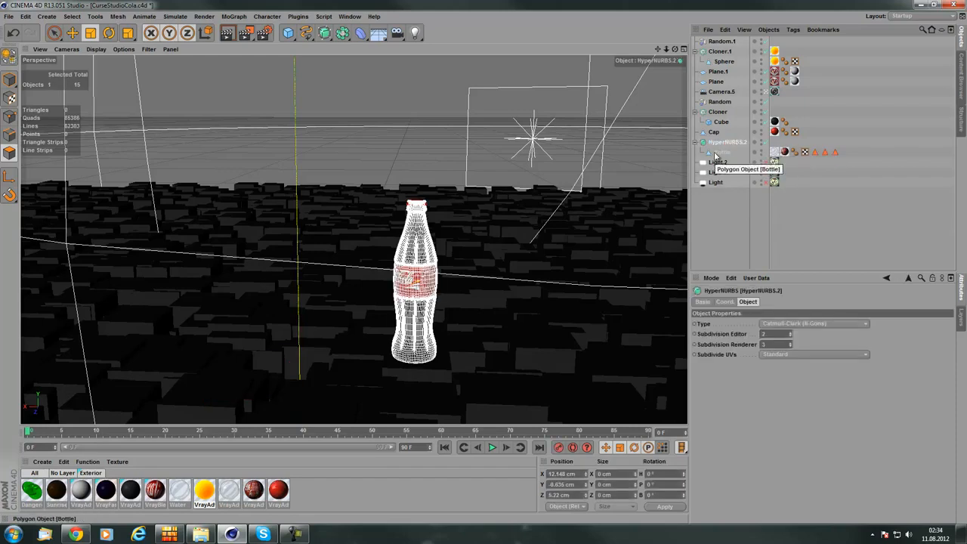
pyautogui.click(726, 143)
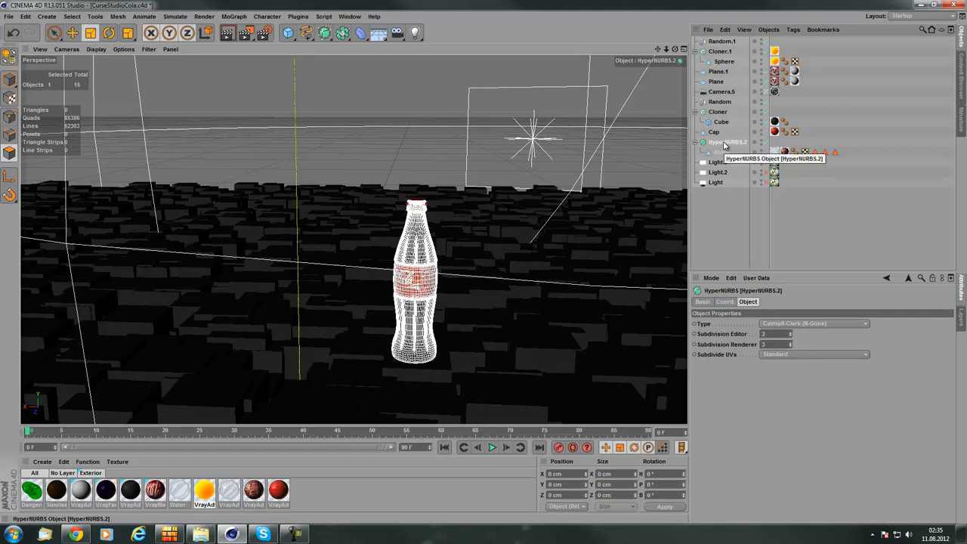
pyautogui.press('c')
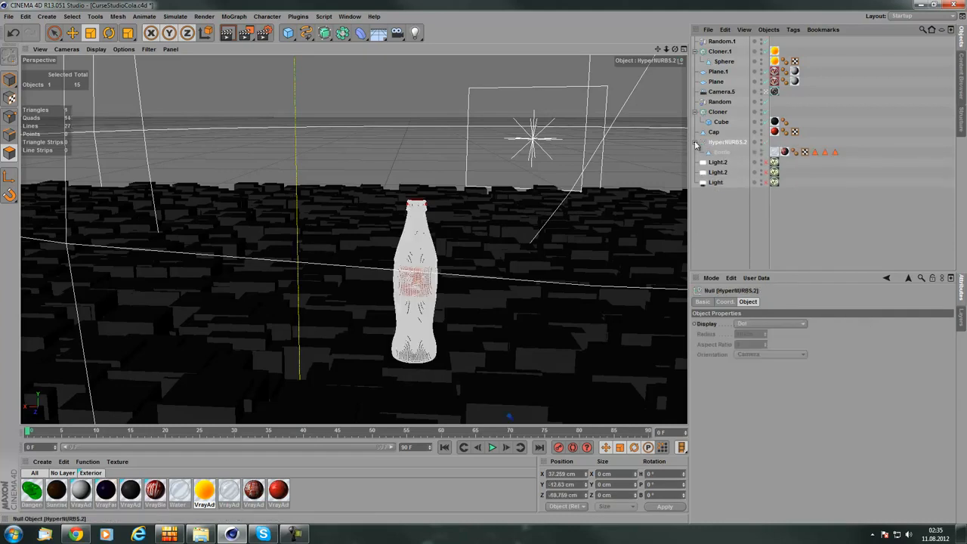
pyautogui.moveTo(738, 42); pyautogui.dragTo(736, 40)
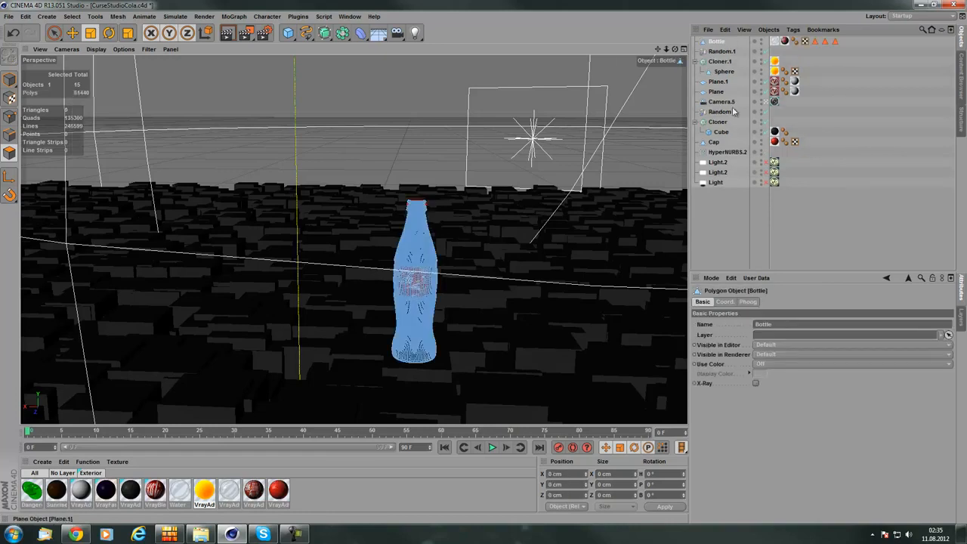
pyautogui.click(723, 156)
pyautogui.press('Delete')
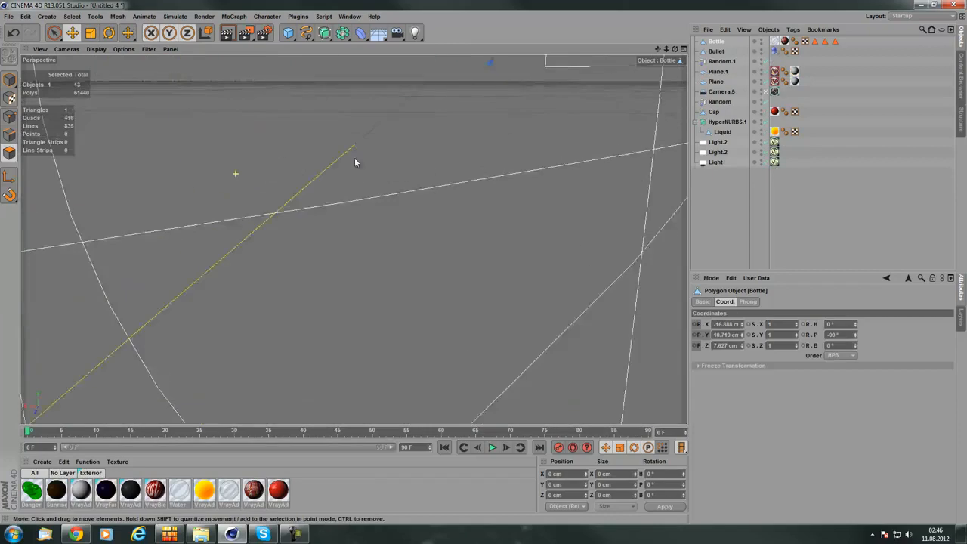
# Shatter the Bottle with the Thrausi plugin into 8 pieces in Random mode with Random Seed enabled, and close the plugin window
pyautogui.keyDown('alt'); pyautogui.moveTo(354, 159); pyautogui.dragTo(397, 210, button='right'); pyautogui.keyUp('alt')
pyautogui.keyDown('alt'); pyautogui.moveTo(302, 234); pyautogui.dragTo(308, 191, button='middle'); pyautogui.keyUp('alt')
pyautogui.press('o')
pyautogui.click(297, 15)
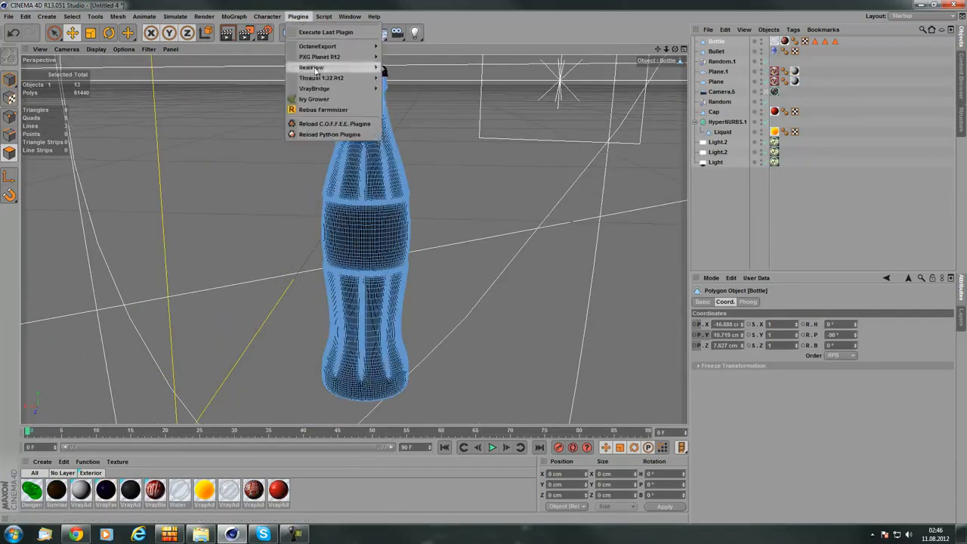
pyautogui.moveTo(355, 71)
pyautogui.click(406, 83)
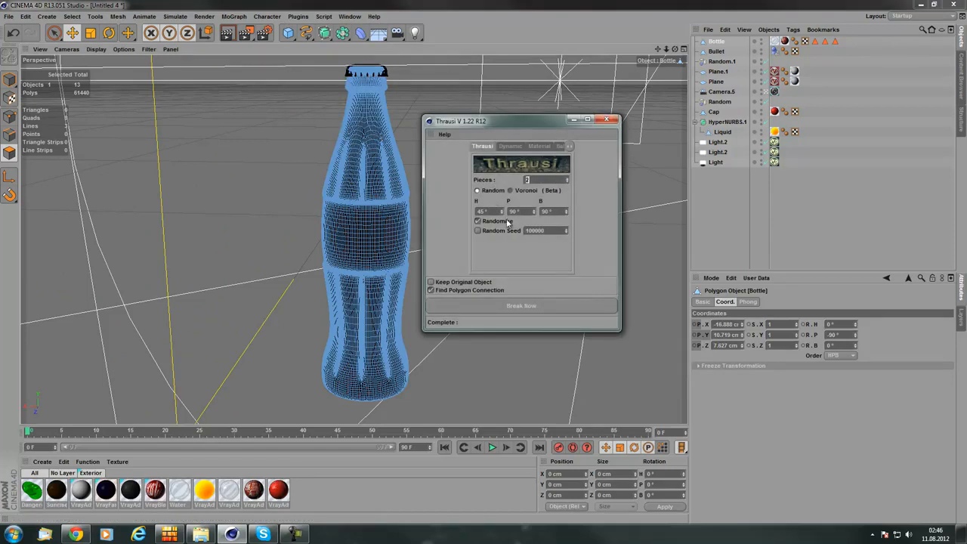
pyautogui.click(478, 231)
pyautogui.write('8')
pyautogui.press('Return')
pyautogui.click(517, 307)
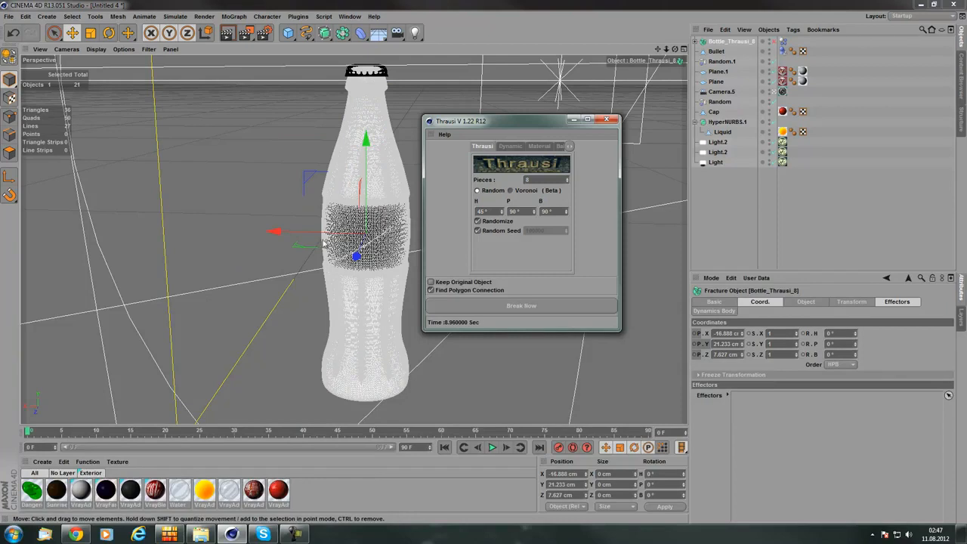
pyautogui.click(606, 120)
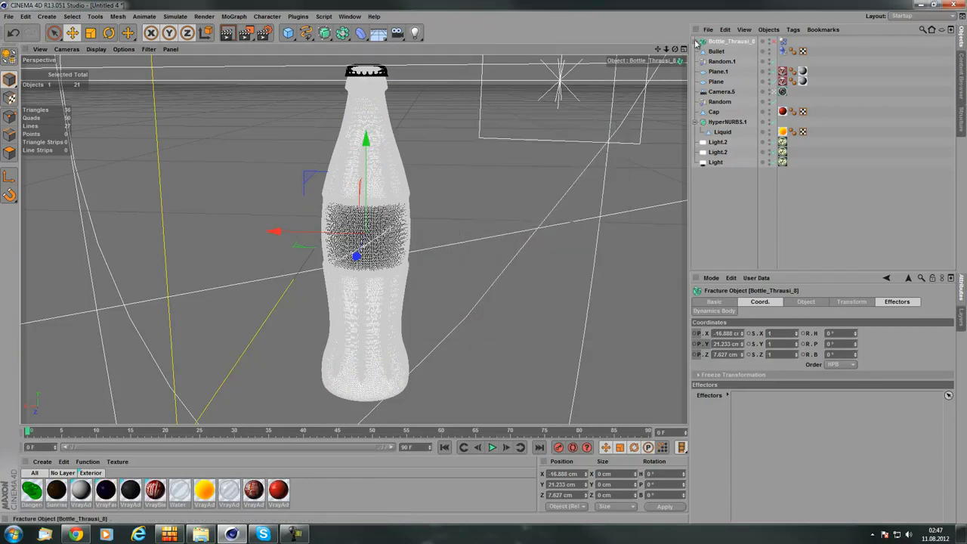
# Expand the Bottle_Thrausi_8 fracture object and select Pieces 1 through Pieces 8
pyautogui.scroll(-5, 198, 223)
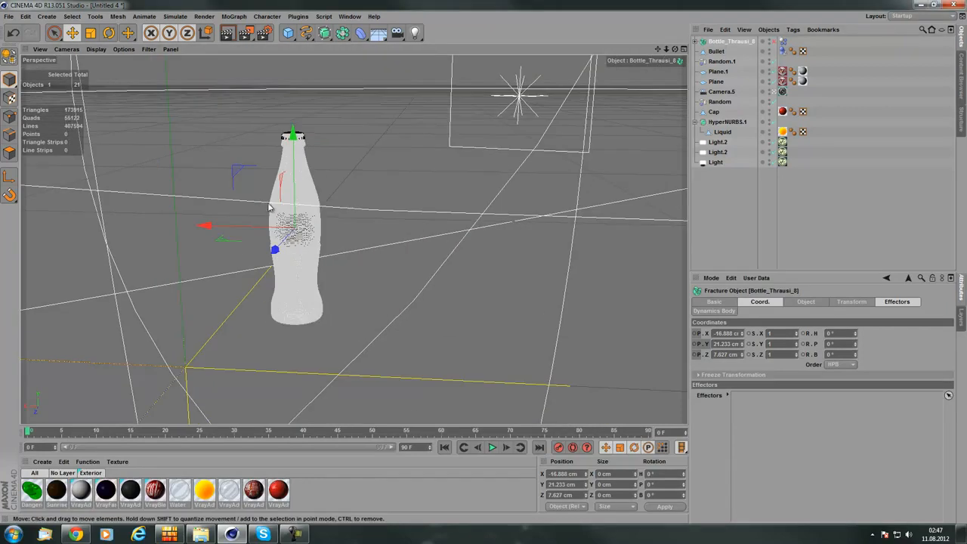
pyautogui.scroll(1, 303, 197)
pyautogui.click(695, 41)
pyautogui.click(719, 54)
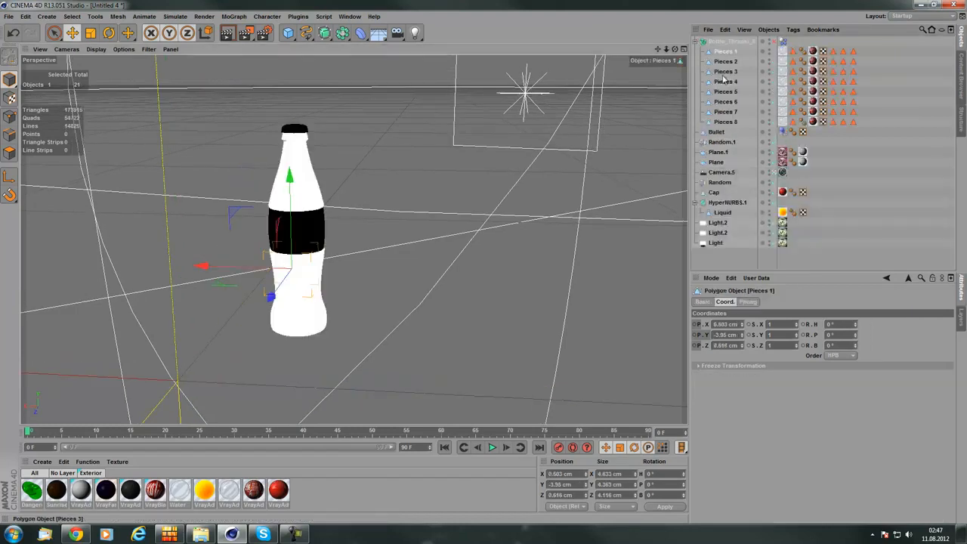
pyautogui.keyDown('shift'); pyautogui.click(726, 121); pyautogui.keyUp('shift')
# Examine the selected pieces along the bottle's neck, label area and base from several angles
pyautogui.scroll(5, 249, 193)
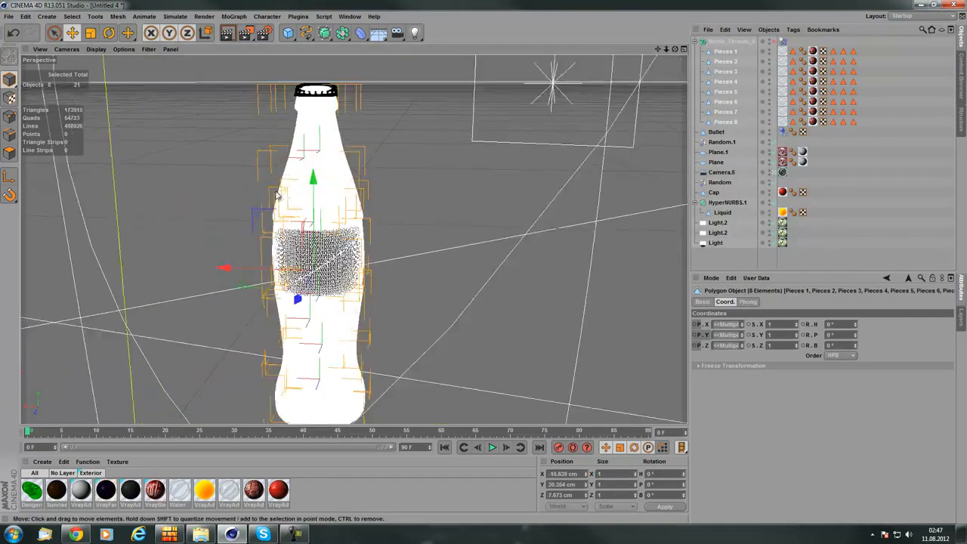
pyautogui.scroll(2, 256, 198)
pyautogui.keyDown('alt'); pyautogui.moveTo(211, 282); pyautogui.dragTo(261, 266); pyautogui.keyUp('alt')
pyautogui.keyDown('alt'); pyautogui.moveTo(344, 325); pyautogui.dragTo(286, 202, button='middle'); pyautogui.keyUp('alt')
pyautogui.scroll(-3, 286, 202)
pyautogui.keyDown('alt'); pyautogui.moveTo(395, 261); pyautogui.dragTo(315, 312); pyautogui.keyUp('alt')
pyautogui.keyDown('alt'); pyautogui.moveTo(323, 250); pyautogui.dragTo(325, 337, button='middle'); pyautogui.keyUp('alt')
pyautogui.scroll(-3, 308, 314)
pyautogui.keyDown('alt'); pyautogui.moveTo(309, 314); pyautogui.dragTo(306, 272); pyautogui.keyUp('alt')
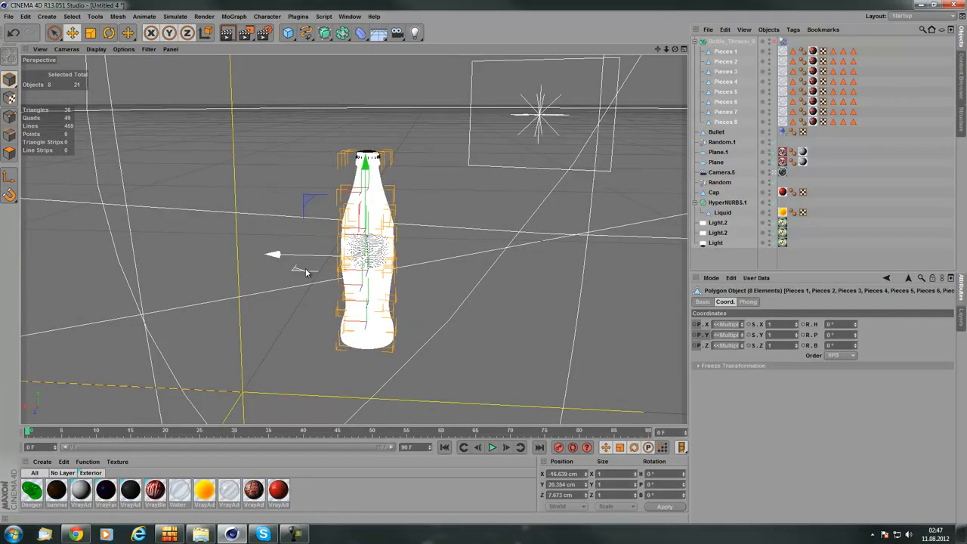
pyautogui.scroll(4, 327, 256)
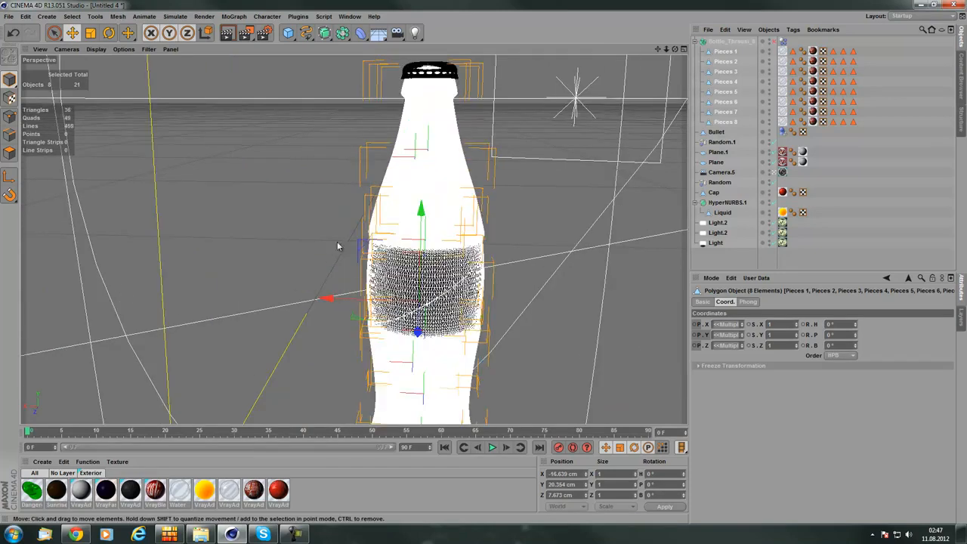
pyautogui.keyDown('alt'); pyautogui.moveTo(336, 325); pyautogui.dragTo(258, 299, button='middle'); pyautogui.keyUp('alt')
pyautogui.scroll(-4, 258, 293)
pyautogui.keyDown('alt'); pyautogui.moveTo(239, 313); pyautogui.dragTo(231, 257); pyautogui.keyUp('alt')
pyautogui.scroll(3, 231, 257)
pyautogui.keyDown('alt'); pyautogui.moveTo(285, 237); pyautogui.dragTo(325, 284, button='middle'); pyautogui.keyUp('alt')
pyautogui.scroll(-6, 332, 287)
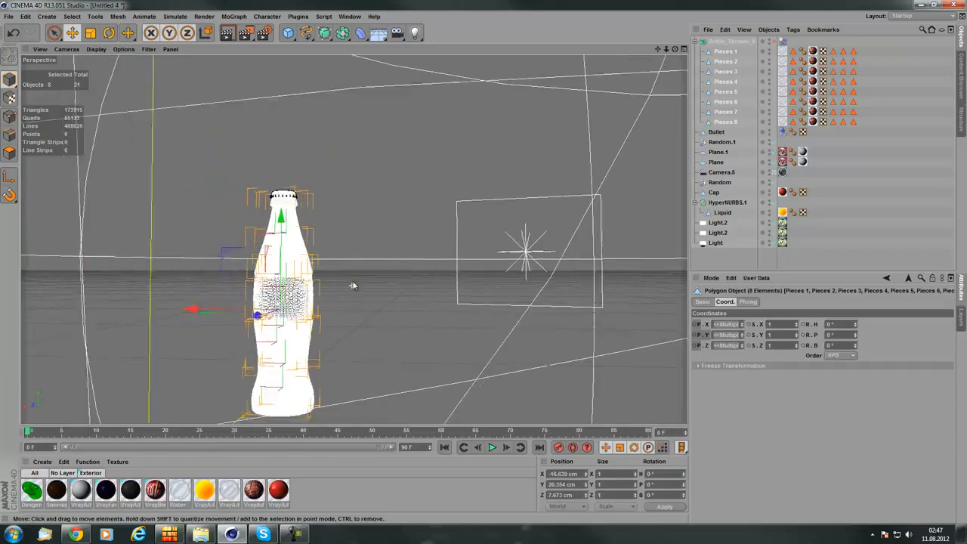
pyautogui.moveTo(370, 276)
pyautogui.keyDown('alt'); pyautogui.mouseDown()
pyautogui.moveTo(367, 341)
pyautogui.moveTo(368, 285)
pyautogui.mouseUp(); pyautogui.keyUp('alt')
pyautogui.scroll(6, 298, 301)
pyautogui.keyDown('alt'); pyautogui.moveTo(297, 302); pyautogui.dragTo(316, 252, button='middle'); pyautogui.keyUp('alt')
pyautogui.scroll(-3, 352, 240)
pyautogui.keyDown('alt'); pyautogui.moveTo(373, 259); pyautogui.dragTo(337, 296); pyautogui.keyUp('alt')
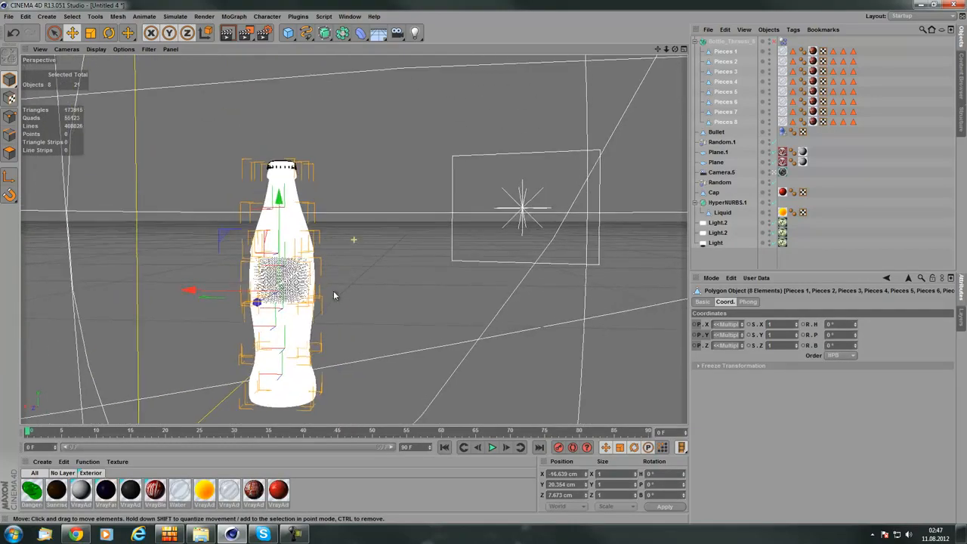
# Show the dynamics body settings of Bottle_Thrausi_8, play the simulation, and return to the first frame
pyautogui.click(782, 42)
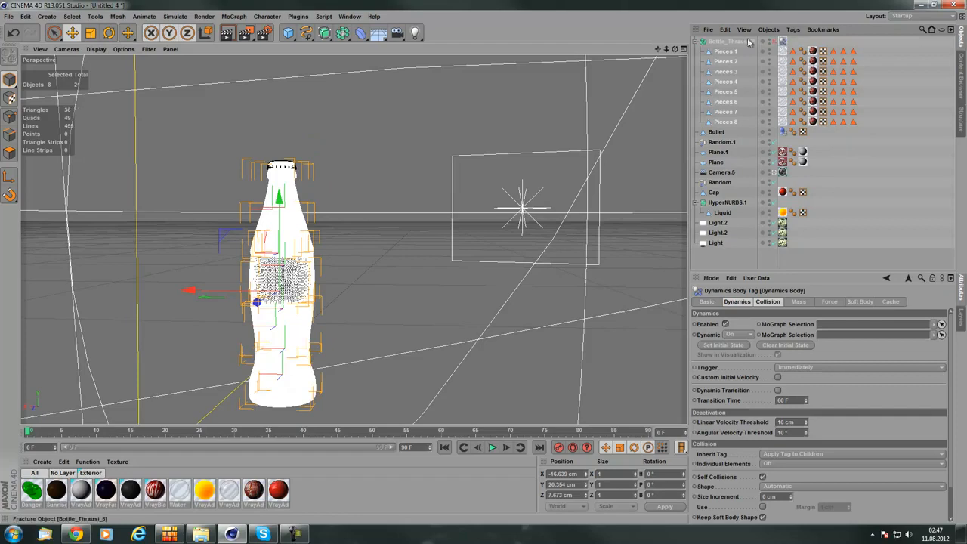
pyautogui.keyDown('alt'); pyautogui.moveTo(386, 176); pyautogui.dragTo(382, 240); pyautogui.keyUp('alt')
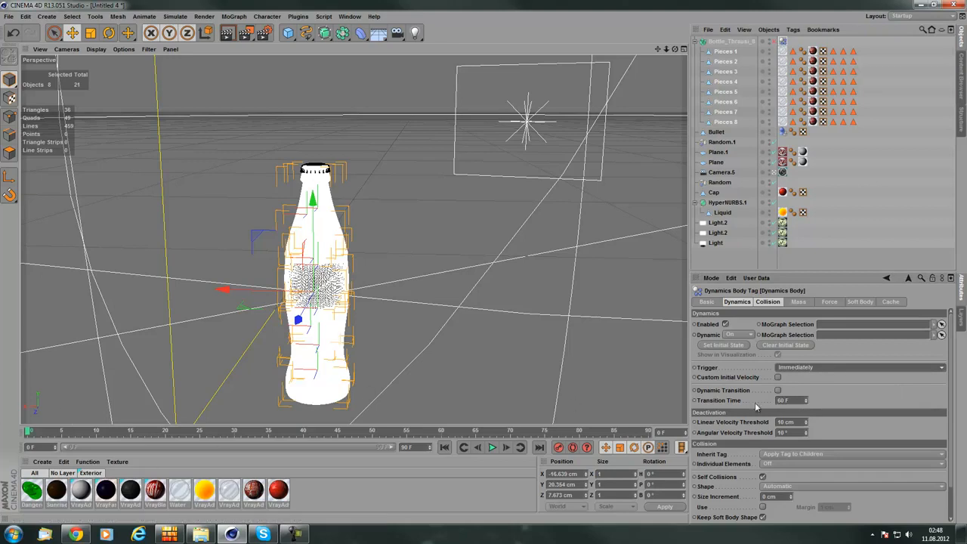
pyautogui.click(491, 447)
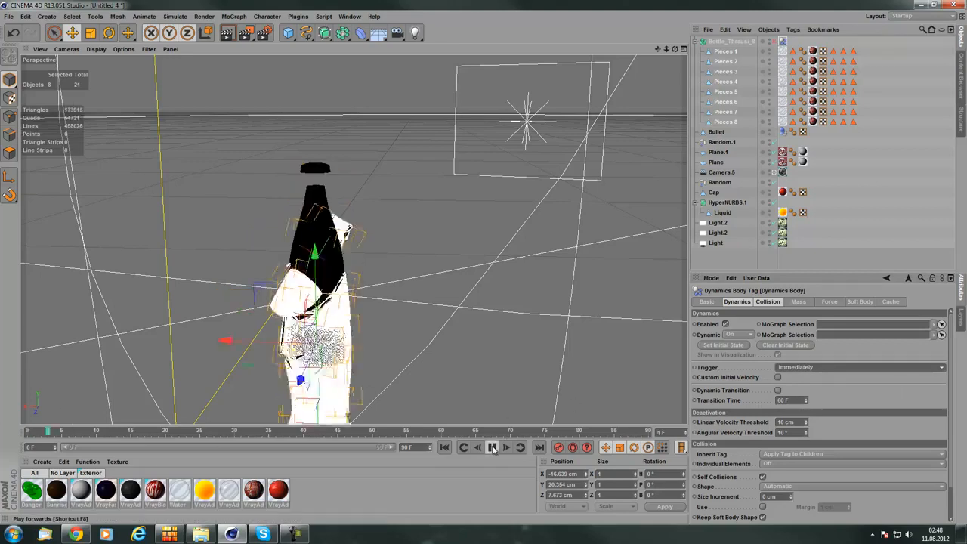
pyautogui.click(445, 448)
pyautogui.keyDown('alt'); pyautogui.moveTo(275, 266); pyautogui.dragTo(364, 308); pyautogui.keyUp('alt')
pyautogui.keyDown('alt'); pyautogui.moveTo(364, 308); pyautogui.dragTo(356, 383, button='middle'); pyautogui.keyUp('alt')
pyautogui.keyDown('alt'); pyautogui.moveTo(497, 209); pyautogui.dragTo(430, 232, button='middle'); pyautogui.keyUp('alt')
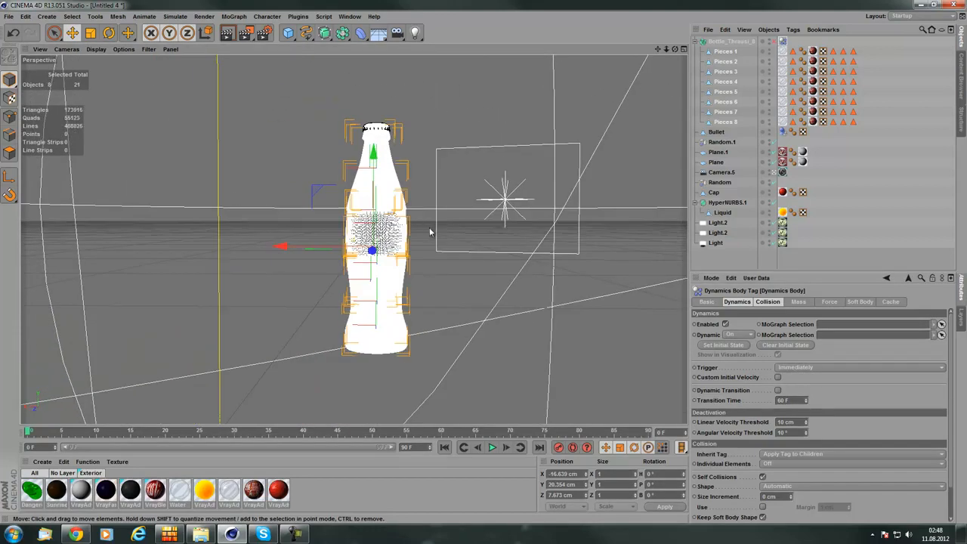
# Change the Trigger in the fractured bottle's dynamics body settings so the pieces release only on impact
pyautogui.click(811, 367)
pyautogui.click(807, 402)
pyautogui.keyDown('alt'); pyautogui.moveTo(472, 268); pyautogui.dragTo(417, 278, button='middle'); pyautogui.keyUp('alt')
pyautogui.keyDown('alt'); pyautogui.moveTo(355, 265); pyautogui.dragTo(255, 270); pyautogui.keyUp('alt')
# Clear the selection and turn off the three lights for a clearer view of the bottle
pyautogui.click(662, 262)
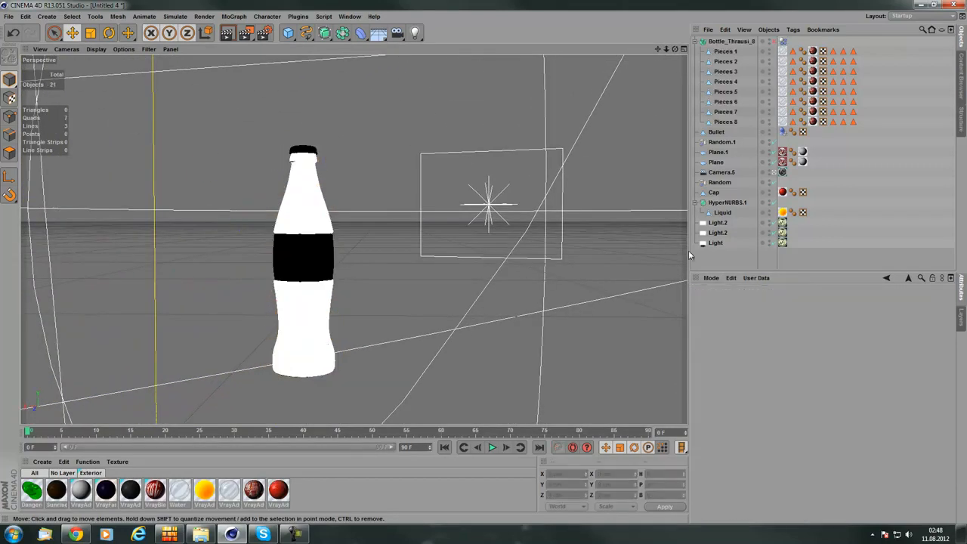
pyautogui.keyDown('alt'); pyautogui.moveTo(398, 245); pyautogui.dragTo(453, 222); pyautogui.keyUp('alt')
pyautogui.keyDown('alt'); pyautogui.moveTo(387, 294); pyautogui.dragTo(377, 298); pyautogui.keyUp('alt')
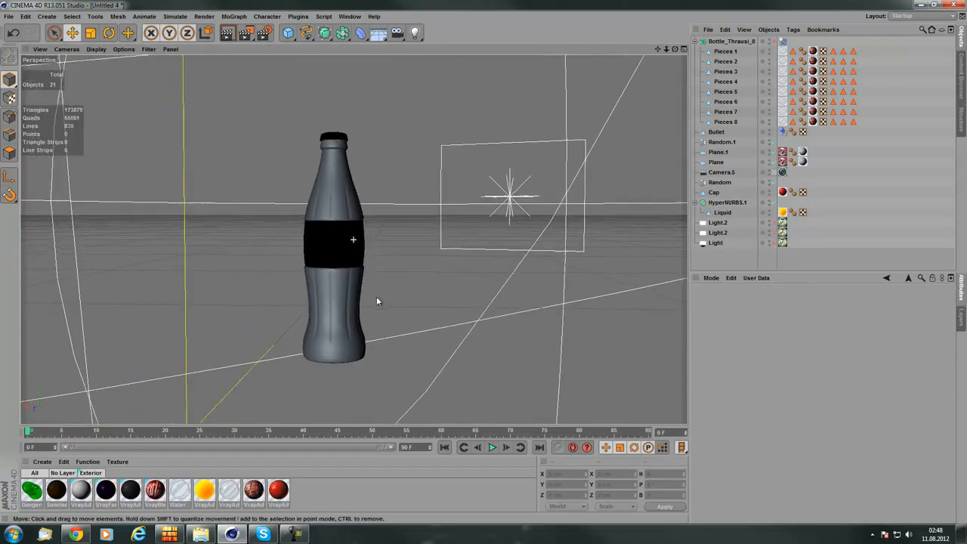
# Play the bullet simulation through the bottle, replay it, and return to the start of the animation
pyautogui.click(493, 447)
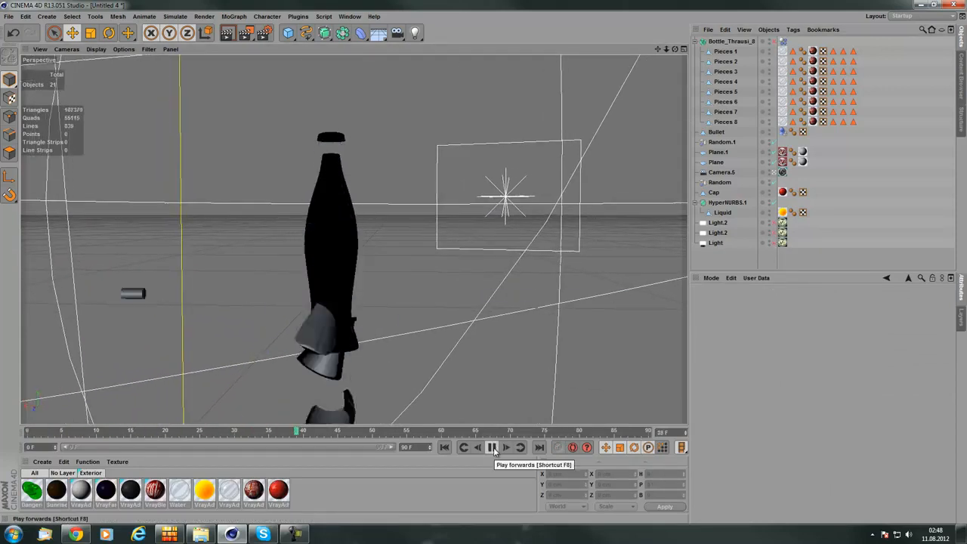
pyautogui.click(493, 447)
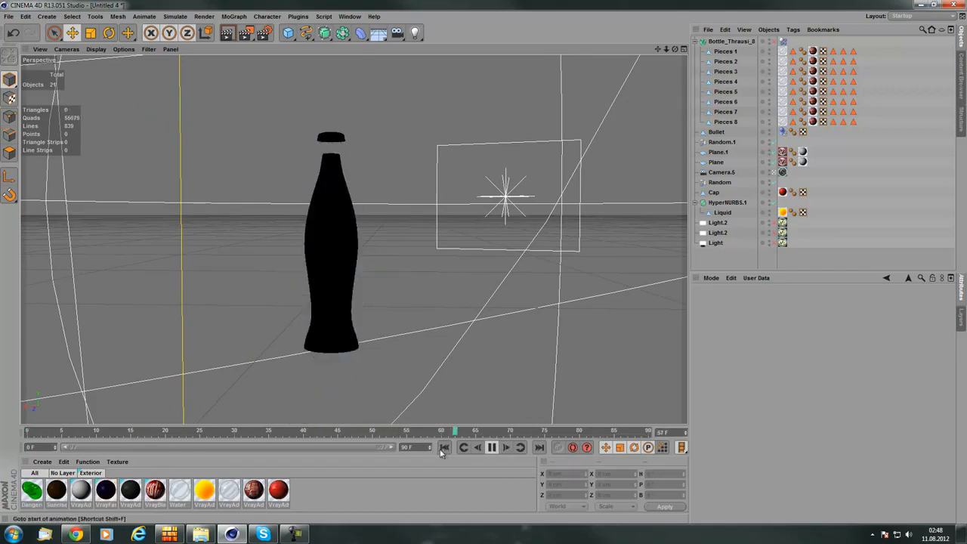
pyautogui.click(491, 448)
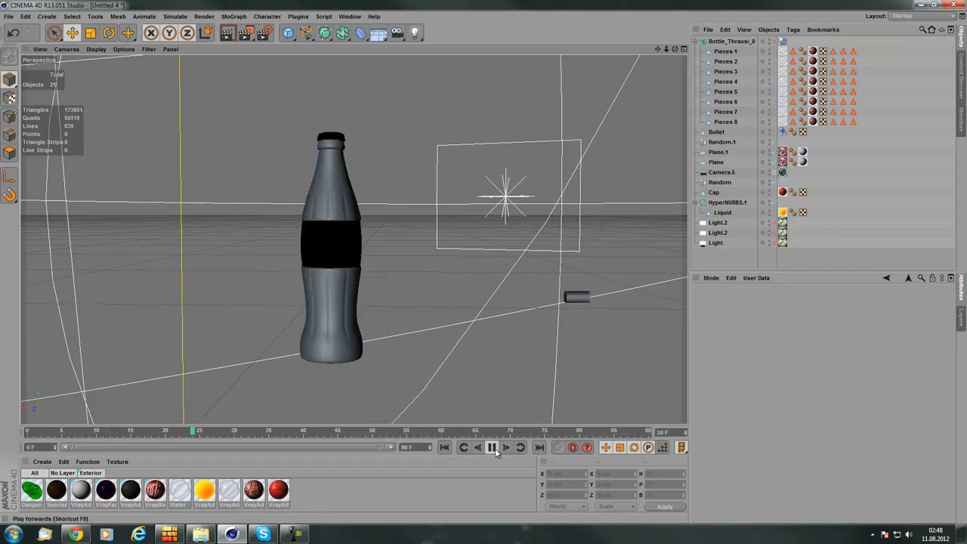
pyautogui.click(444, 448)
# Switch to the CurseStudioCola.c4d document and open a fresh copy of that project from disk
pyautogui.click(350, 16)
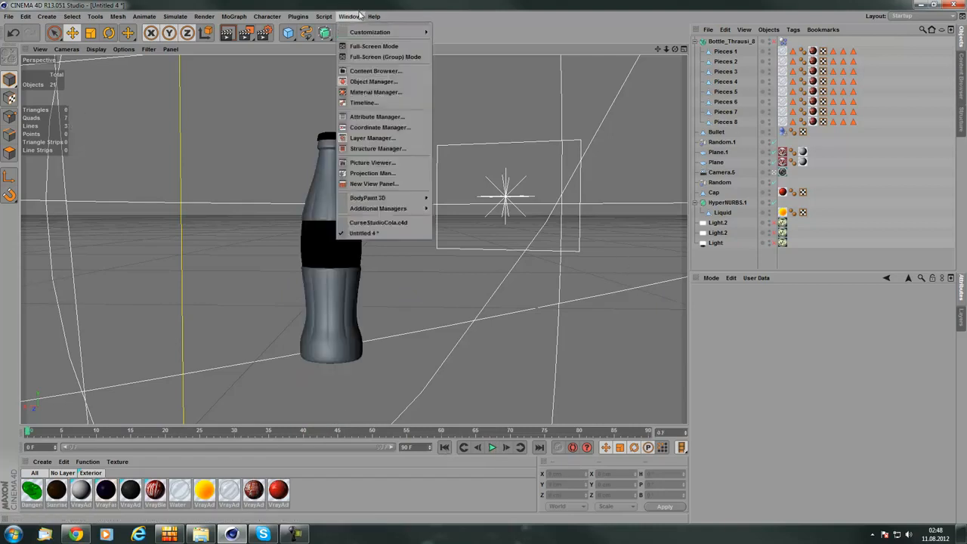
pyautogui.click(370, 222)
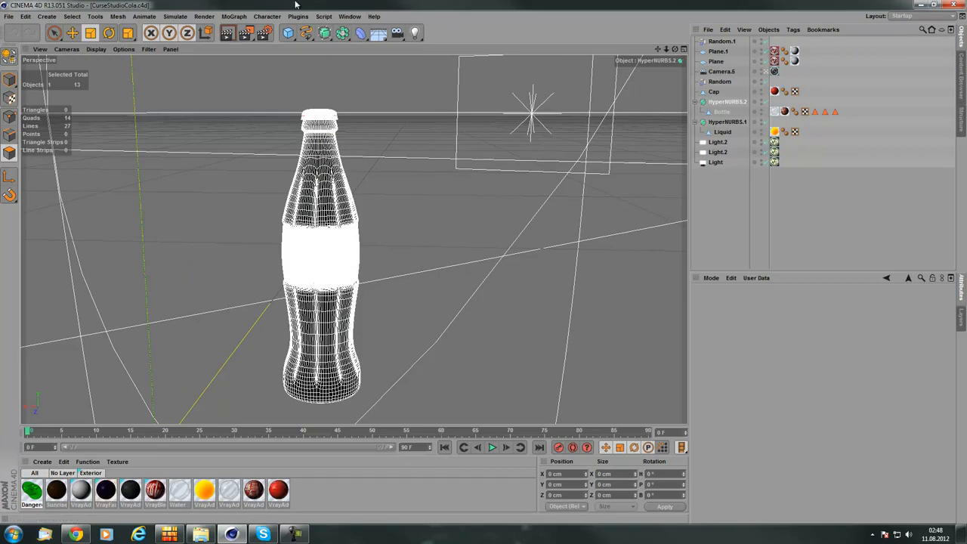
pyautogui.click(8, 15)
pyautogui.moveTo(65, 171)
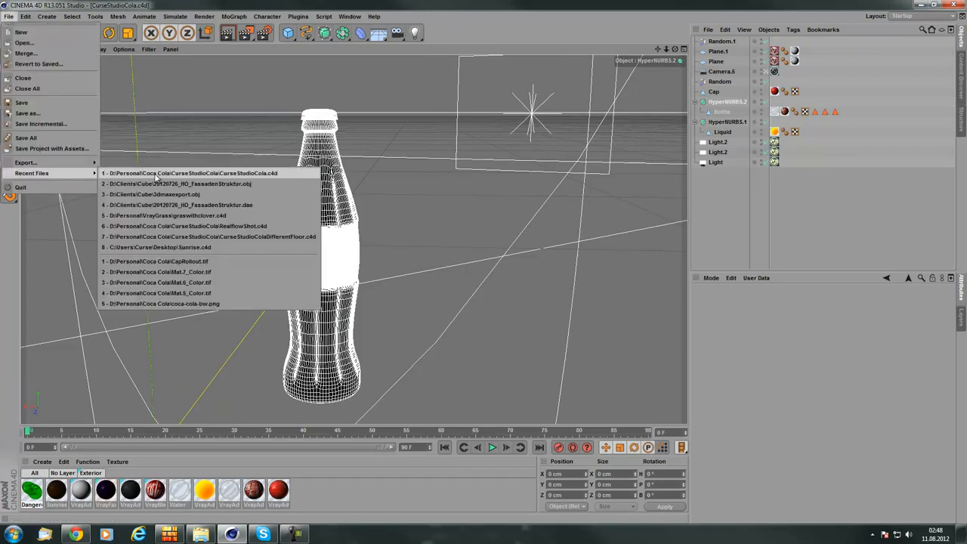
pyautogui.click(303, 175)
pyautogui.click(506, 299)
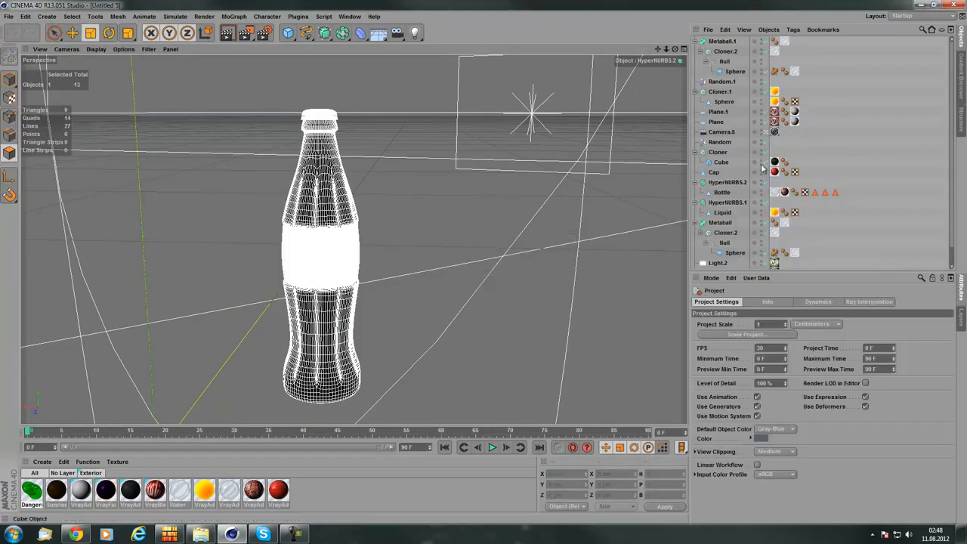
# Copy the floor Cloner with its Cube from Untitled 5 into the Untitled 4 scene
pyautogui.click(719, 154)
pyautogui.click(726, 30)
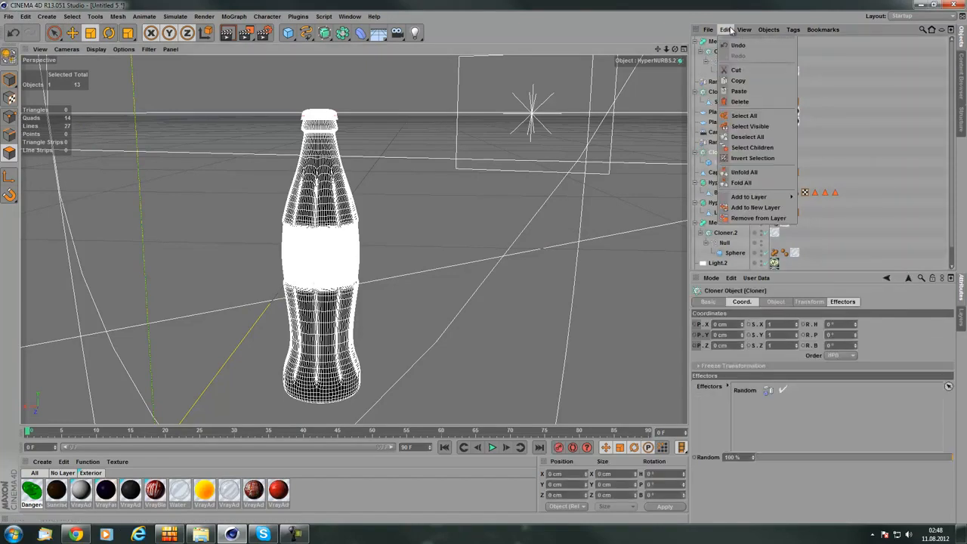
pyautogui.click(740, 80)
pyautogui.click(350, 16)
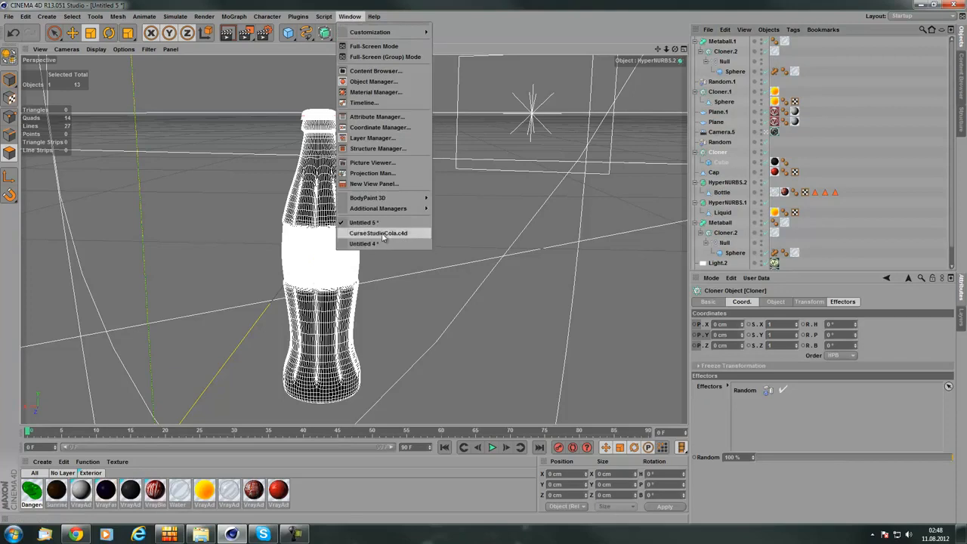
pyautogui.click(381, 234)
pyautogui.click(724, 30)
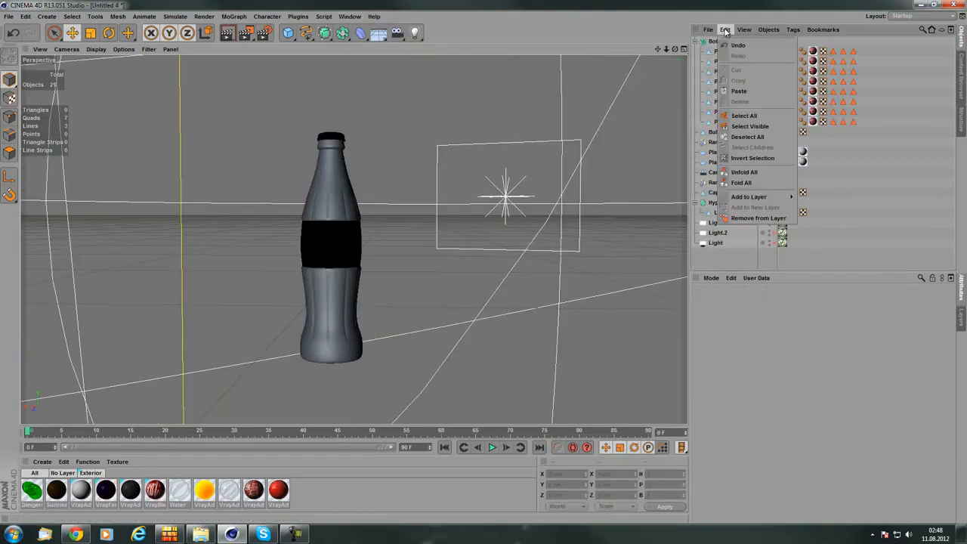
pyautogui.click(737, 91)
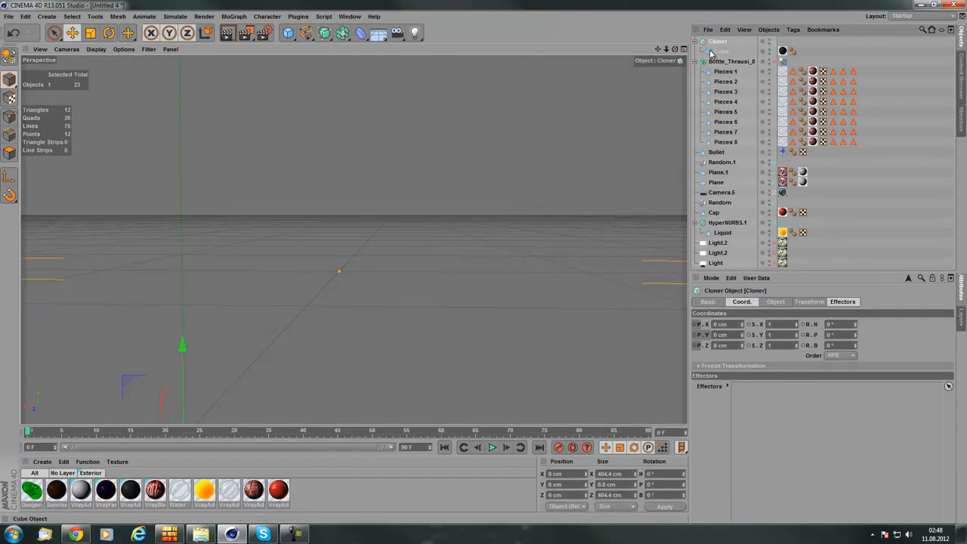
# Copy the Random and Random.1 effectors from CurseStudioCola.c4d into the Untitled 4 scene
pyautogui.click(349, 16)
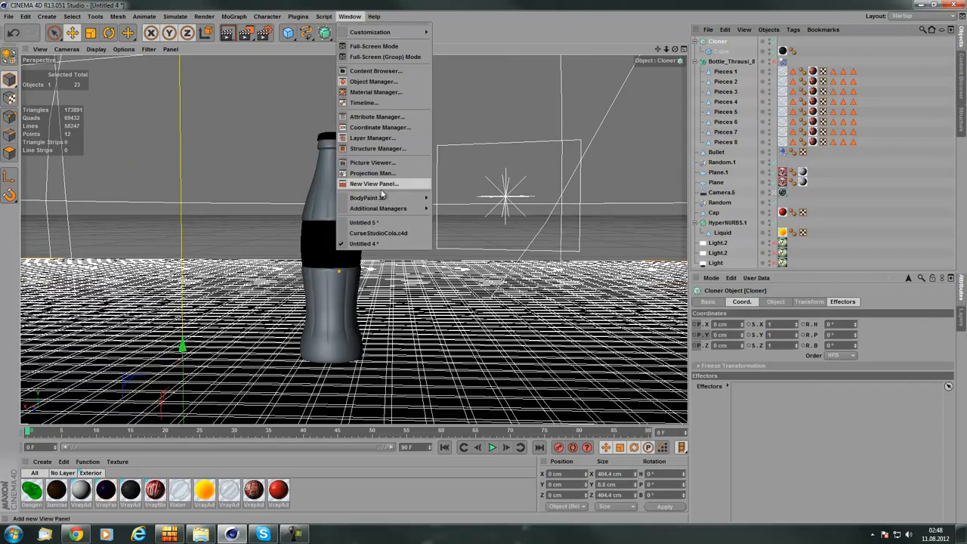
pyautogui.click(378, 233)
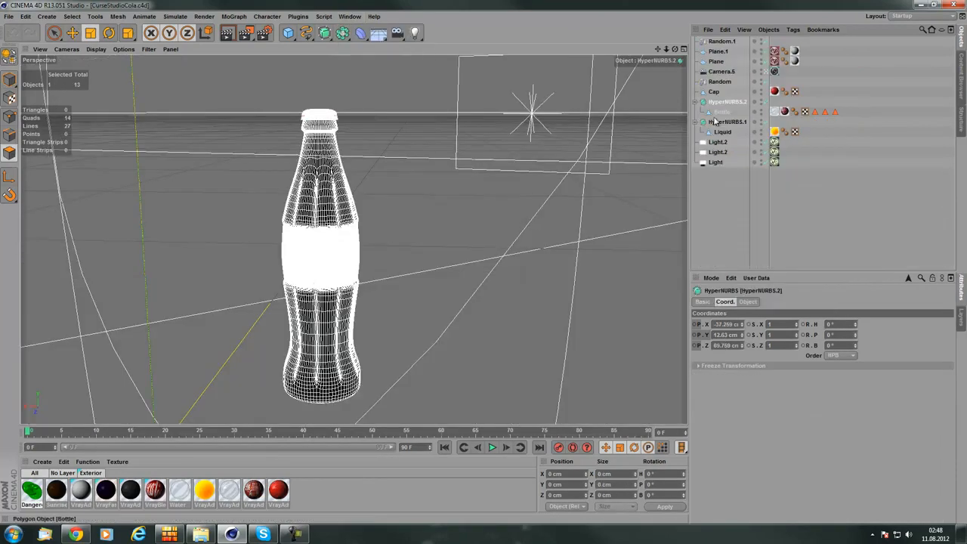
pyautogui.click(719, 80)
pyautogui.keyDown('ctrl'); pyautogui.click(721, 41); pyautogui.keyUp('ctrl')
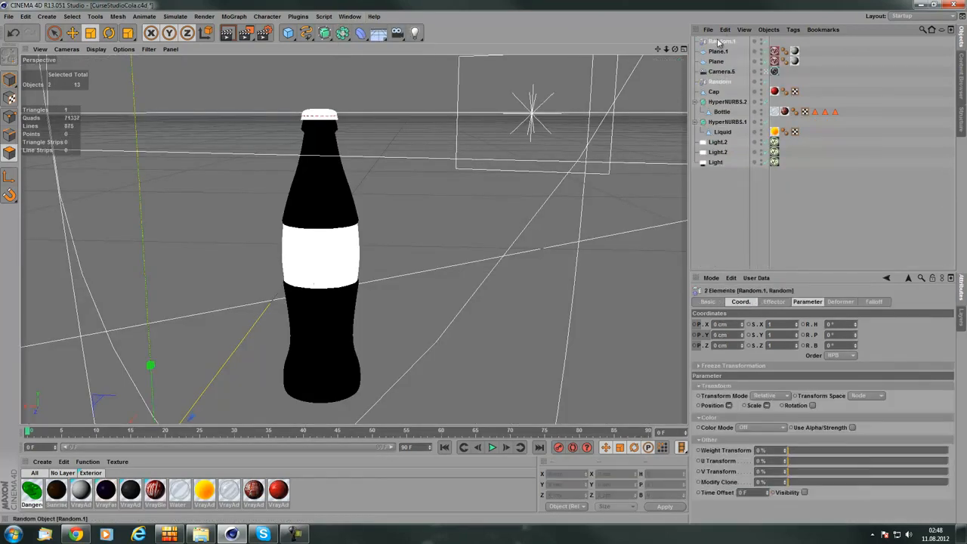
pyautogui.click(724, 29)
pyautogui.click(739, 80)
pyautogui.click(349, 16)
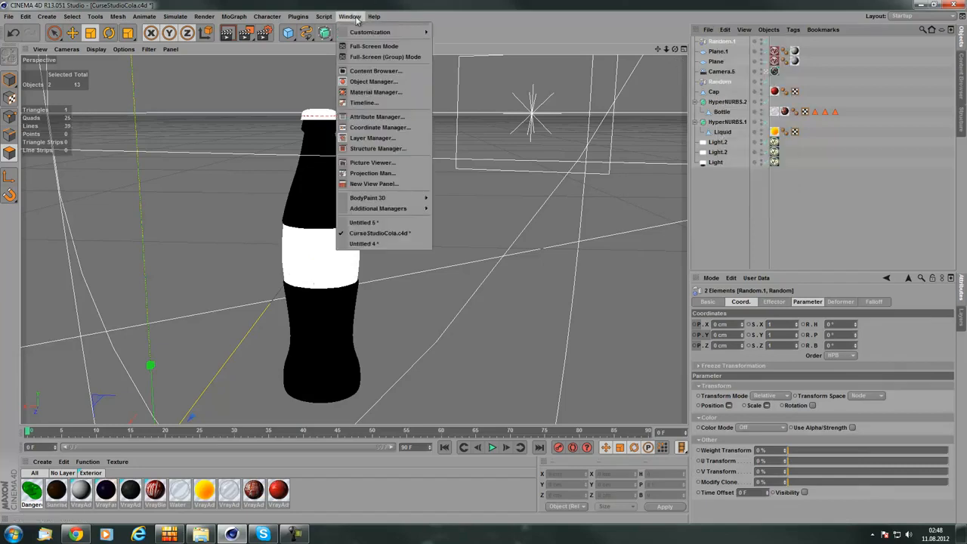
pyautogui.click(364, 222)
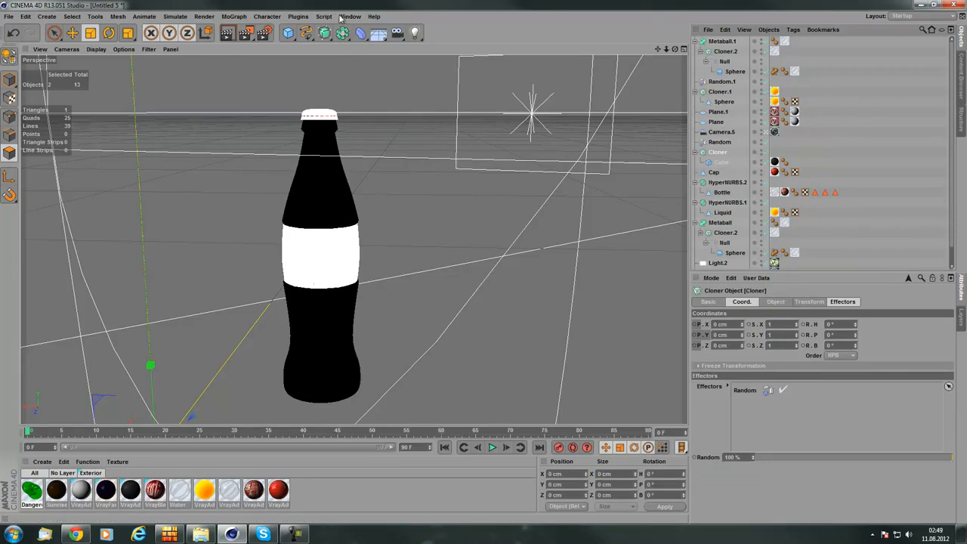
pyautogui.click(349, 16)
pyautogui.click(367, 241)
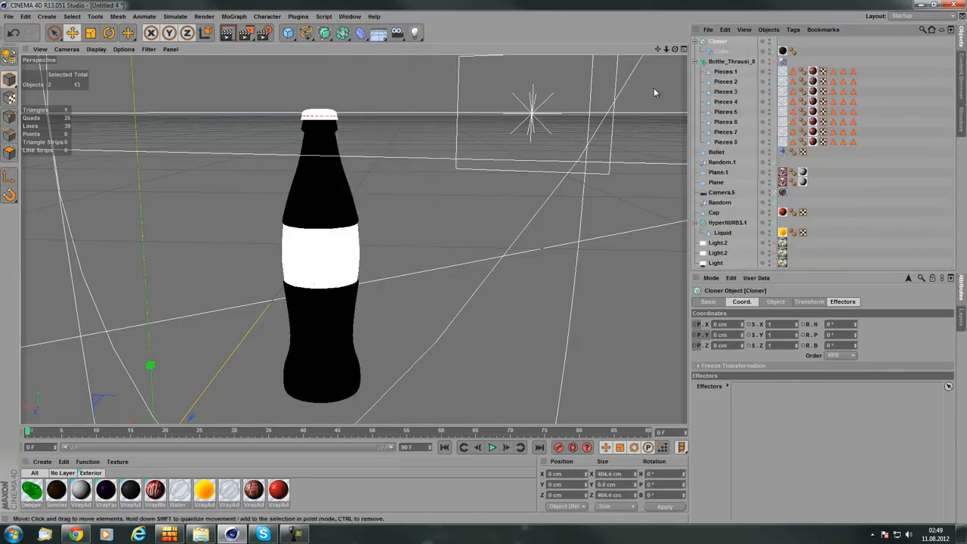
pyautogui.click(725, 29)
pyautogui.click(743, 91)
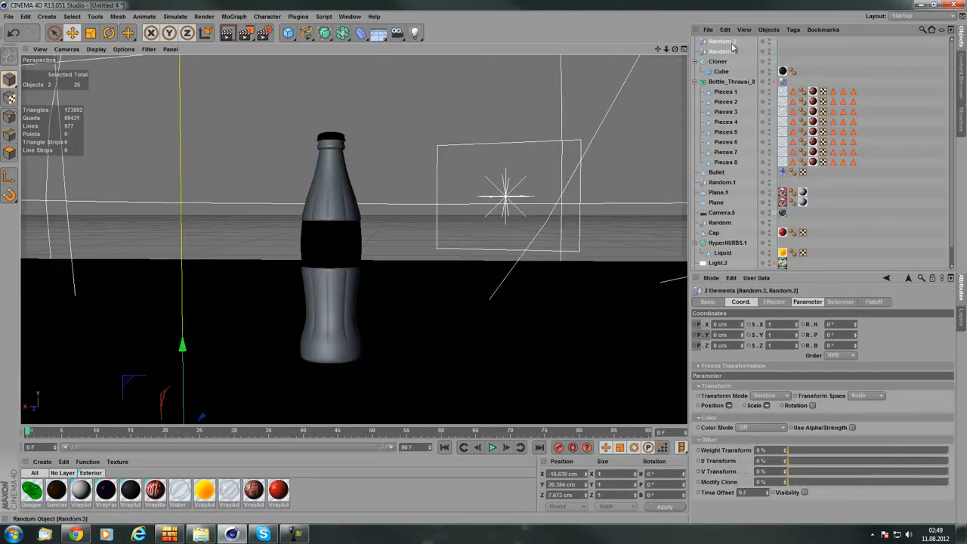
# Add the Random.2 effector to the floor Cloner's effectors list
pyautogui.click(758, 52)
pyautogui.click(721, 62)
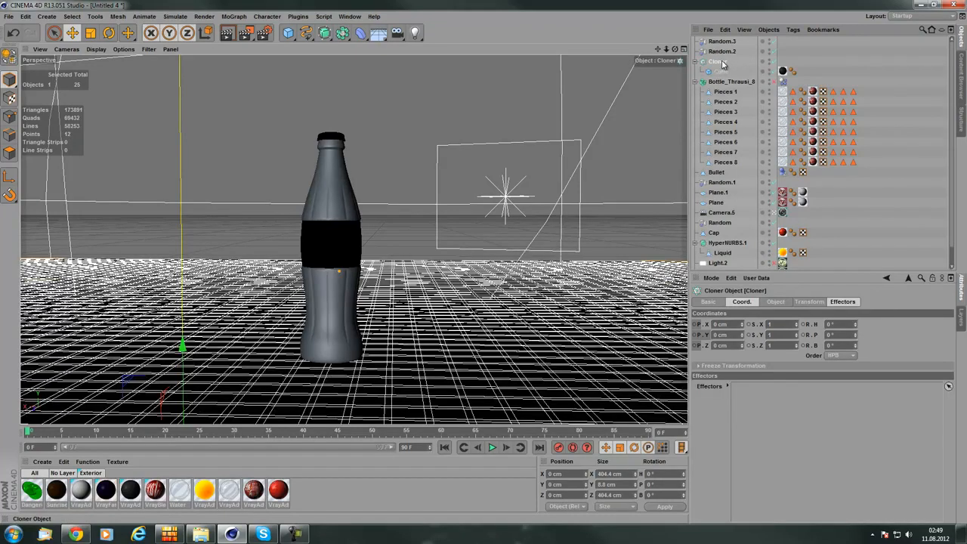
pyautogui.click(721, 51)
pyautogui.click(717, 62)
pyautogui.moveTo(807, 338); pyautogui.dragTo(800, 332)
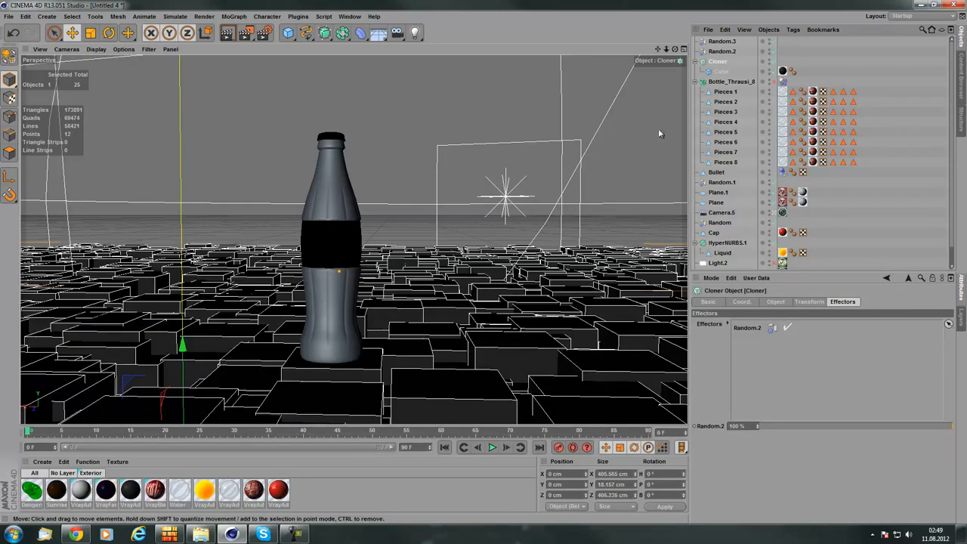
# Add a Rigid Body simulation tag to the floor Cloner
pyautogui.rightClick(714, 63)
pyautogui.click(702, 60)
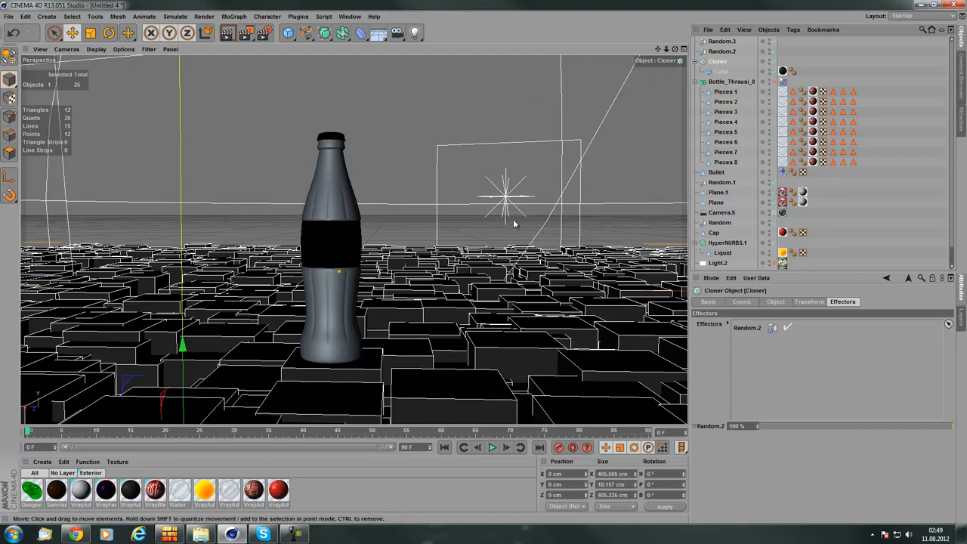
pyautogui.rightClick(721, 62)
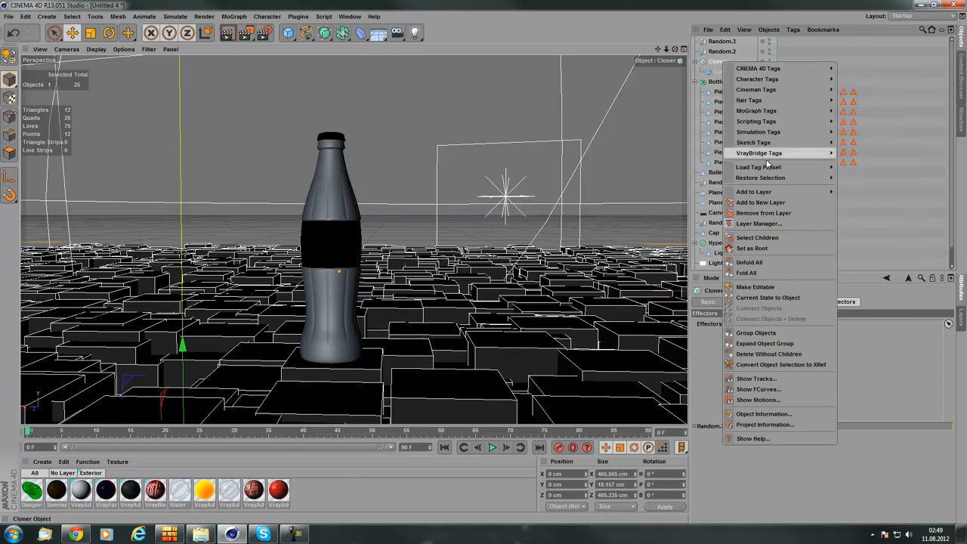
pyautogui.moveTo(791, 133)
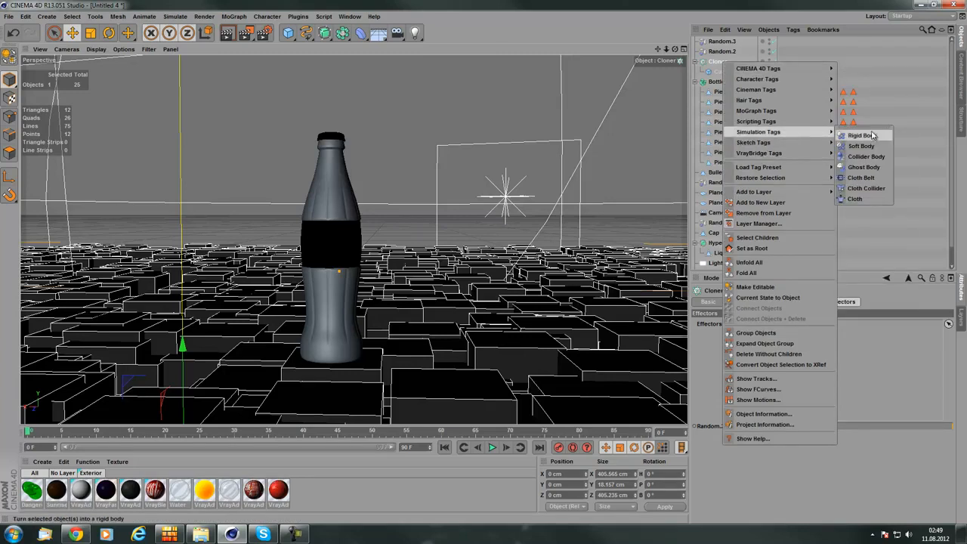
pyautogui.click(861, 136)
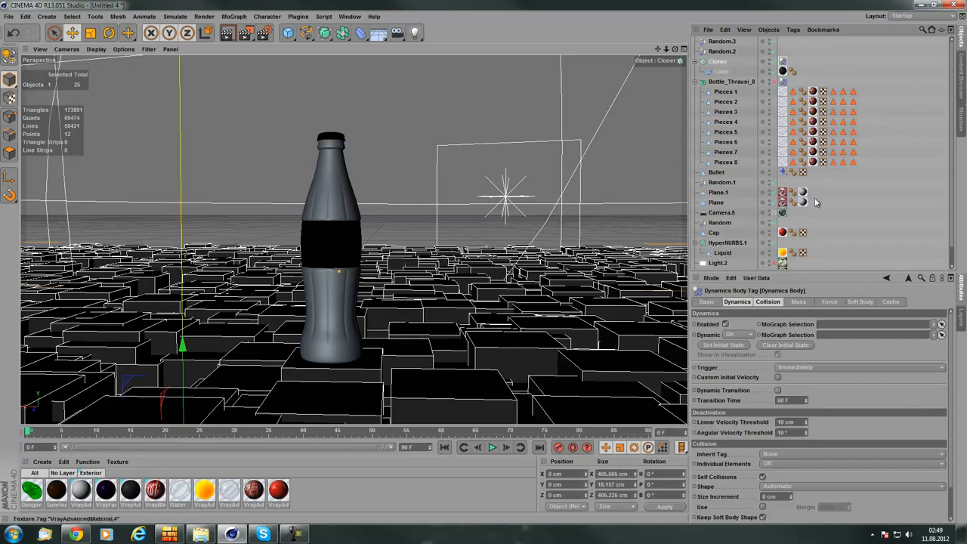
# Set Dynamic to Off in the Cloner's dynamics tag, keeping its trigger at Immediately
pyautogui.click(736, 302)
pyautogui.click(744, 335)
pyautogui.click(727, 345)
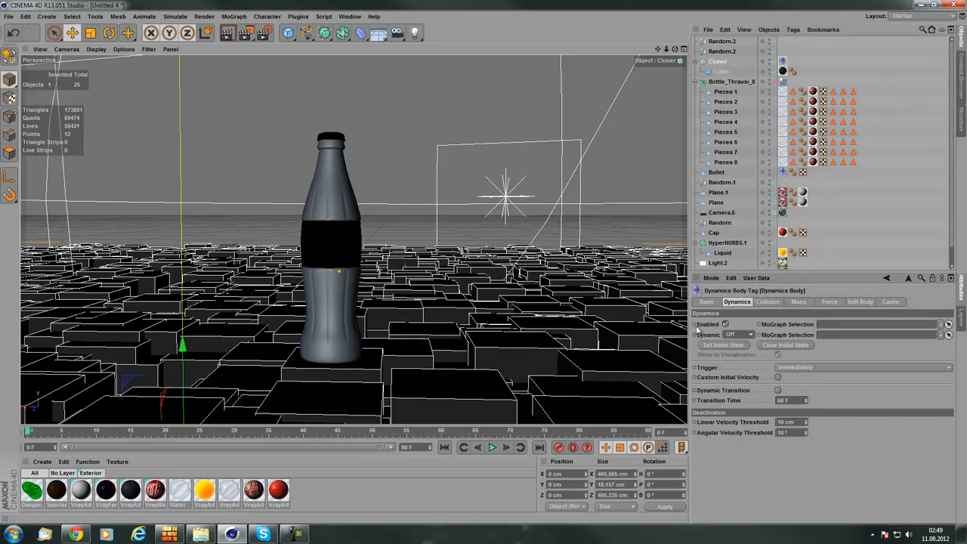
pyautogui.click(791, 367)
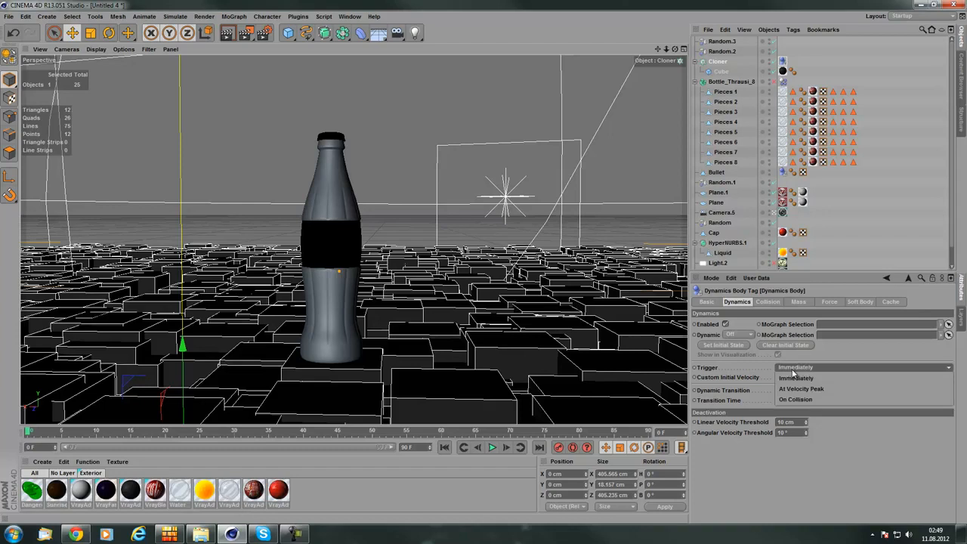
pyautogui.click(805, 370)
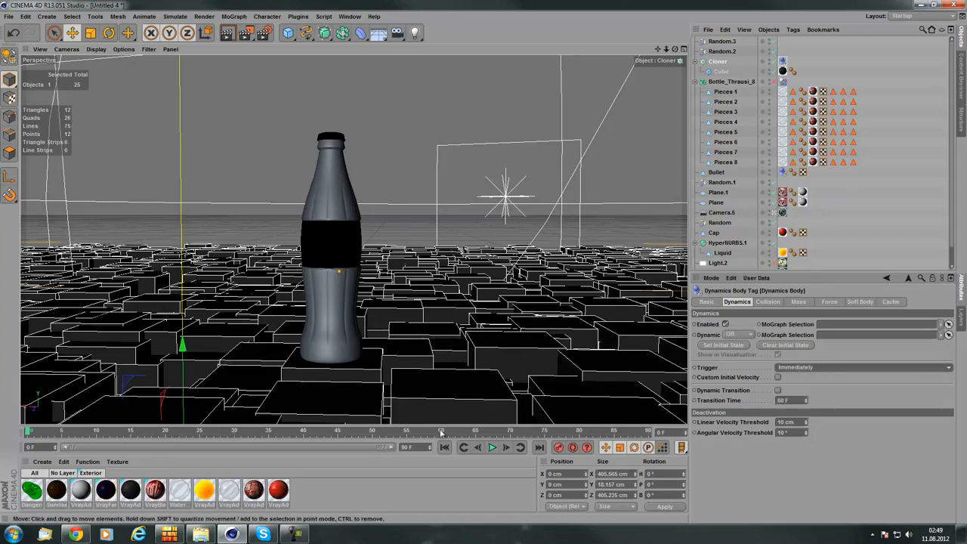
# Play the bottle shatter simulation over the cloned floor, then replay it from the start and stop it
pyautogui.click(492, 447)
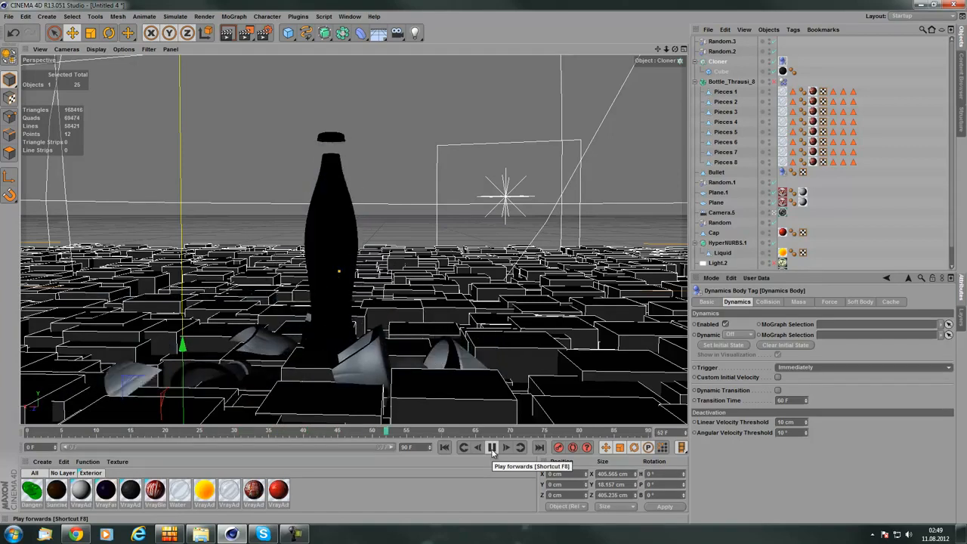
pyautogui.click(492, 451)
pyautogui.click(445, 448)
pyautogui.click(493, 448)
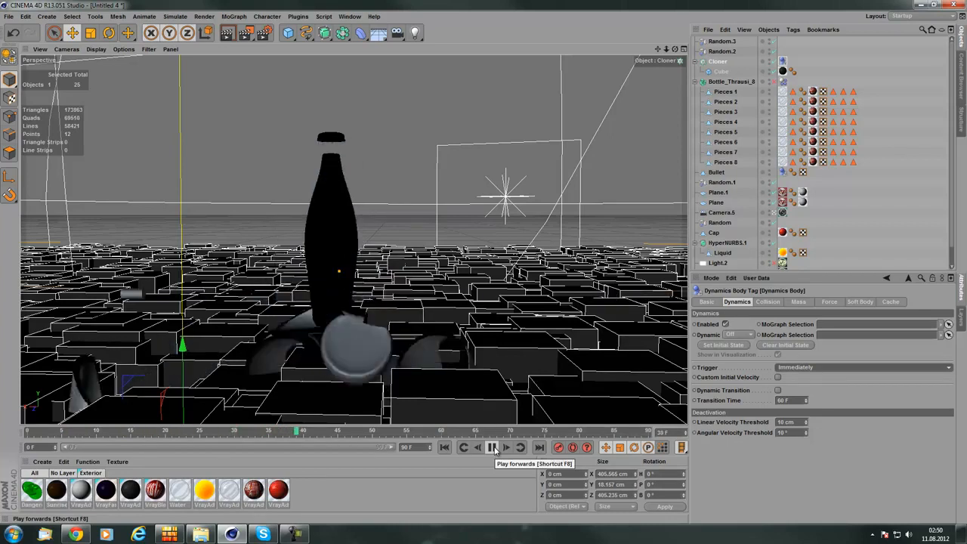
pyautogui.click(493, 449)
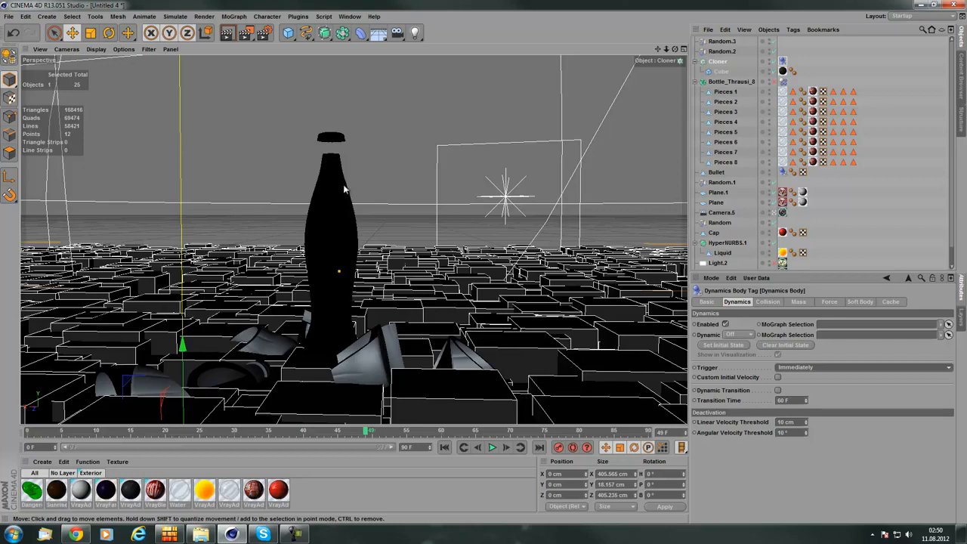
# Select the HyperNURBS.1 liquid inside the bottle and replay the simulation from the first frame
pyautogui.click(341, 226)
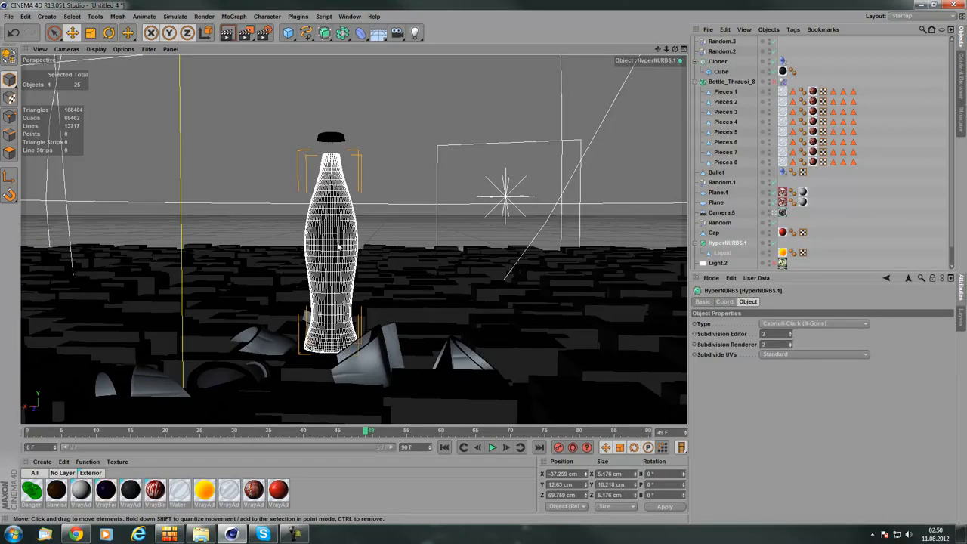
pyautogui.click(444, 447)
pyautogui.click(492, 447)
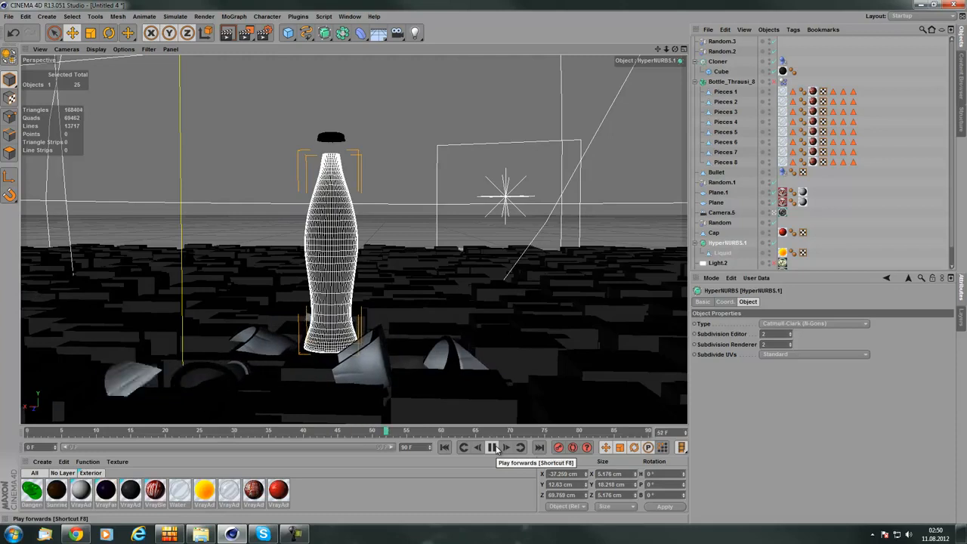
pyautogui.click(493, 447)
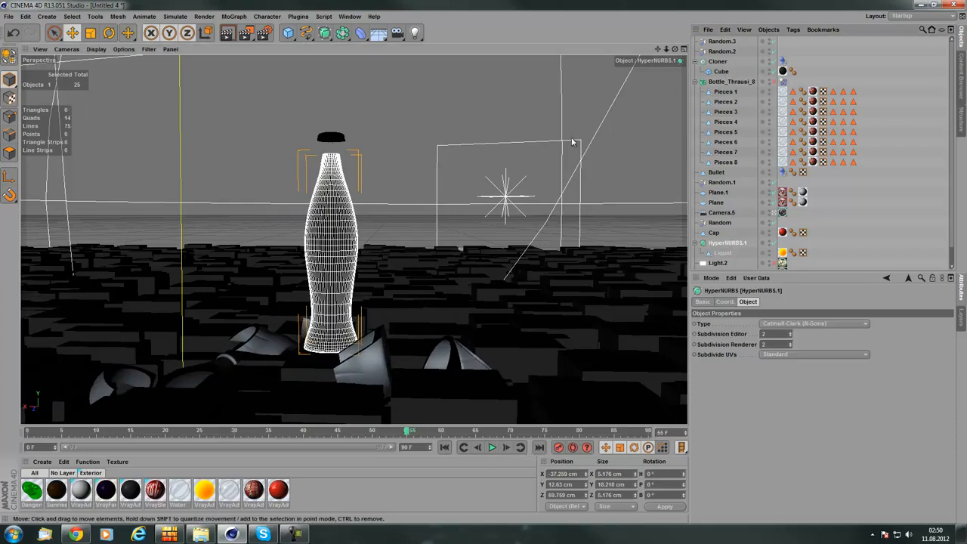
# Add a Rigid Body simulation tag to the bottle's Cap object
pyautogui.click(330, 137)
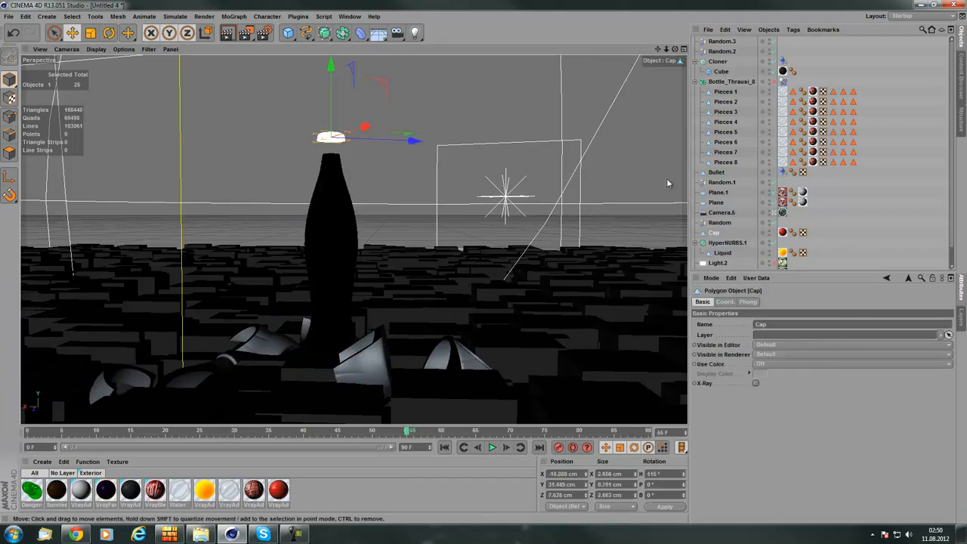
pyautogui.scroll(-1, 742, 200)
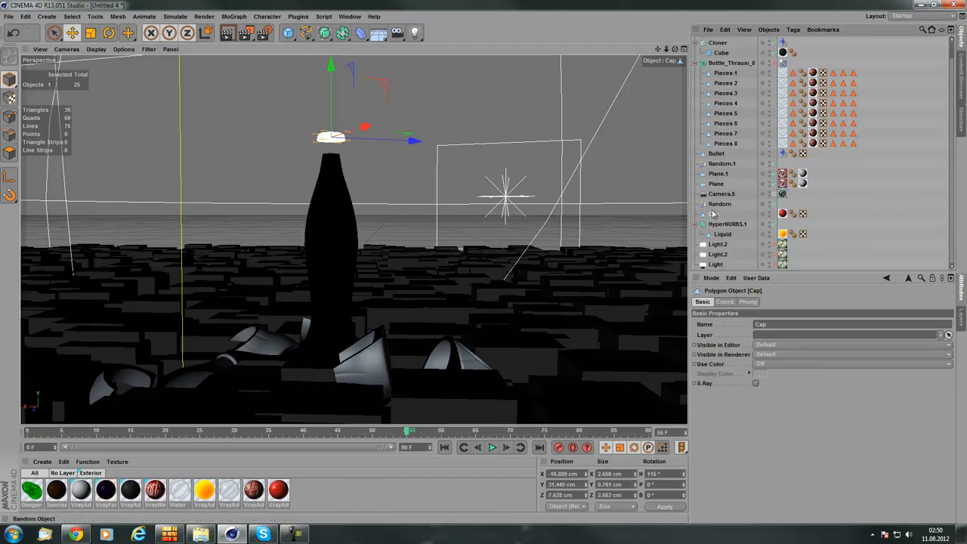
pyautogui.rightClick(713, 214)
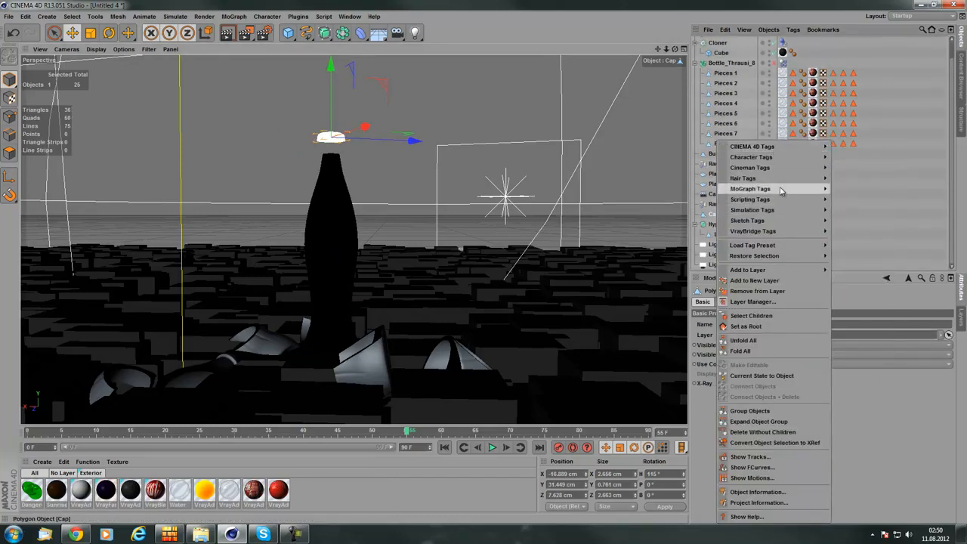
pyautogui.moveTo(792, 194)
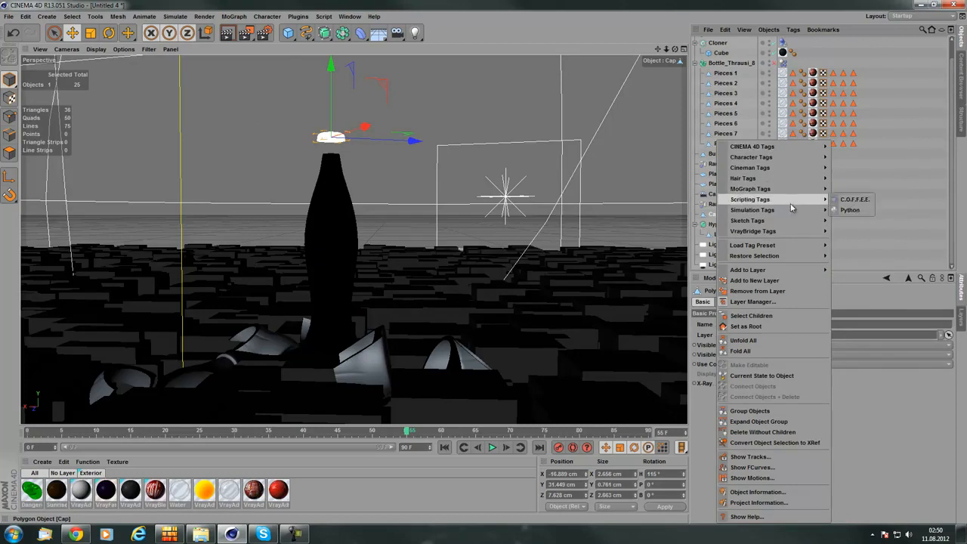
pyautogui.moveTo(787, 216)
pyautogui.click(855, 214)
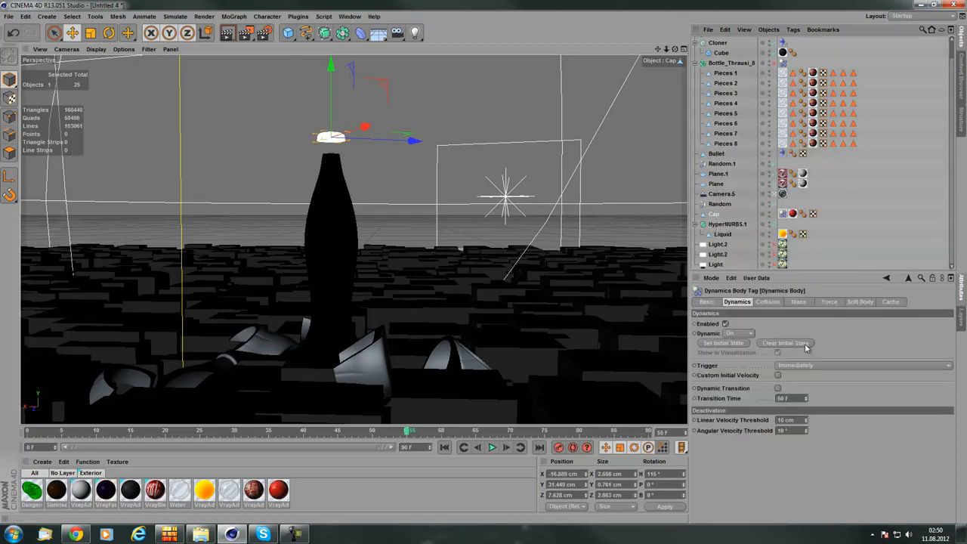
# Set the Cap's dynamics trigger to On Collision and keep its Dynamic mode On
pyautogui.click(795, 366)
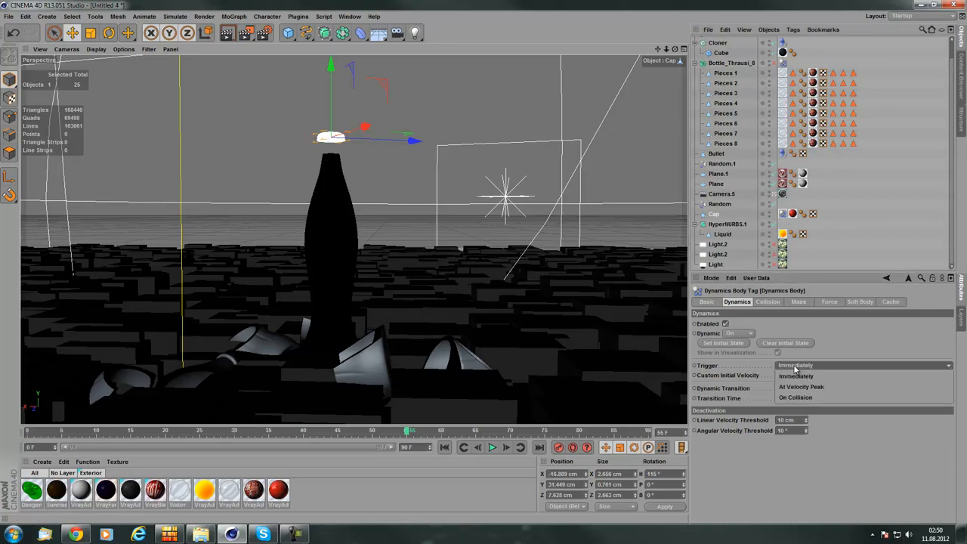
pyautogui.click(800, 398)
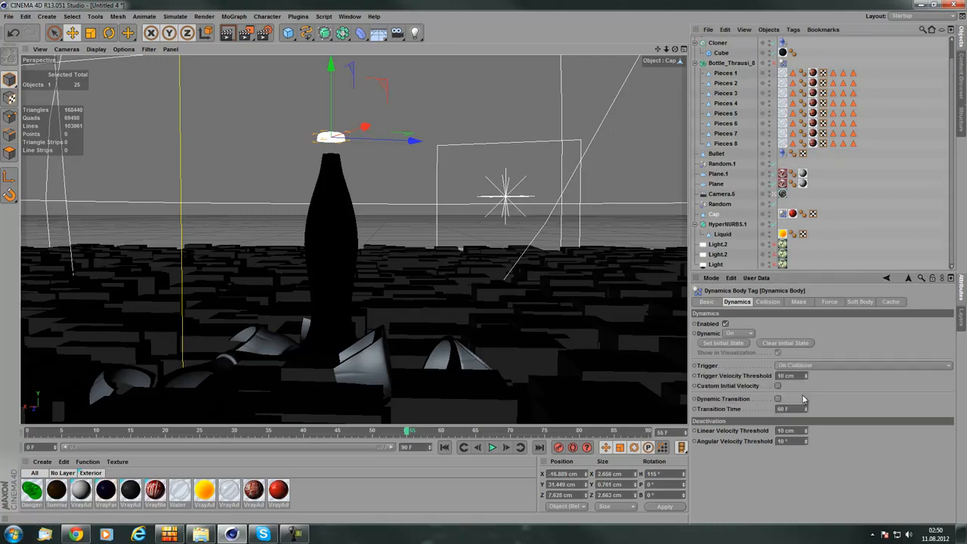
pyautogui.click(738, 334)
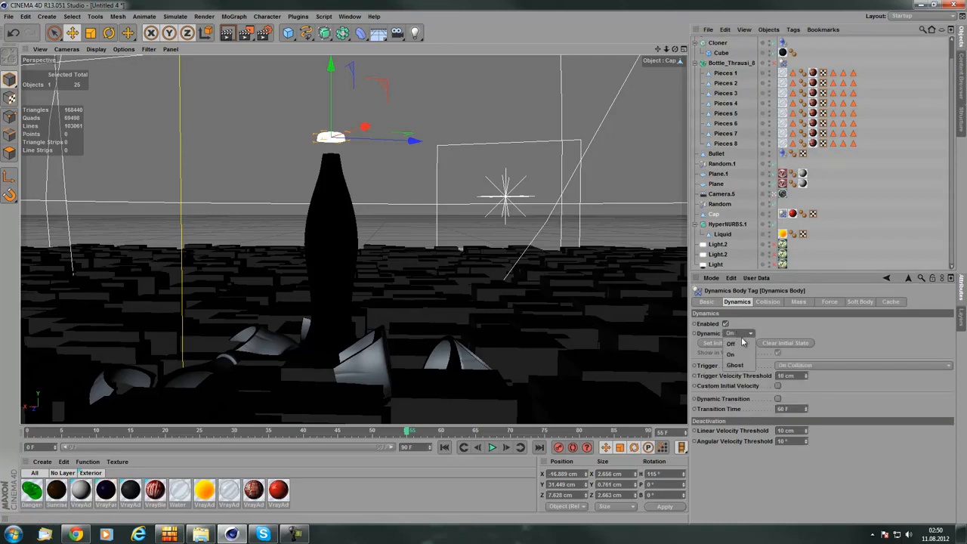
pyautogui.click(734, 342)
pyautogui.click(736, 333)
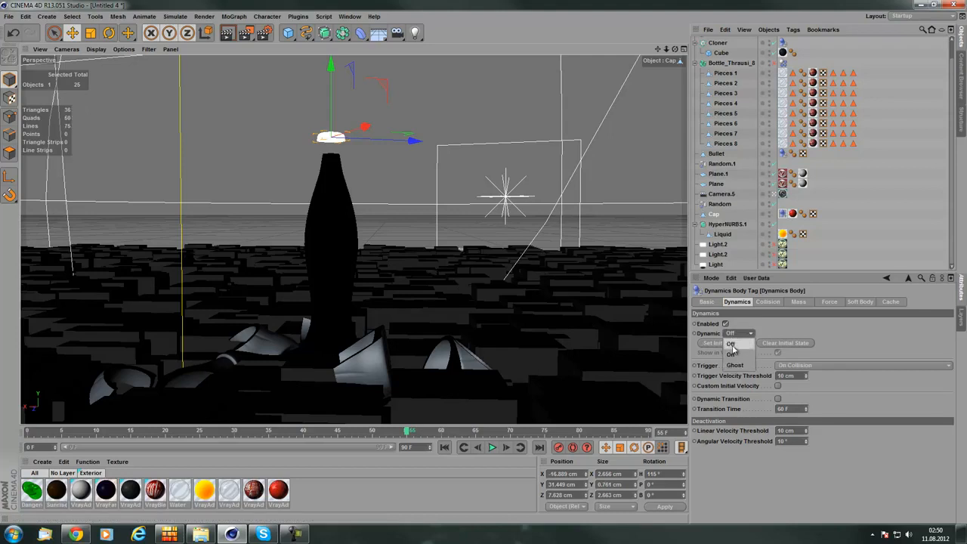
pyautogui.click(734, 345)
pyautogui.click(737, 336)
pyautogui.click(734, 354)
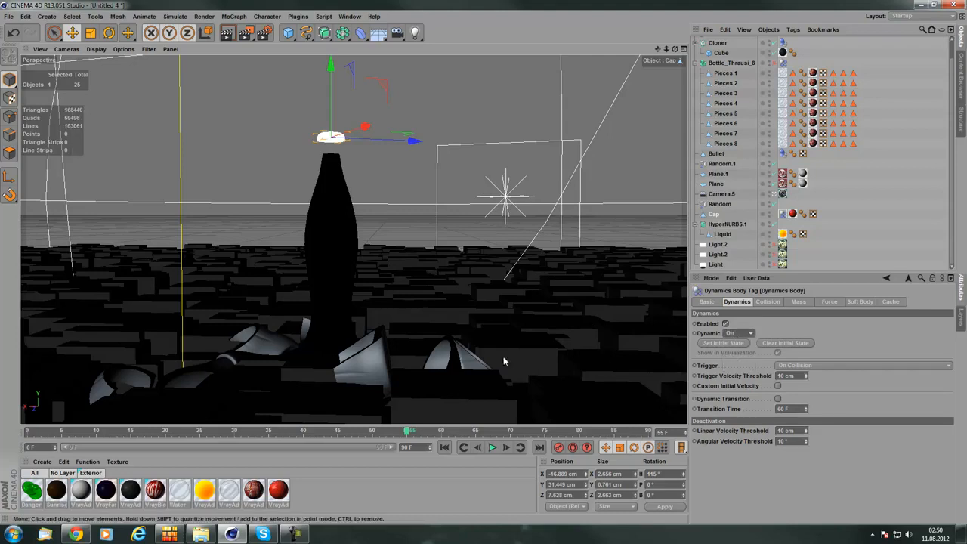
# Replay the simulation from the start to check how the Cap reacts, and stop it
pyautogui.click(444, 446)
pyautogui.click(492, 447)
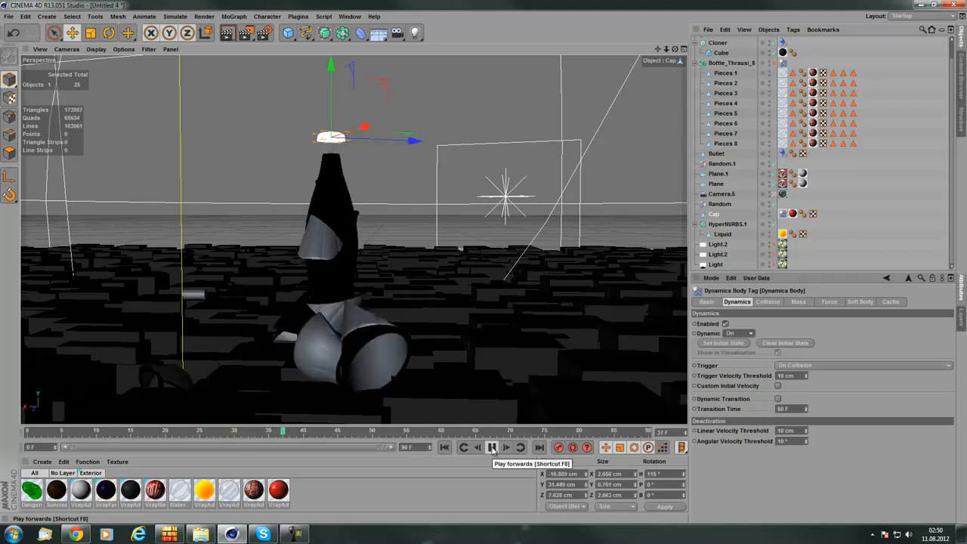
pyautogui.click(491, 447)
pyautogui.click(737, 334)
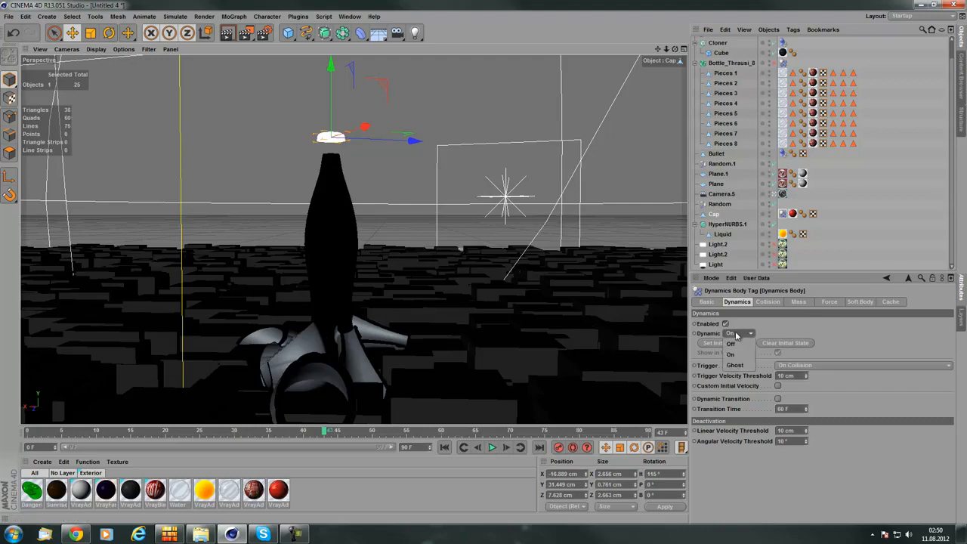
pyautogui.click(803, 336)
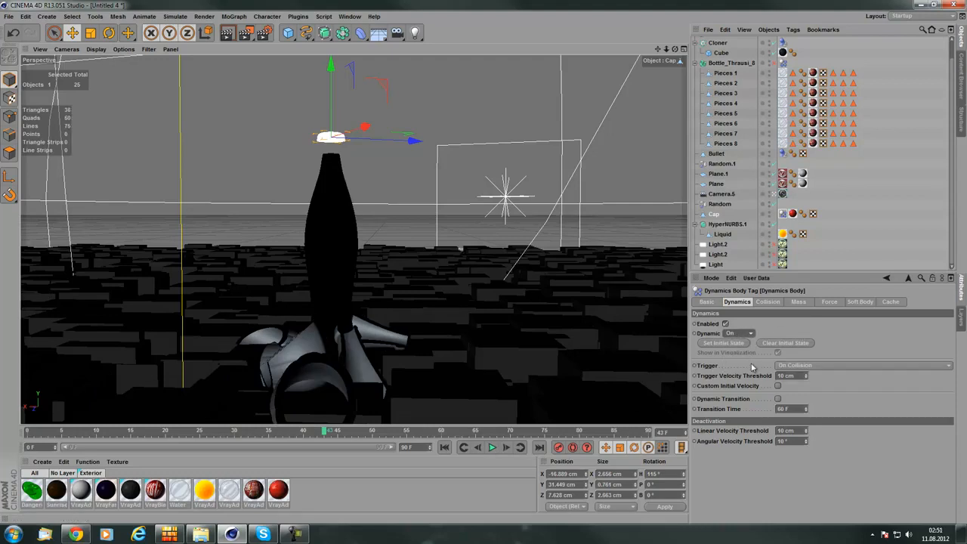
# Set the Cap's collision Size Increment to 5 cm, replay the simulation and return to the start
pyautogui.click(767, 302)
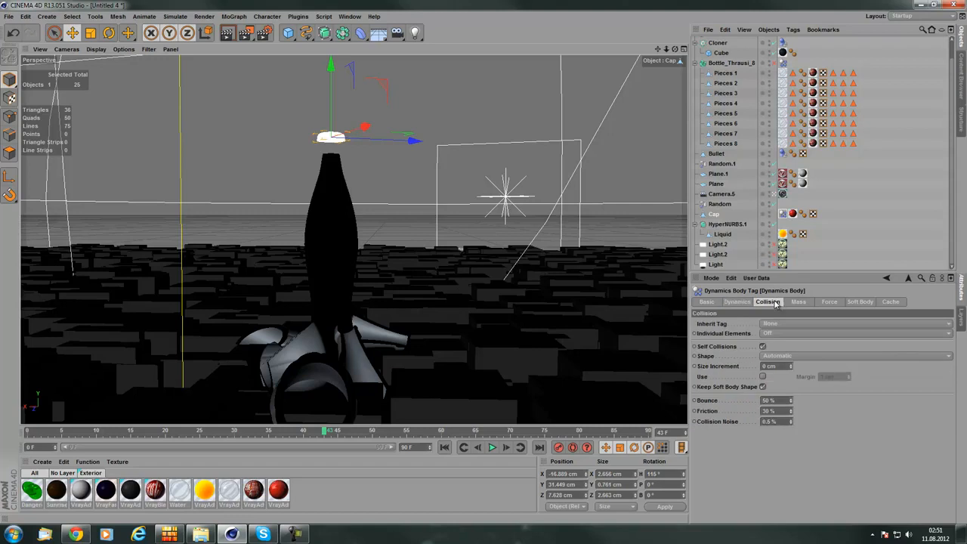
pyautogui.click(790, 364)
pyautogui.click(790, 364)
pyautogui.click(445, 447)
pyautogui.click(492, 447)
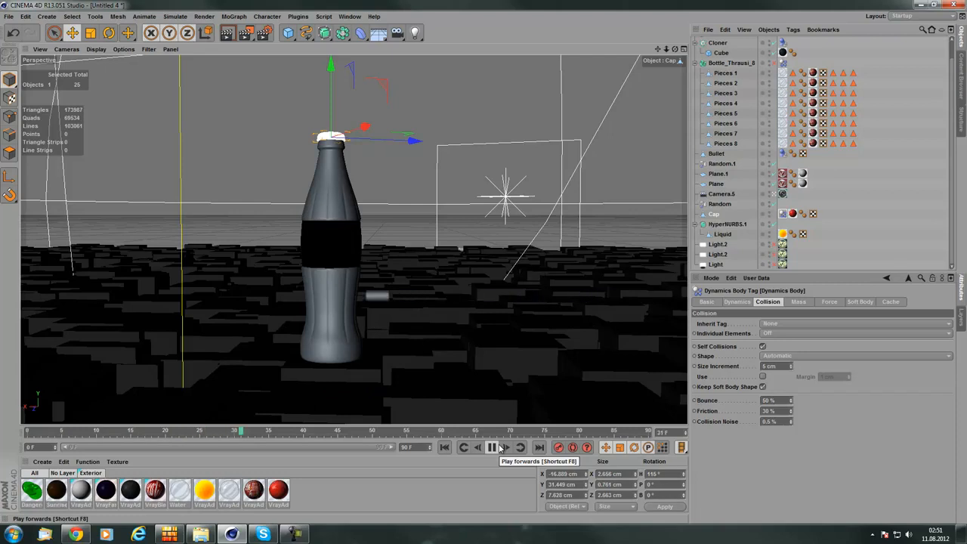
pyautogui.click(445, 447)
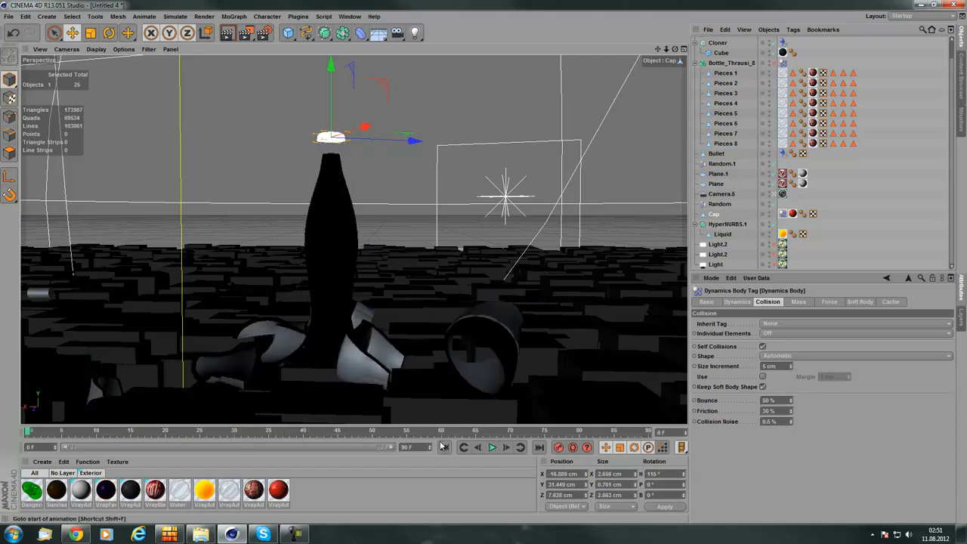
# Try the Immediately trigger on the Cap with a brief playback, and set the trigger back to On Collision
pyautogui.click(734, 302)
pyautogui.click(793, 365)
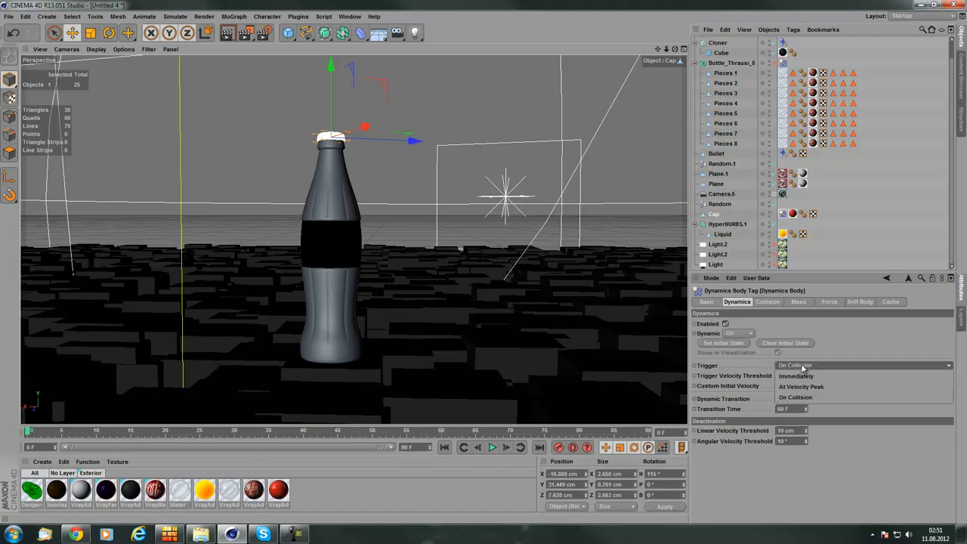
pyautogui.click(793, 368)
pyautogui.click(491, 447)
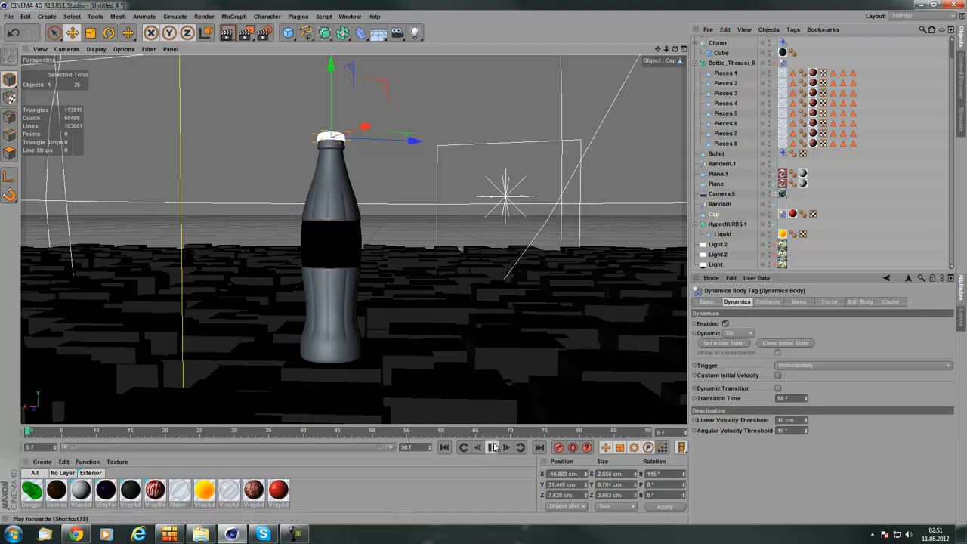
pyautogui.click(444, 447)
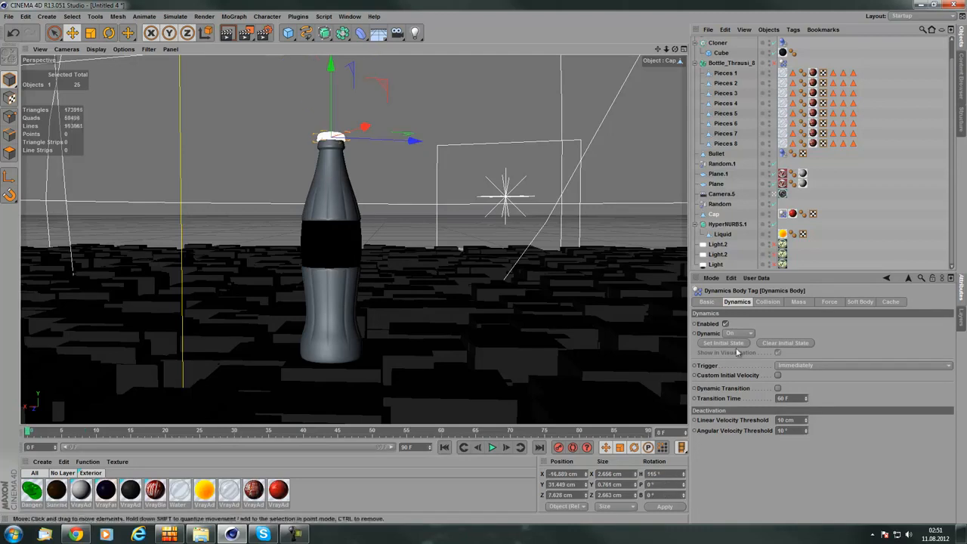
pyautogui.click(814, 367)
pyautogui.click(797, 398)
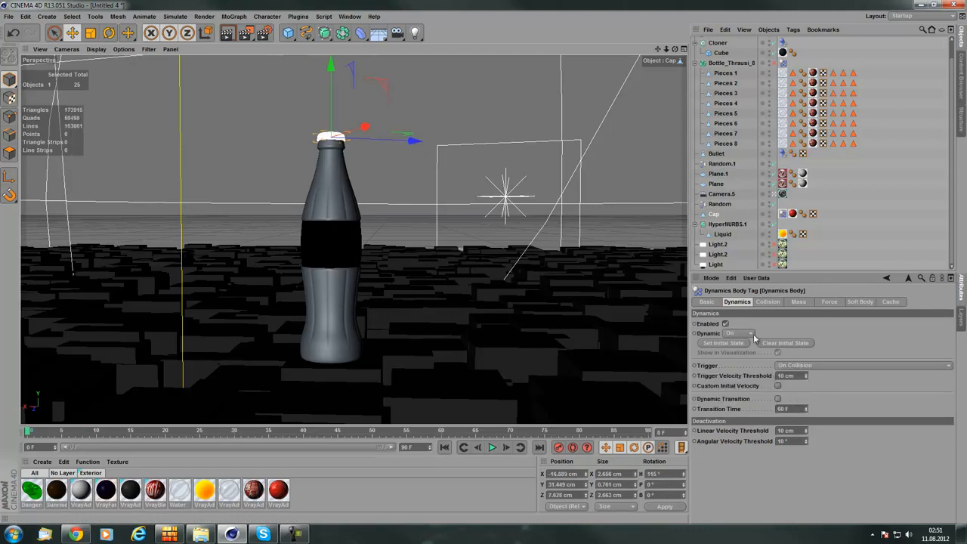
# Set the Cap's collision Size Increment to 20 cm, replay the simulation and return to the start
pyautogui.click(767, 301)
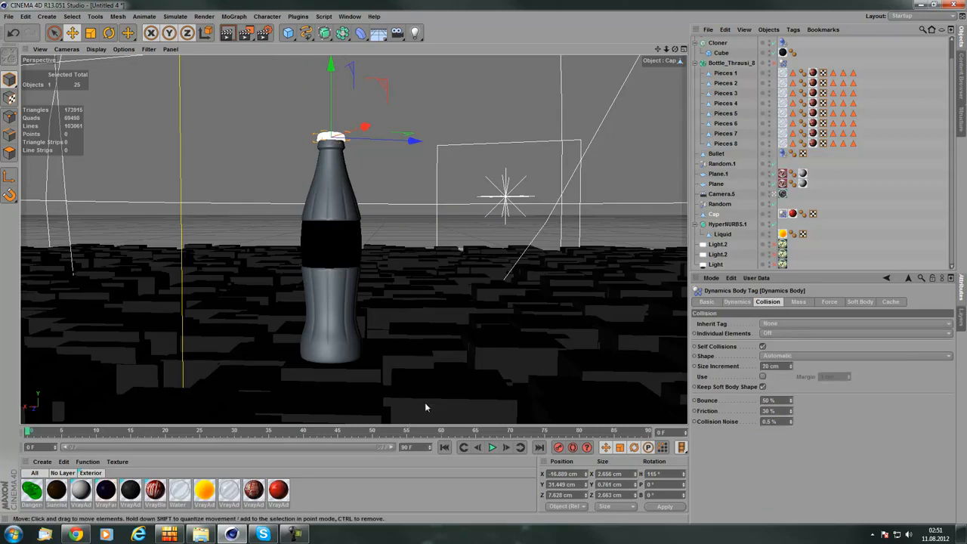
pyautogui.click(492, 447)
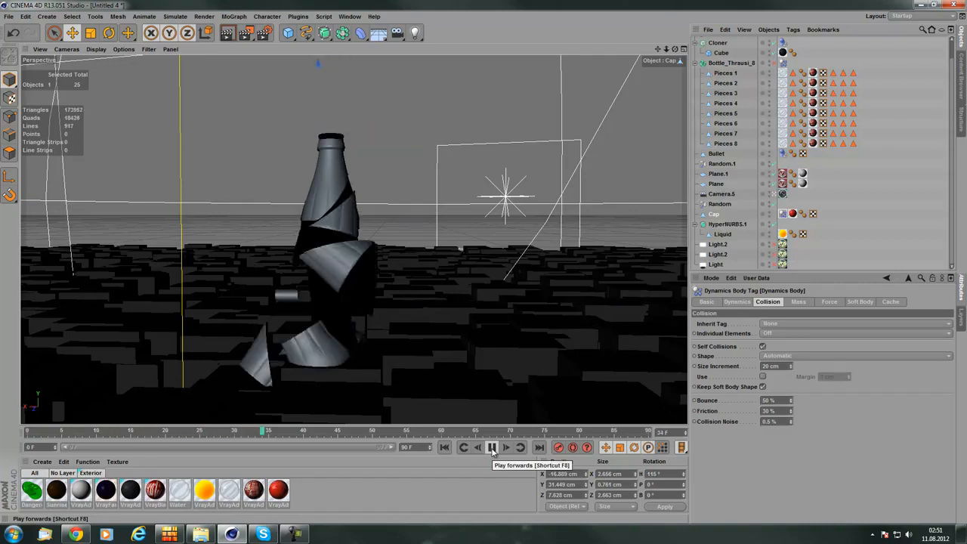
pyautogui.click(492, 447)
pyautogui.click(444, 447)
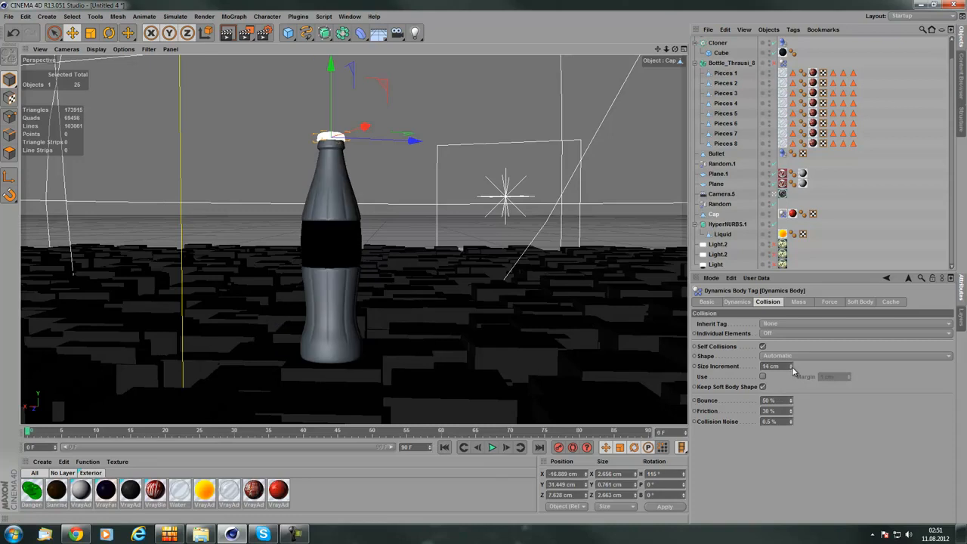
# Try a Size Increment of 15 cm on the Cap and settle on 10 cm, replaying the simulation with each value
pyautogui.click(495, 449)
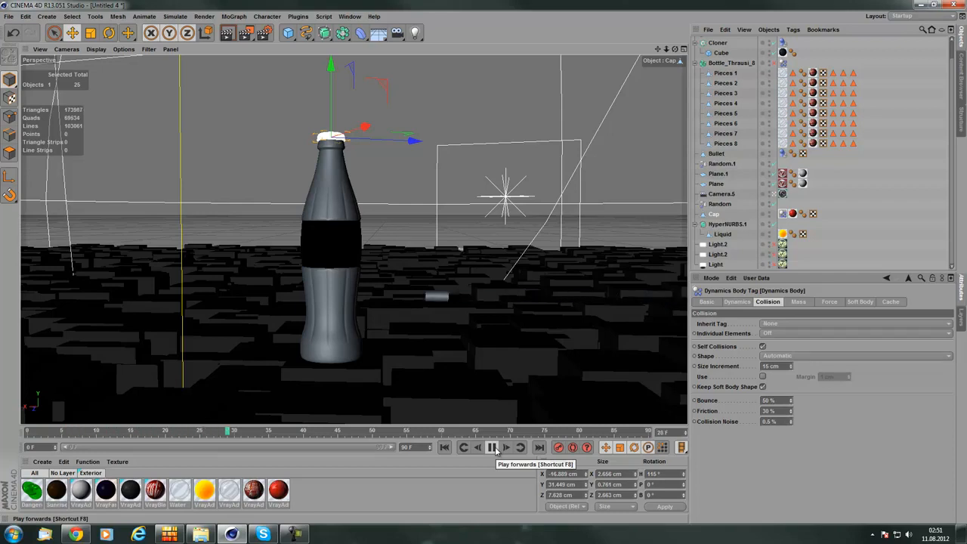
pyautogui.click(495, 451)
pyautogui.click(448, 448)
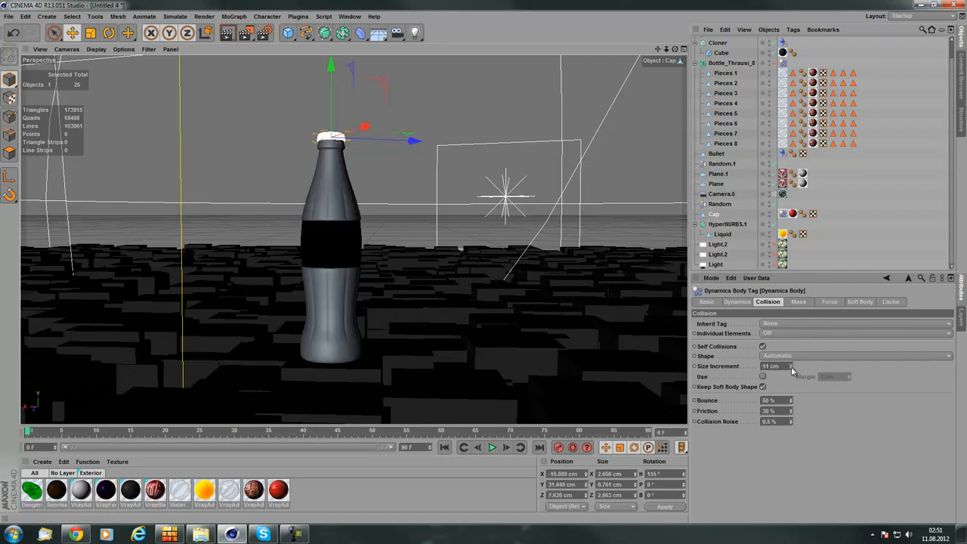
pyautogui.click(492, 447)
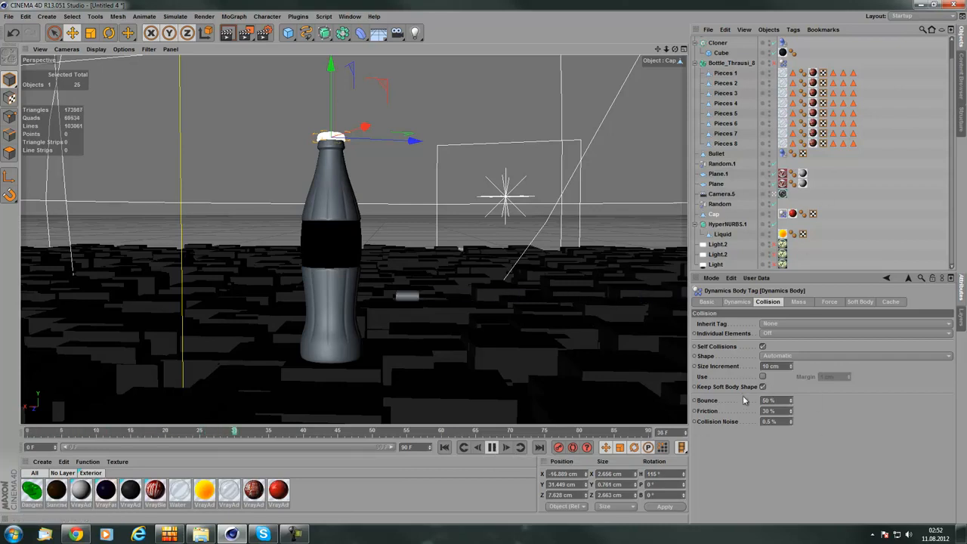
pyautogui.click(445, 447)
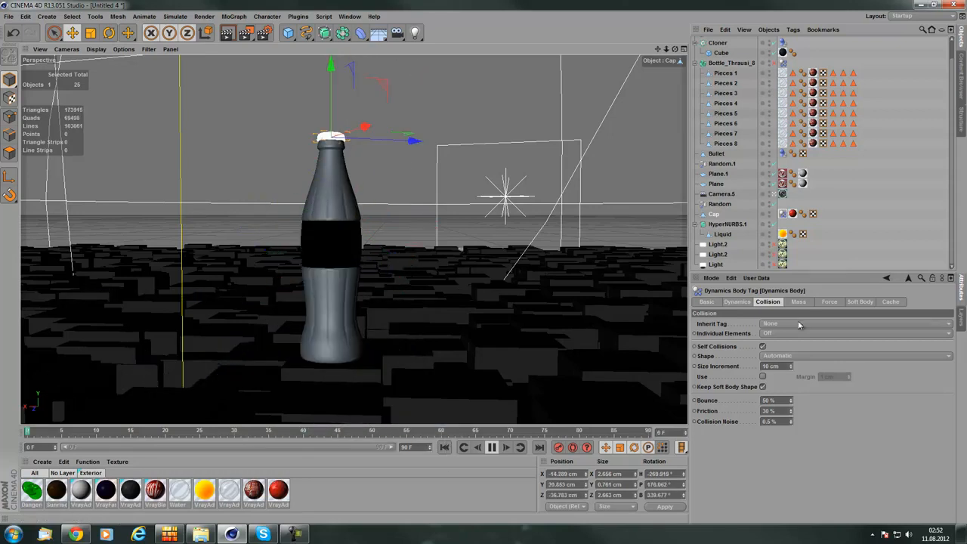
# Stop the playback and set the Cap's collision Bounce to 10% and Friction to 15%
pyautogui.moveTo(790, 401); pyautogui.dragTo(790, 398)
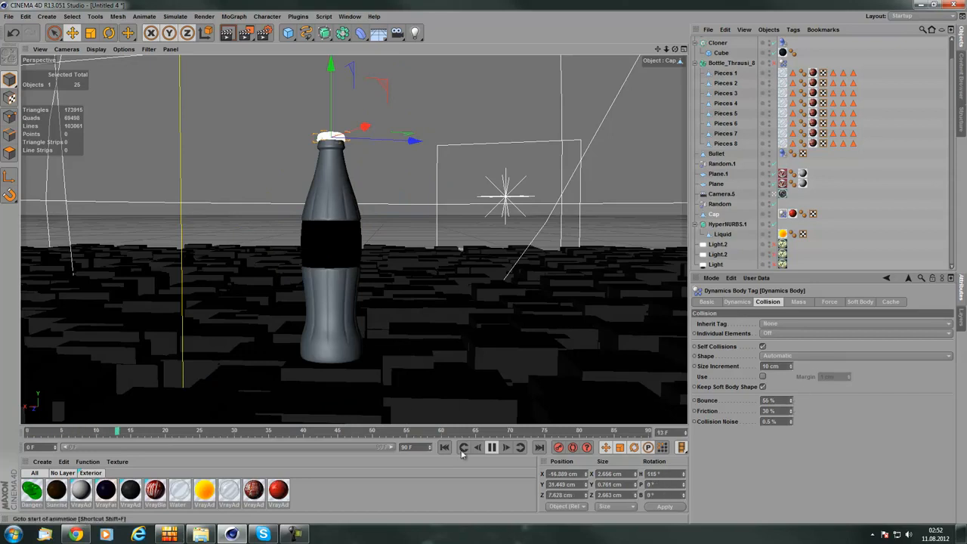
pyautogui.click(492, 447)
pyautogui.moveTo(790, 401); pyautogui.dragTo(792, 408)
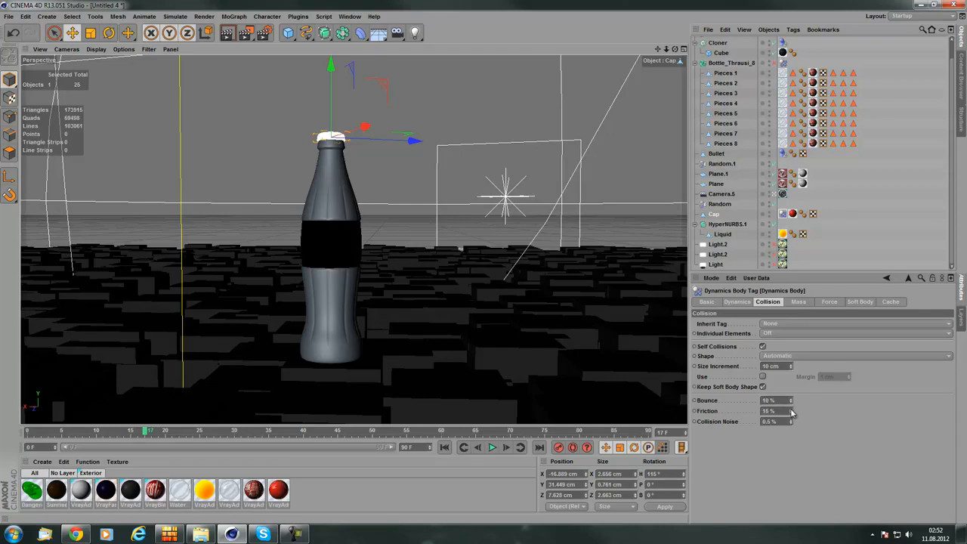
# Set the collision Bounce of the Bottle_Thrausi_8 fracture object's dynamics tag to 0%
pyautogui.scroll(2, 748, 53)
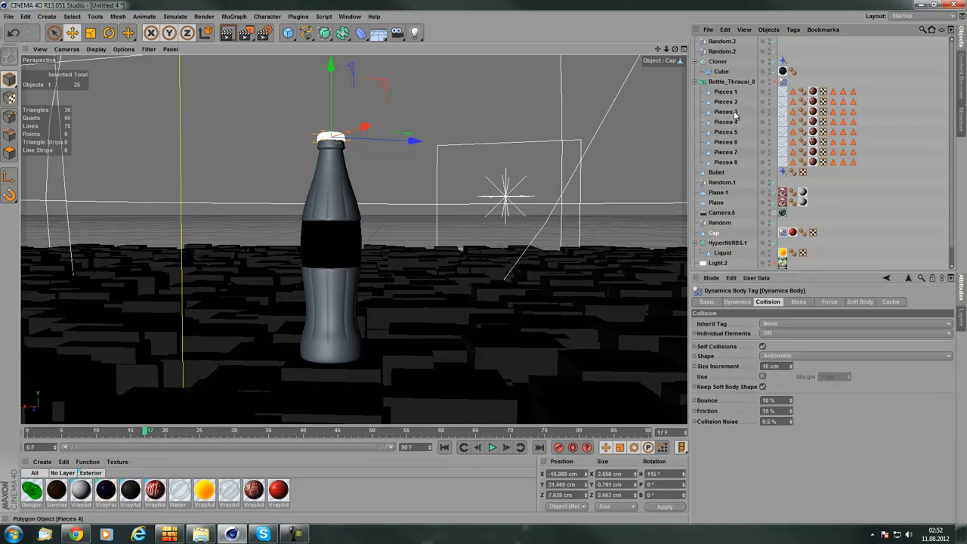
pyautogui.scroll(-2, 747, 113)
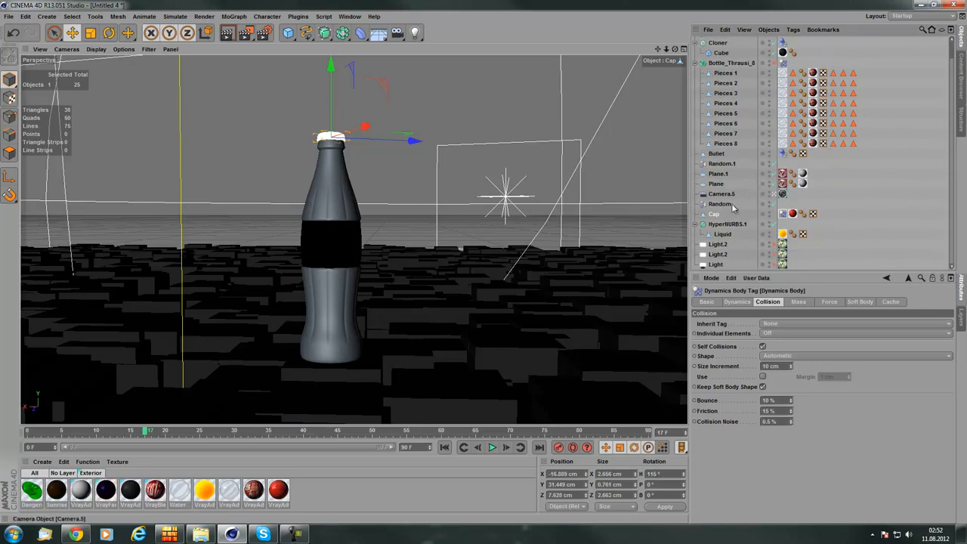
pyautogui.scroll(2, 776, 48)
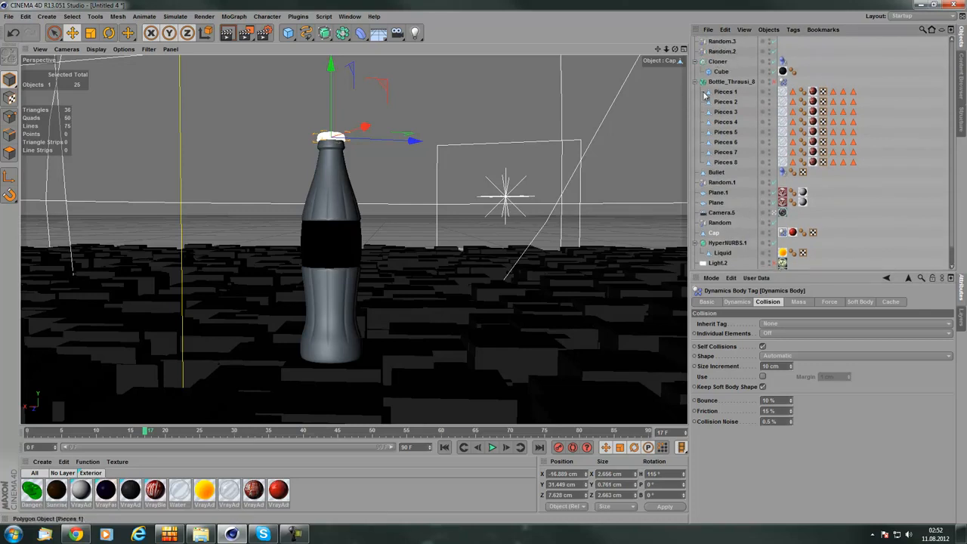
pyautogui.click(727, 82)
pyautogui.click(782, 80)
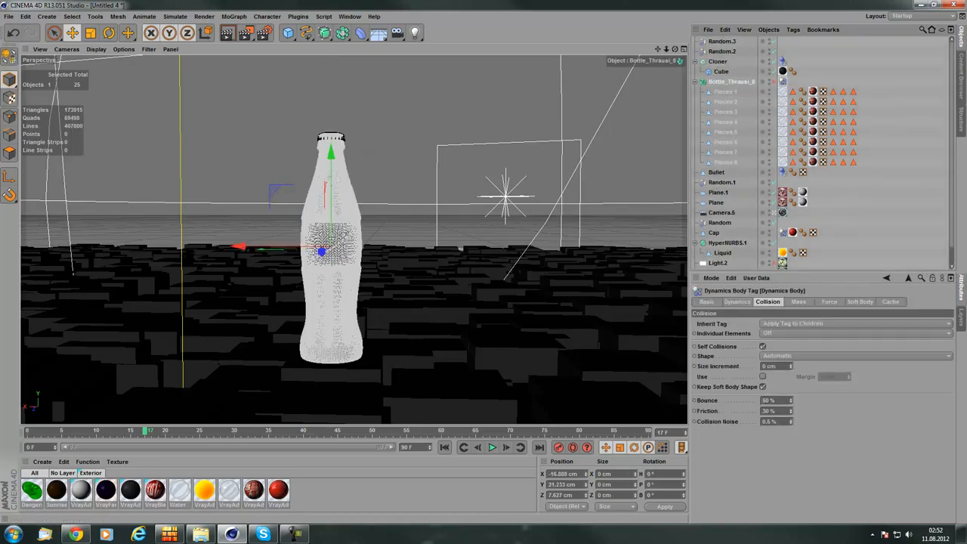
pyautogui.click(791, 398)
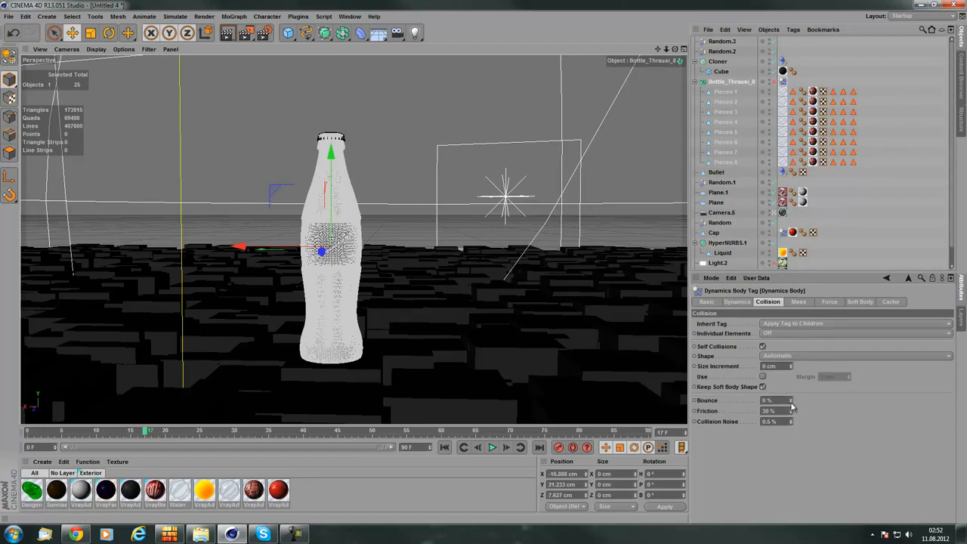
# Replay the simulation from the start to check how the bottle pieces fall, and stop it at frame 55
pyautogui.click(444, 447)
pyautogui.click(492, 447)
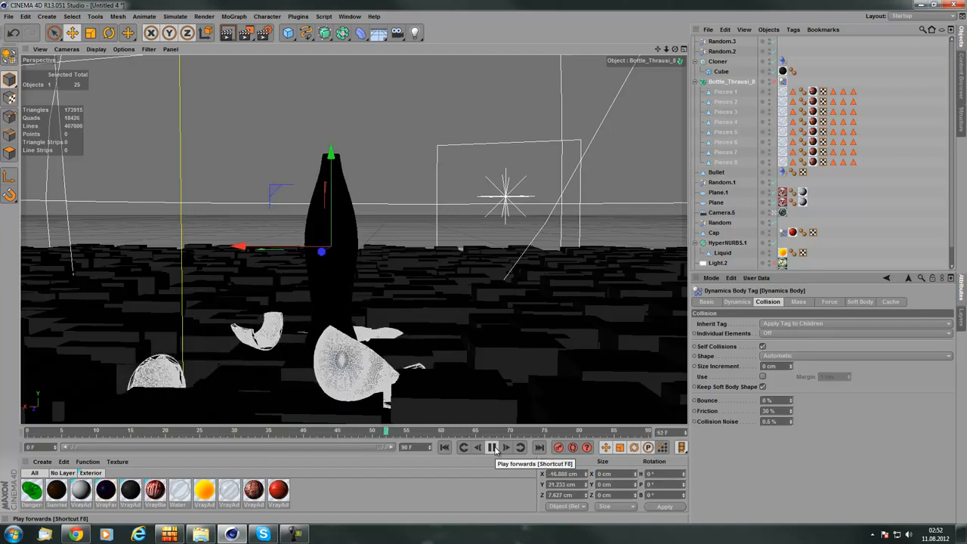
pyautogui.click(492, 447)
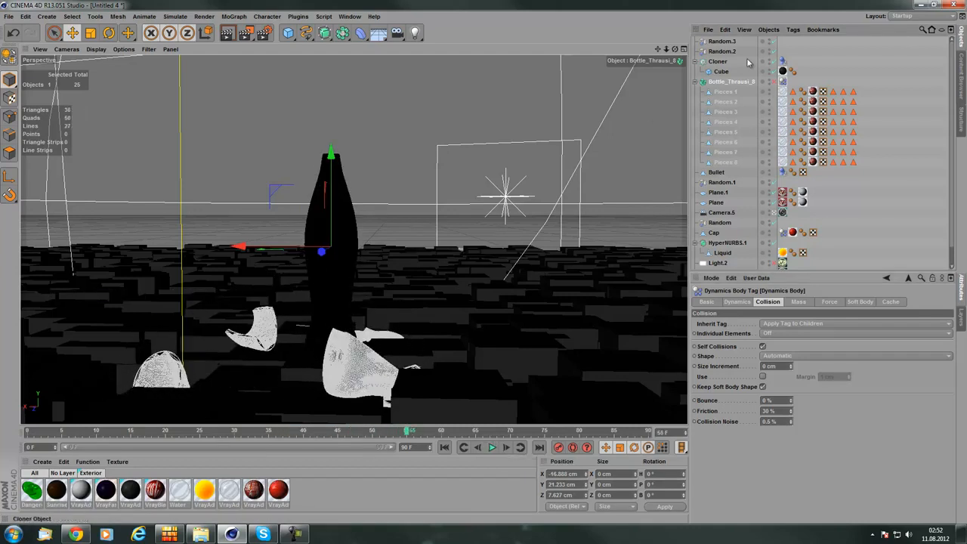
# Set the Dynamic mode of the Cap's dynamics body tag to Off
pyautogui.scroll(-1, 741, 68)
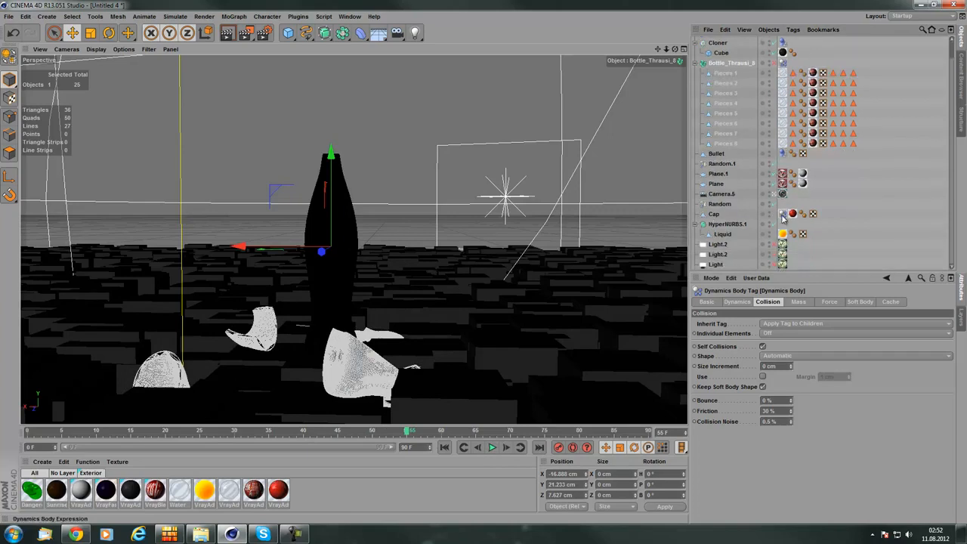
pyautogui.click(782, 215)
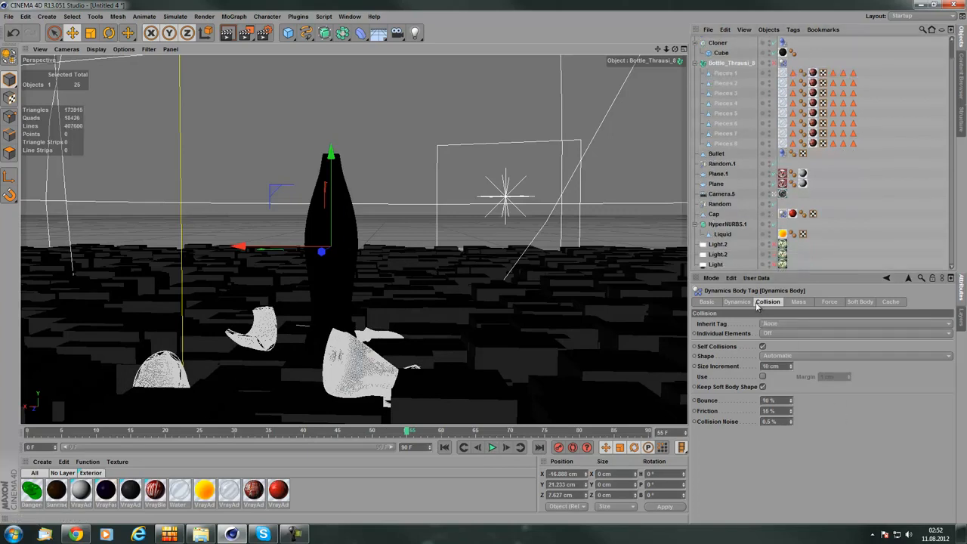
pyautogui.click(743, 303)
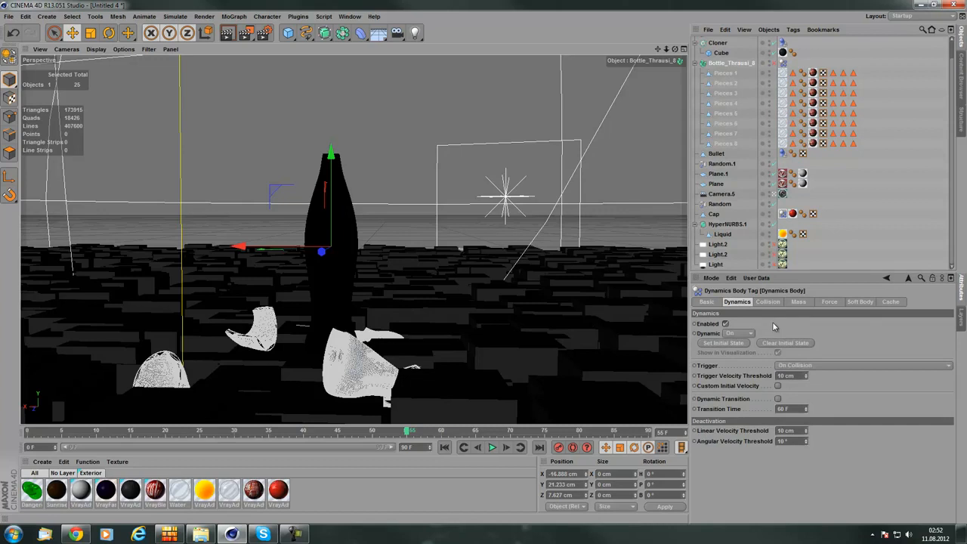
pyautogui.click(744, 334)
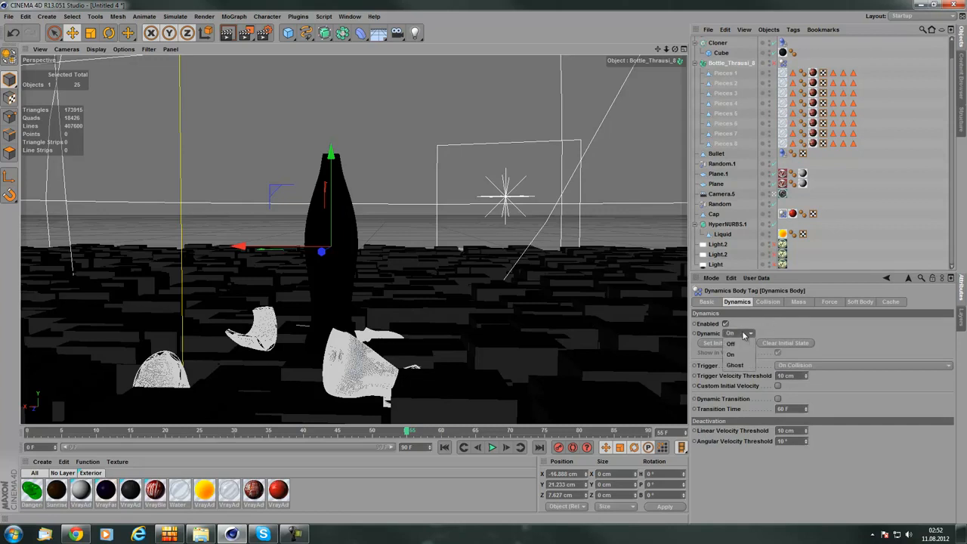
pyautogui.click(730, 343)
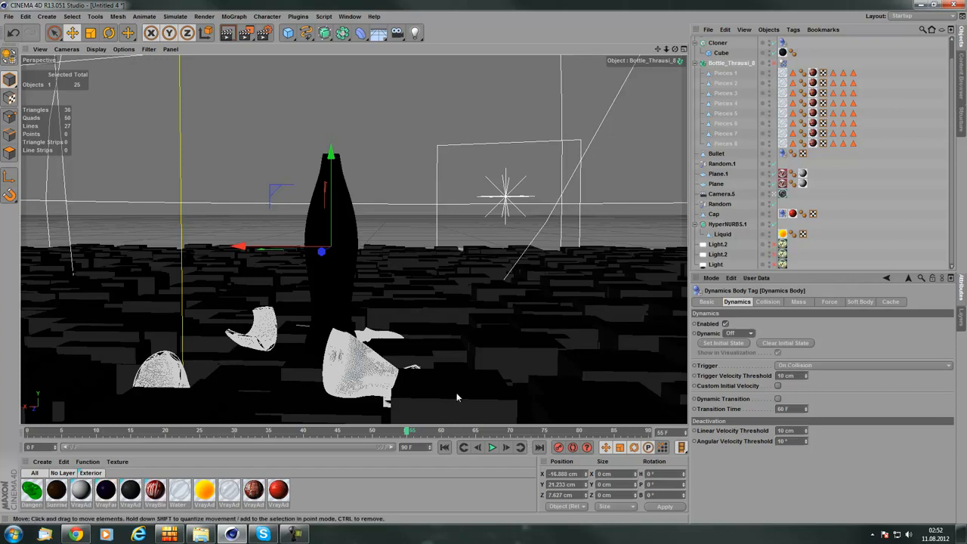
# Replay the simulation with the static Cap from the start and stop it at frame 55
pyautogui.click(463, 447)
pyautogui.click(494, 447)
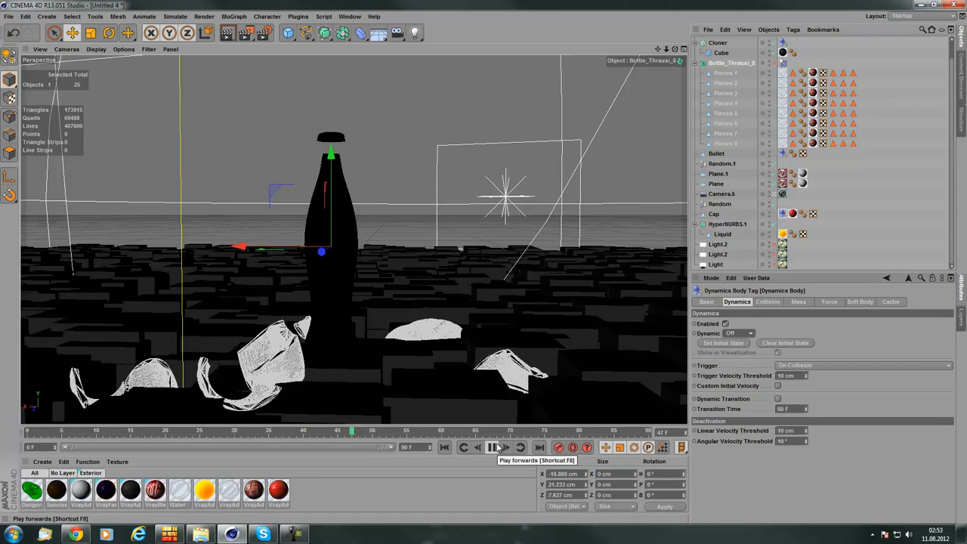
pyautogui.click(492, 447)
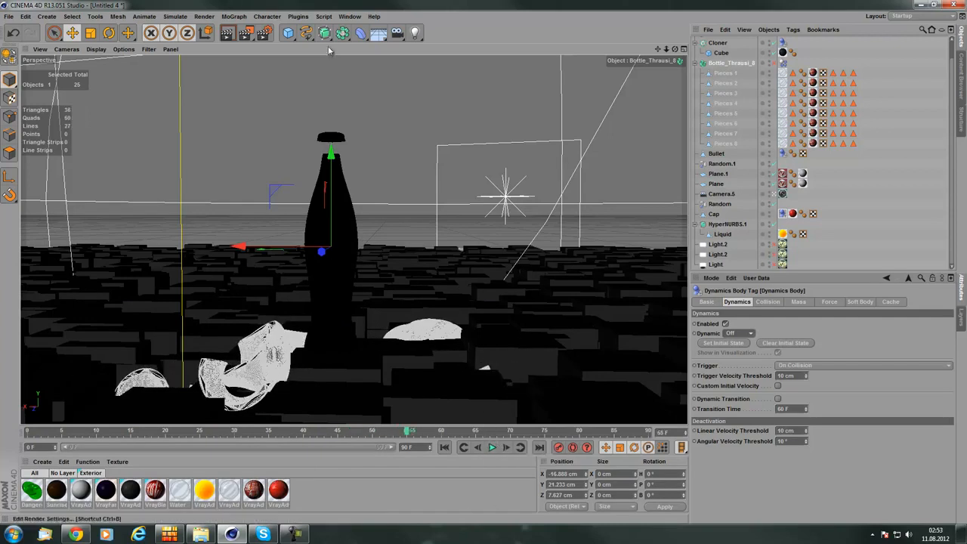
# Enable the three scene lights and render the region around the shattered bottle pieces beside the liquid
pyautogui.moveTo(774, 244); pyautogui.dragTo(773, 264)
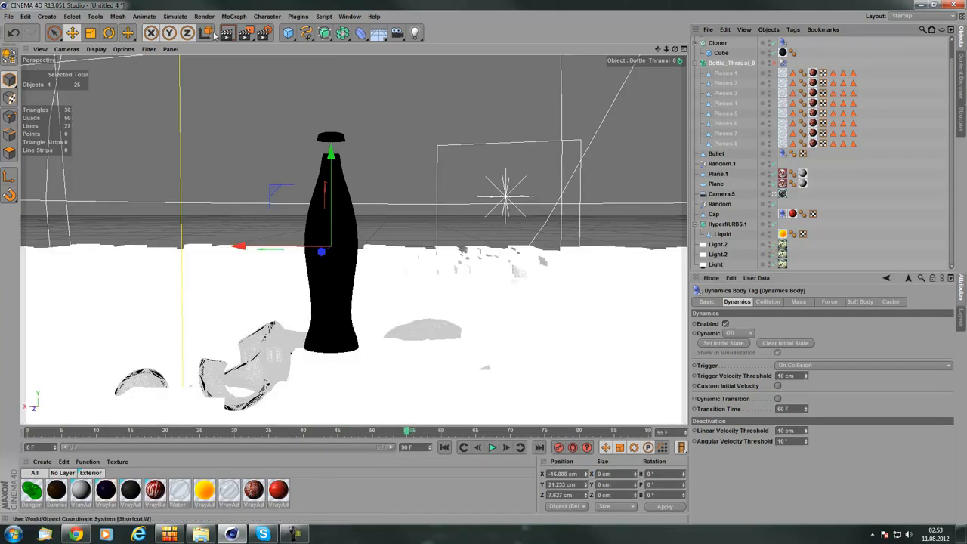
pyautogui.moveTo(243, 32); pyautogui.dragTo(263, 49)
pyautogui.moveTo(96, 219); pyautogui.dragTo(306, 434)
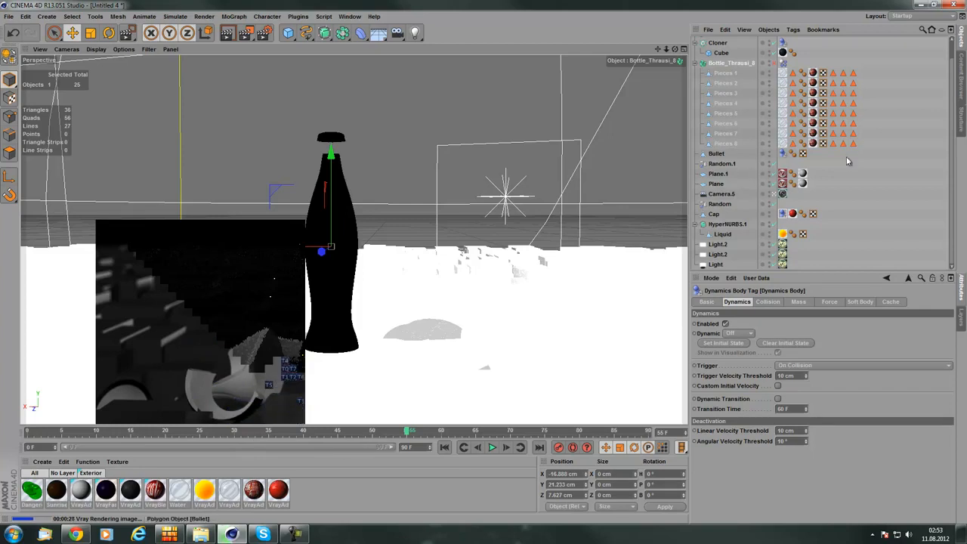
# Examine the bottle pieces and the Inside and Outside texture tags with their polygon selections on Pieces 1
pyautogui.click(725, 72)
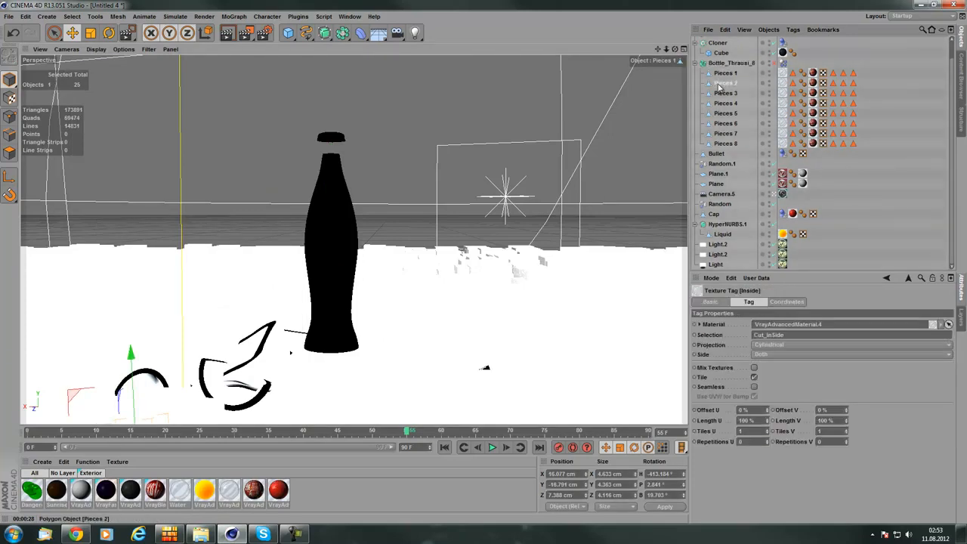
pyautogui.click(725, 93)
pyautogui.click(729, 113)
pyautogui.click(726, 123)
pyautogui.click(725, 143)
pyautogui.click(727, 73)
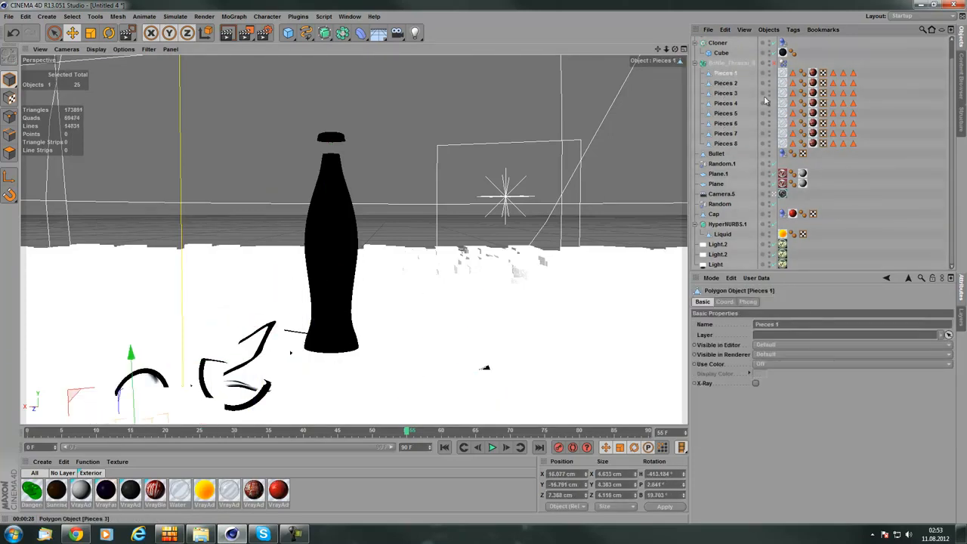
pyautogui.click(812, 73)
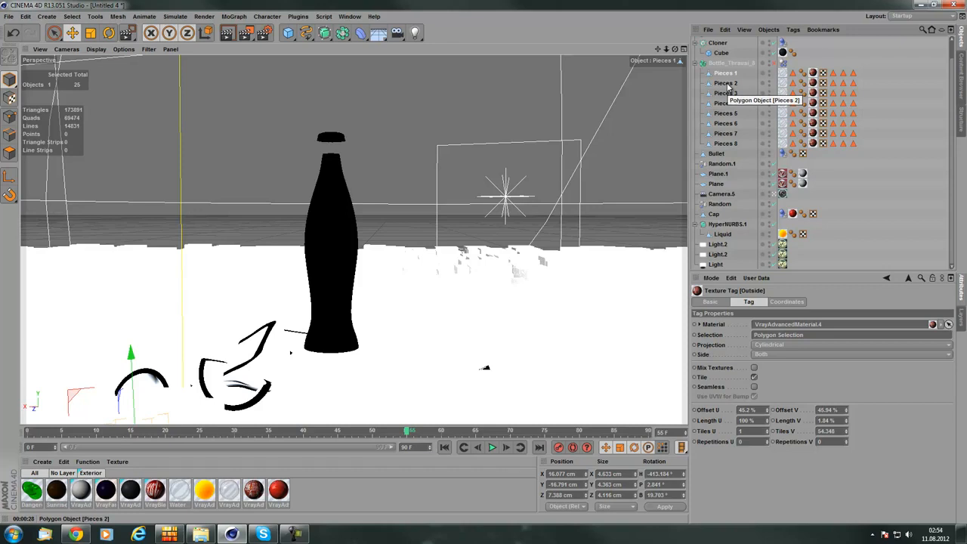
pyautogui.scroll(2, 851, 200)
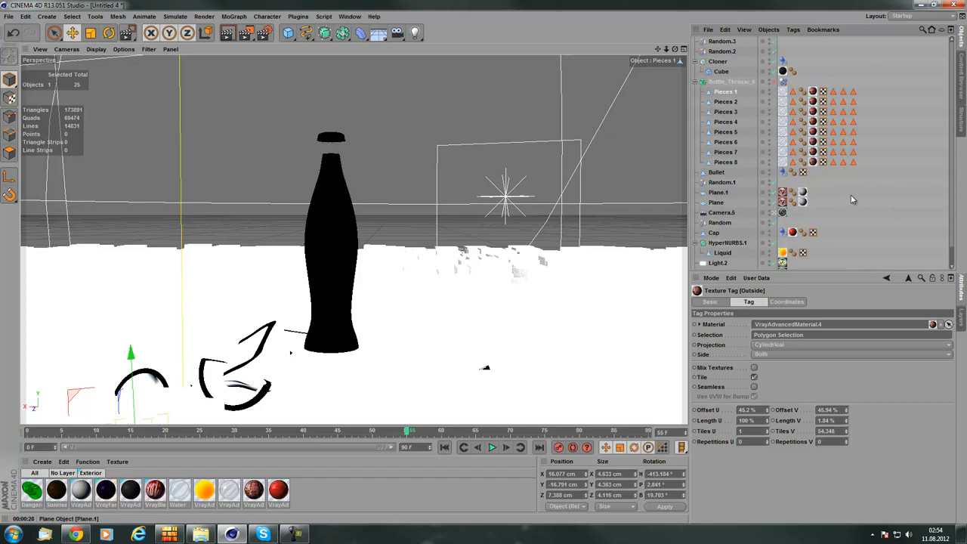